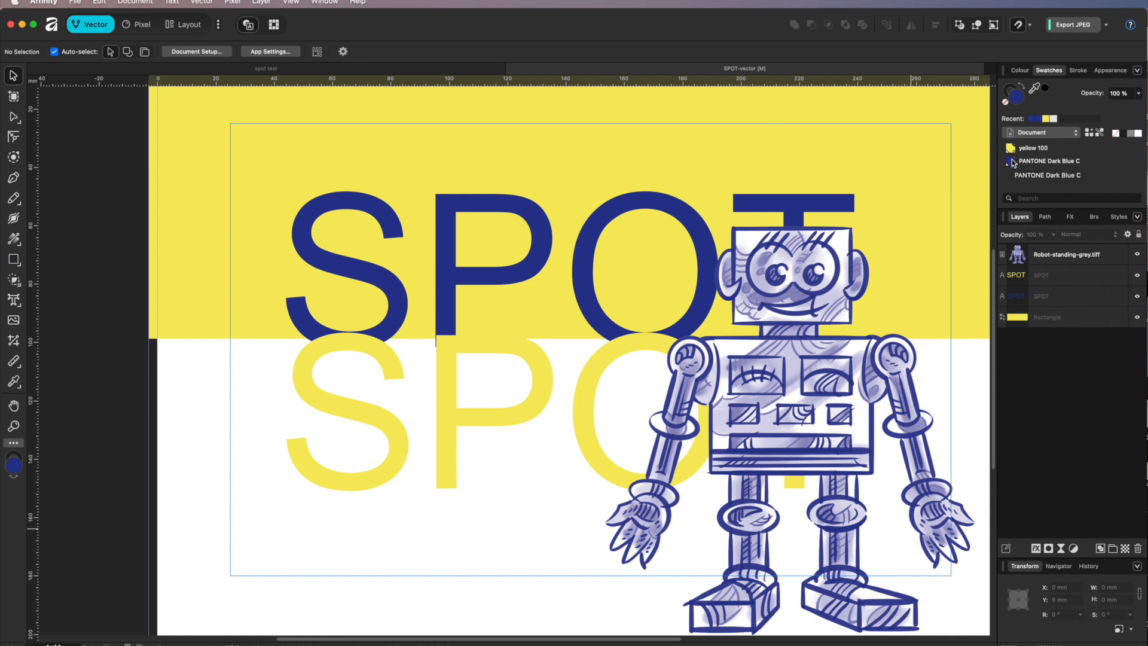
# Turn overprint off for the yellow 100 swatch, check PANTONE Dark Blue C's overprint option, and turn overprint back on for yellow 100
pyautogui.rightClick(1009, 150)
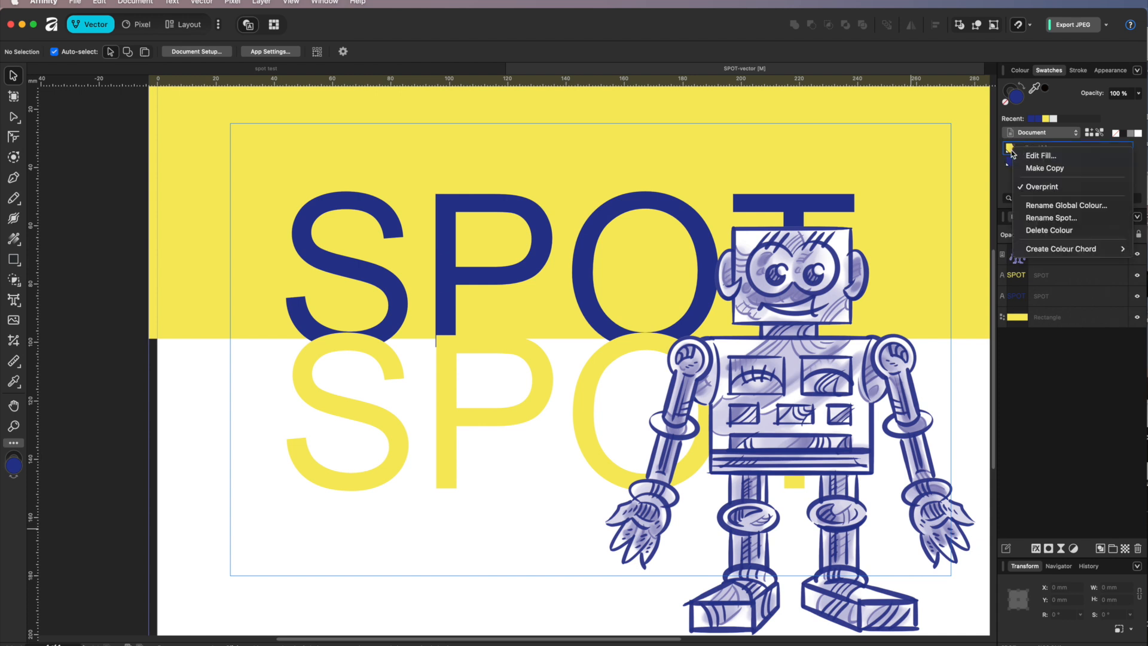
pyautogui.click(1029, 187)
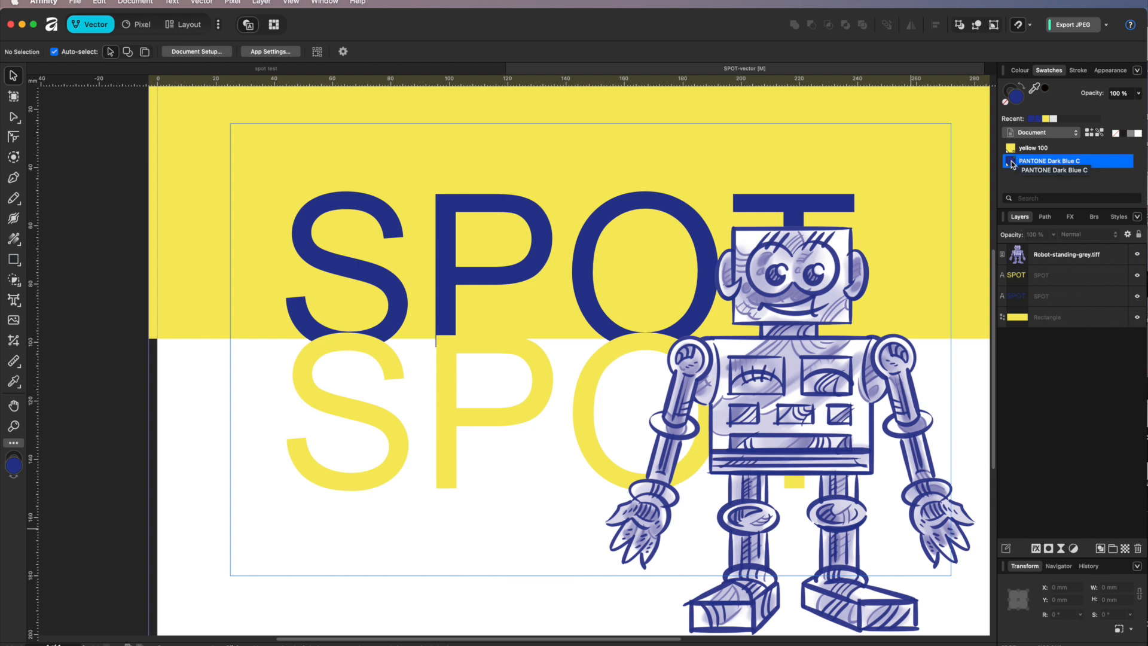
pyautogui.rightClick(1012, 165)
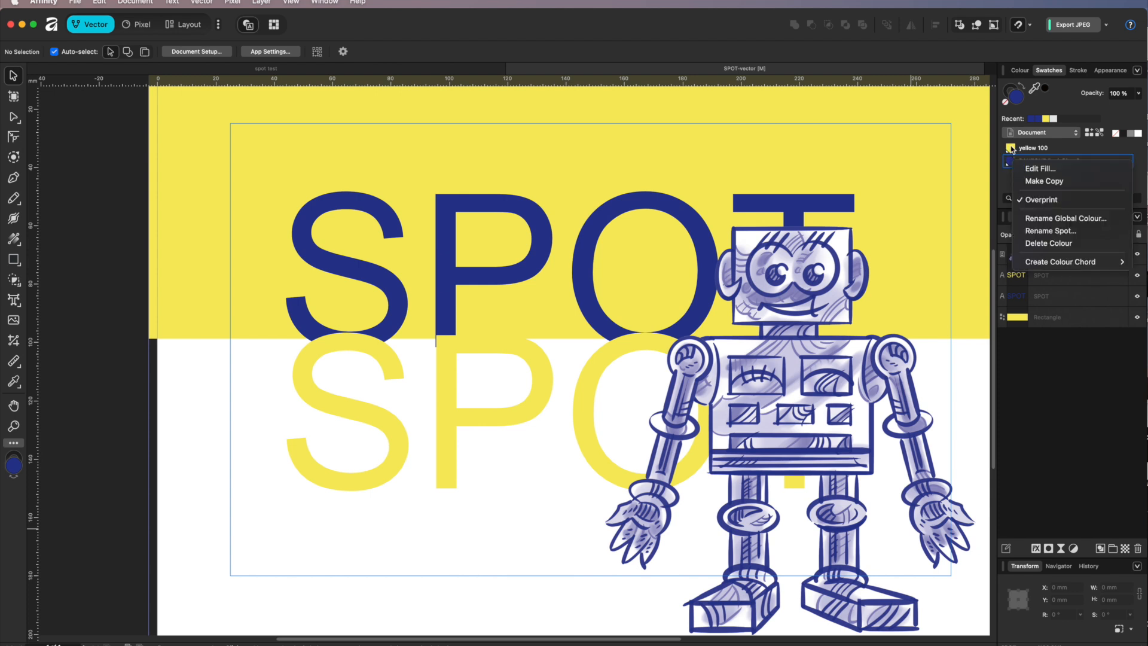
pyautogui.click(1011, 149)
pyautogui.rightClick(1010, 148)
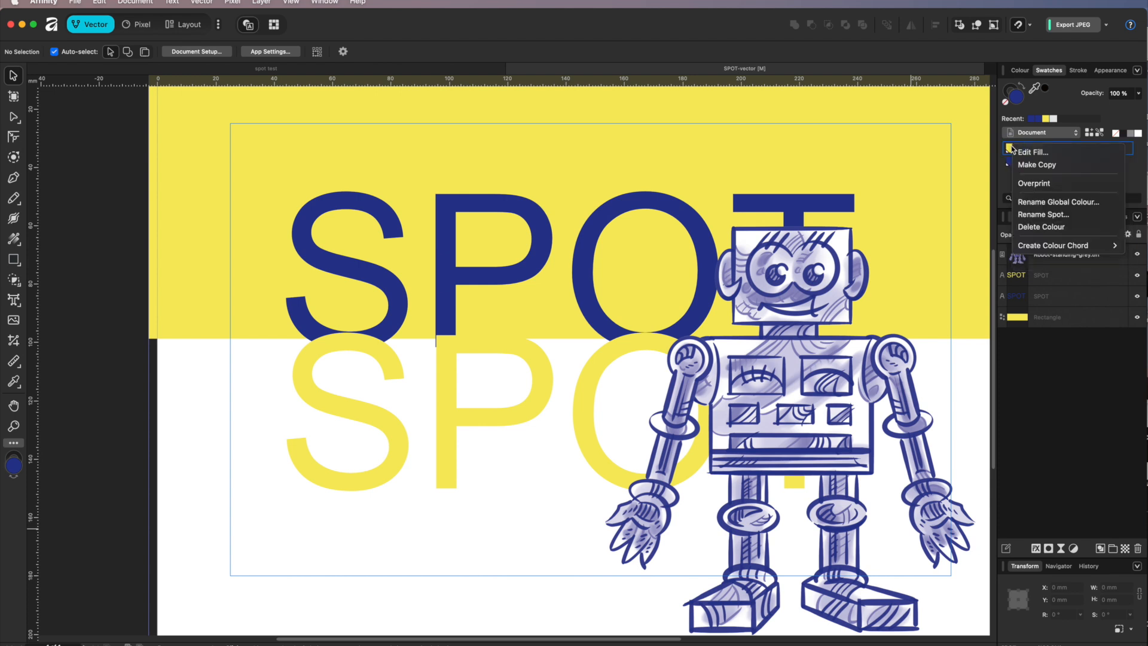
pyautogui.click(1026, 183)
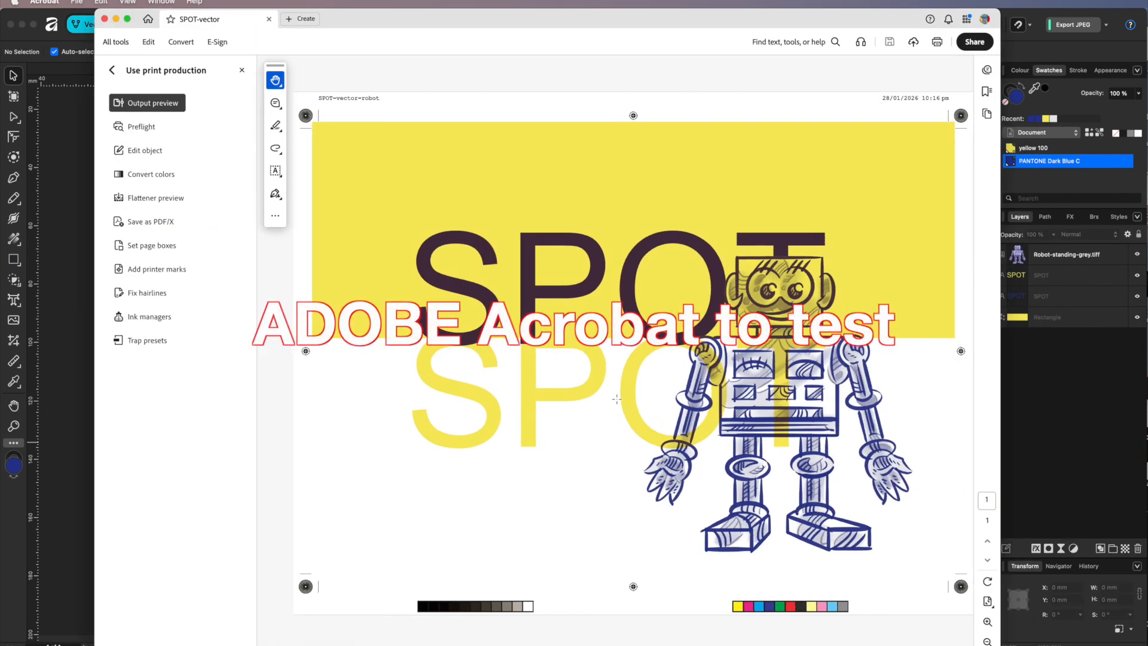
# In Adobe Acrobat, bring Output Preview into view, reopen the print production tools and move the preview window clear of the artwork
pyautogui.moveTo(1143, 336); pyautogui.dragTo(354, 138)
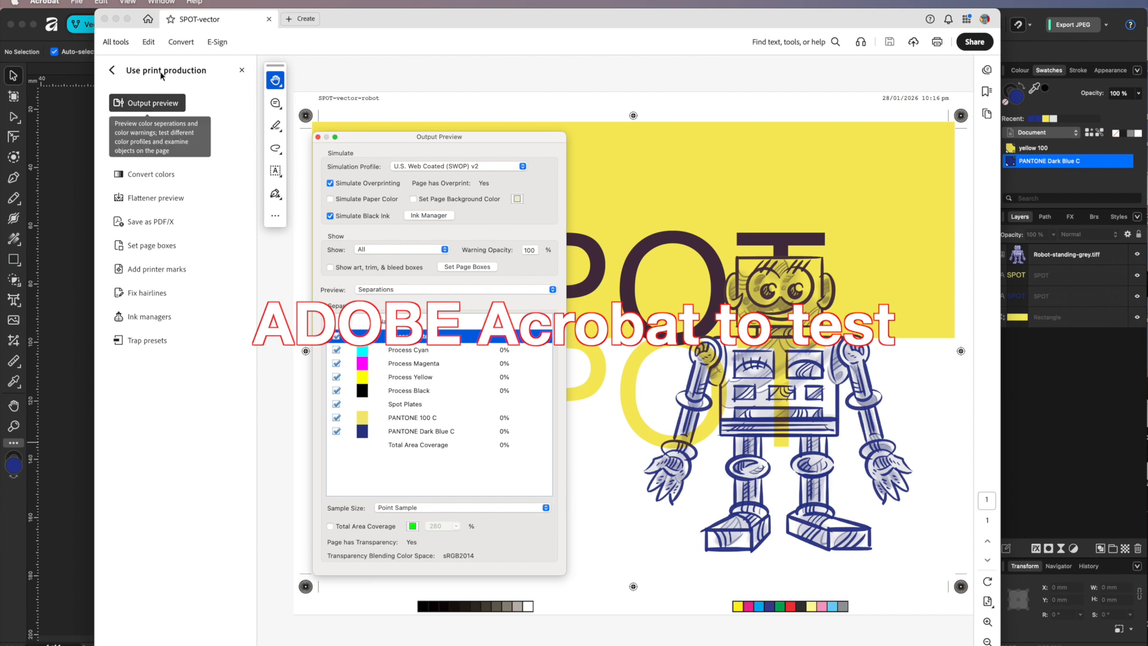
pyautogui.click(112, 70)
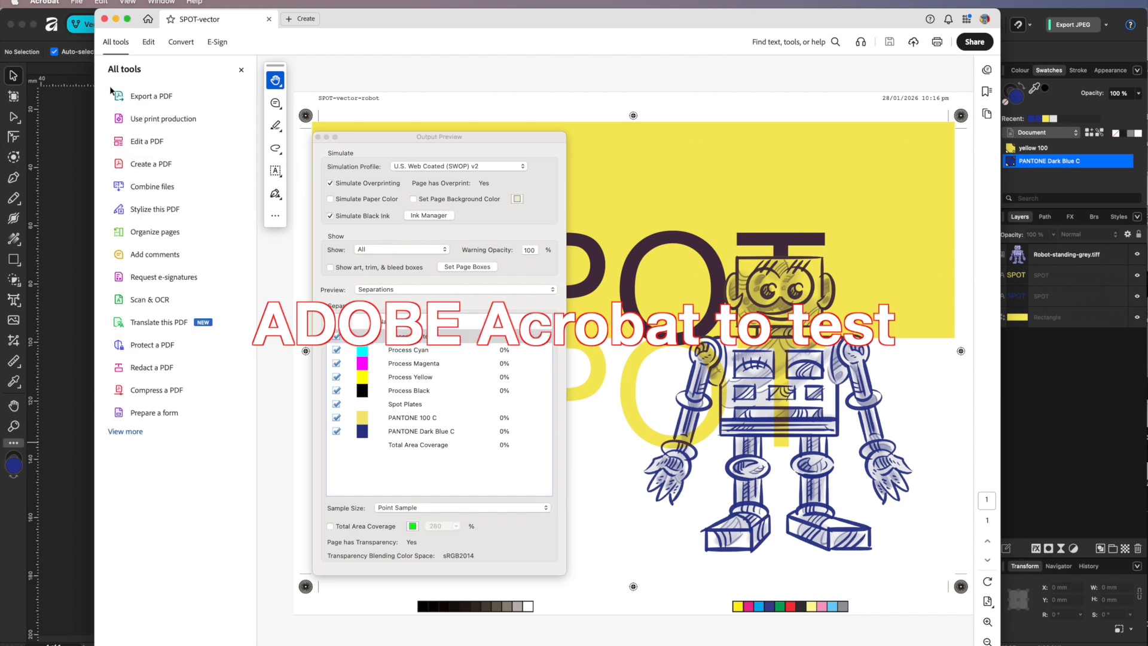
pyautogui.moveTo(135, 119)
pyautogui.mouseDown()
pyautogui.moveTo(152, 156)
pyautogui.moveTo(155, 119)
pyautogui.mouseUp()
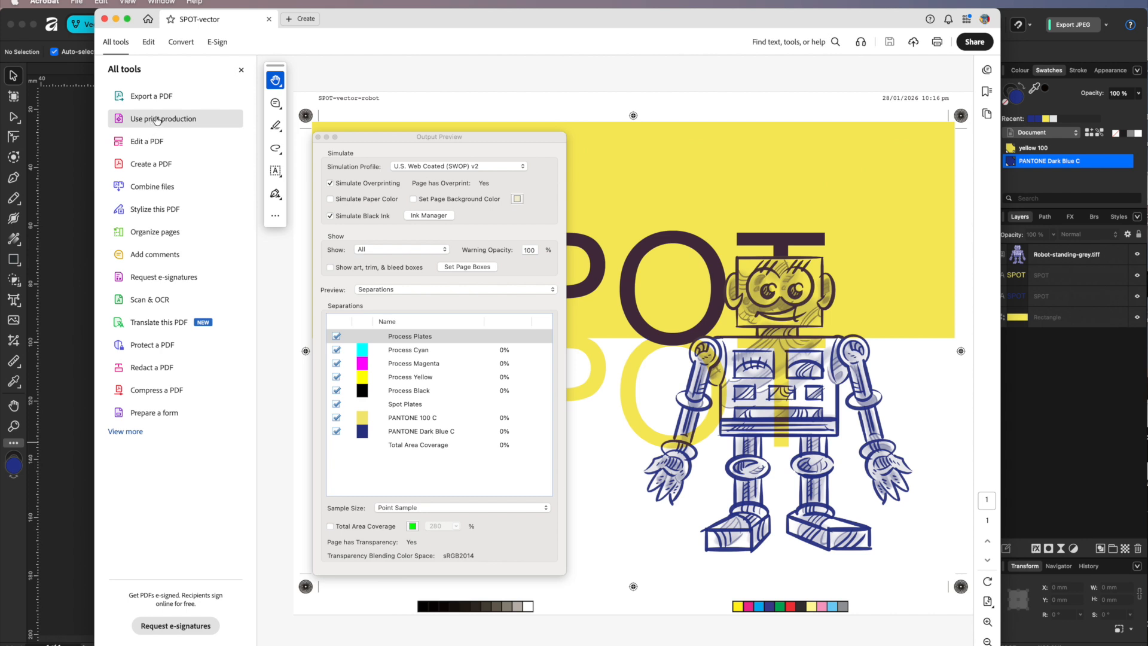
pyautogui.click(156, 120)
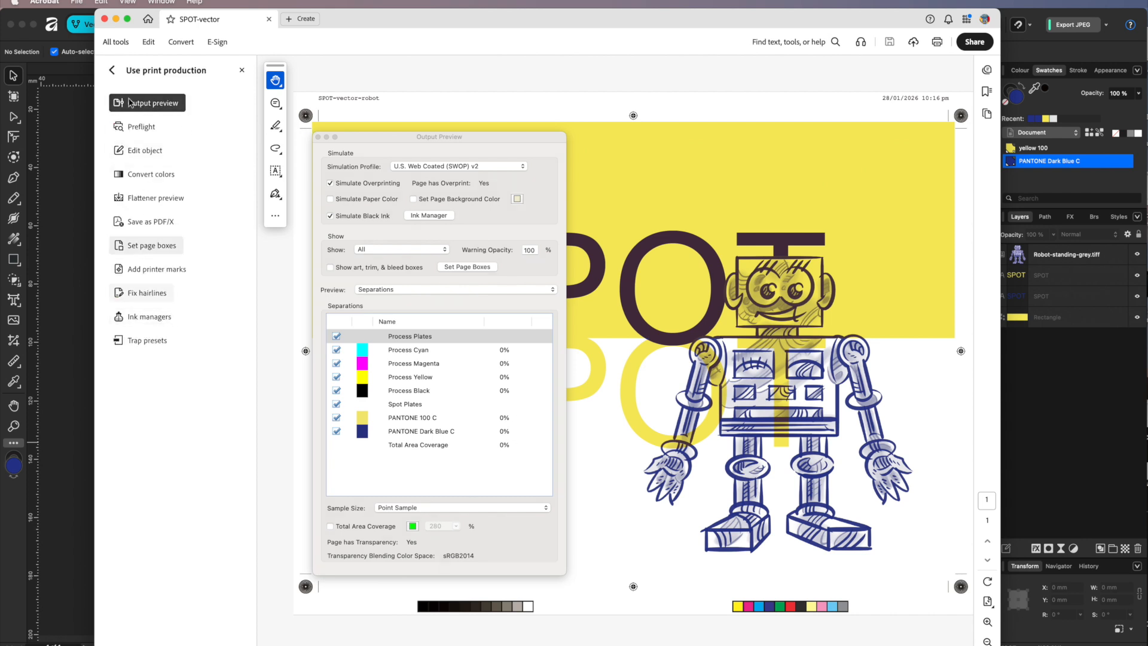
pyautogui.moveTo(361, 140); pyautogui.dragTo(172, 170)
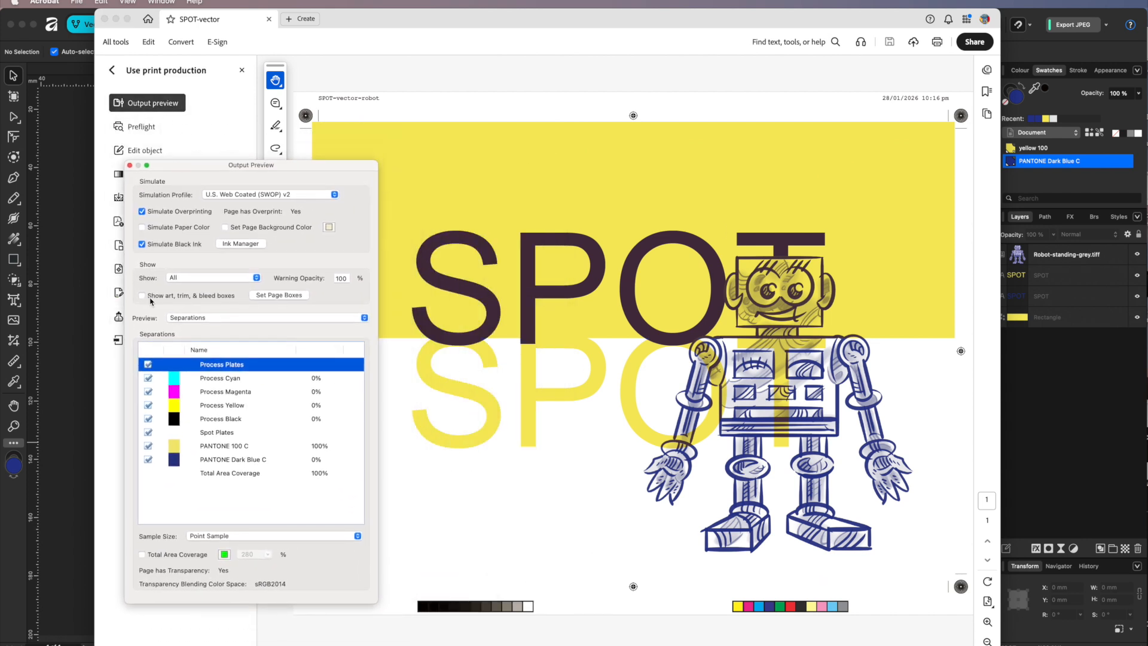
# Disable Simulate Overprinting and hide the process plates in Output Preview
pyautogui.click(143, 211)
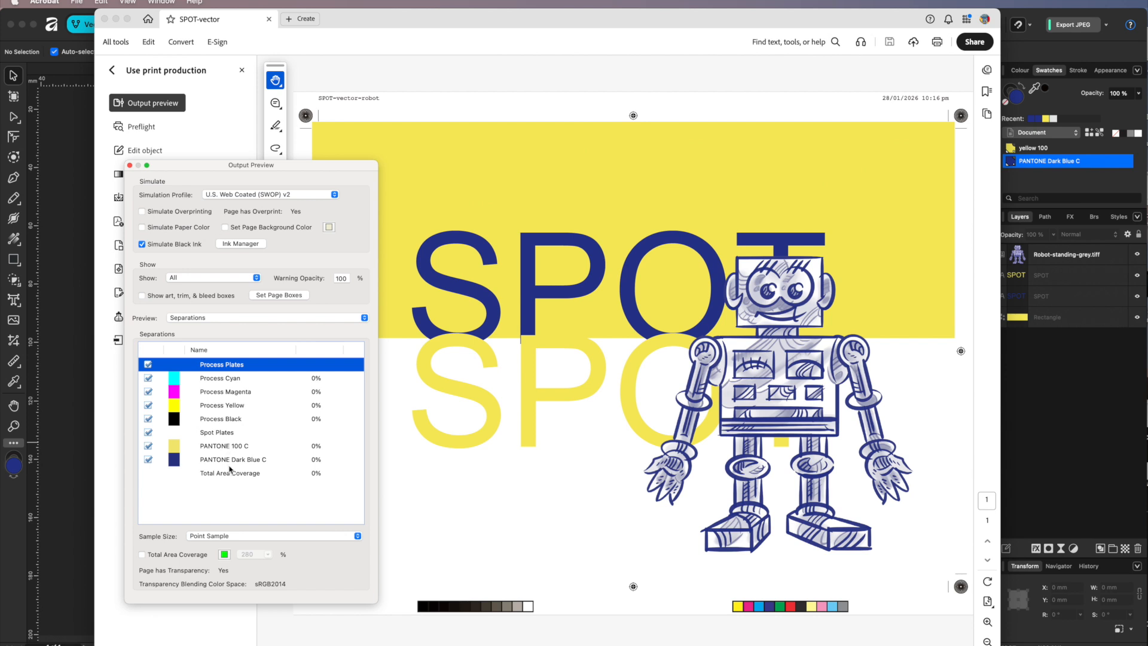
pyautogui.moveTo(186, 170); pyautogui.dragTo(386, 91)
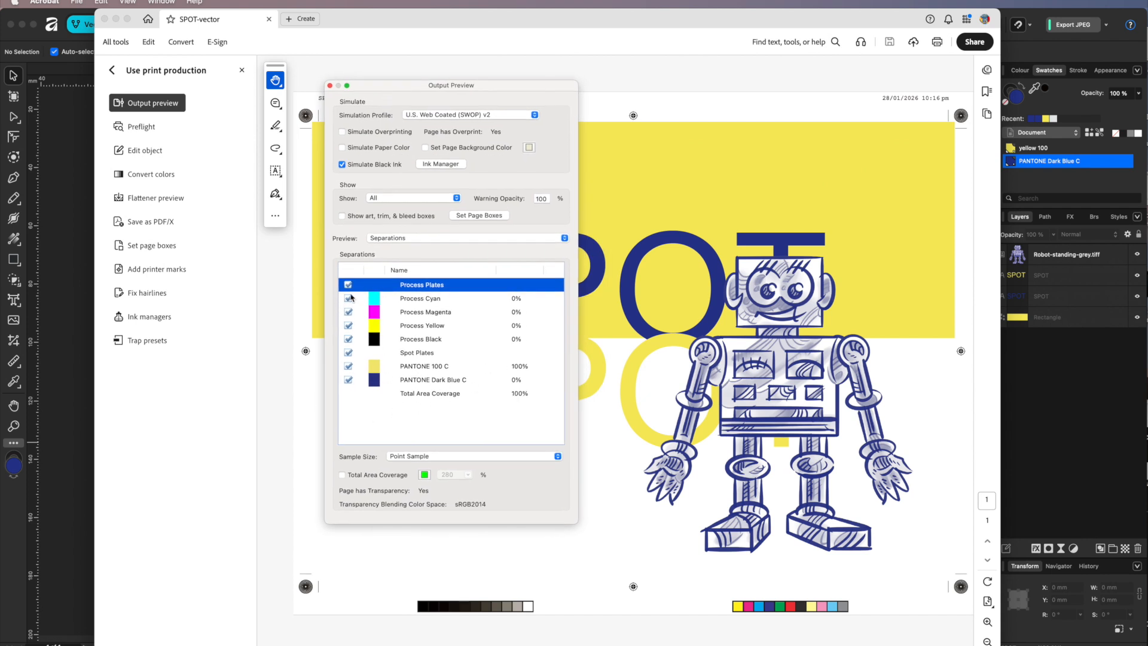
pyautogui.click(348, 285)
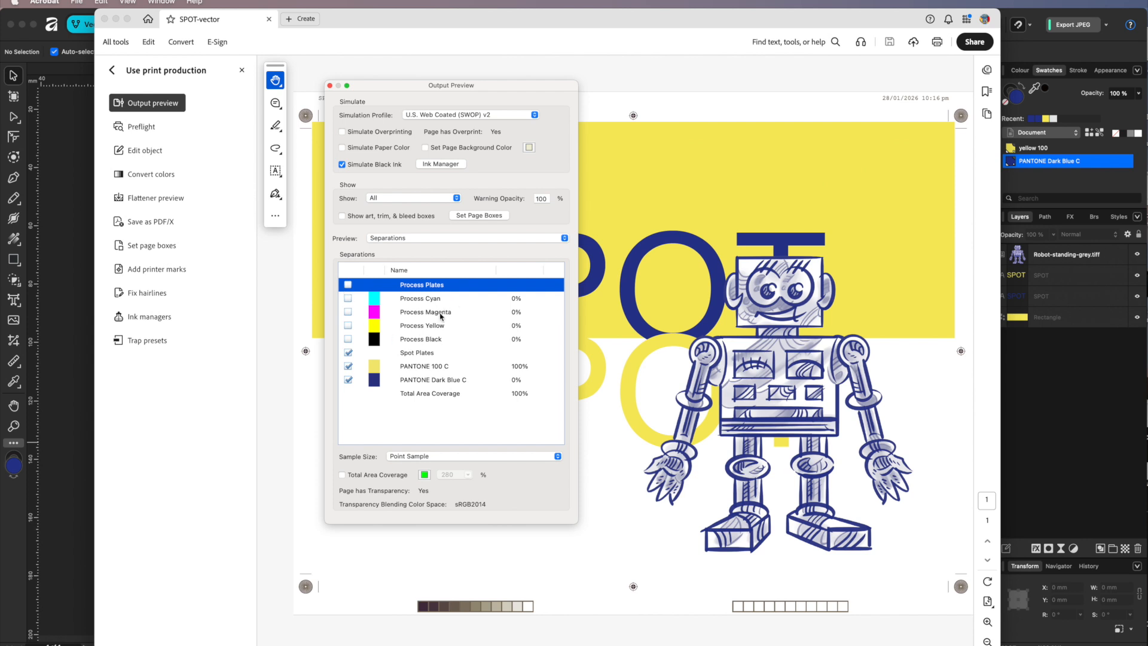
# Hide all spot plates in the separations preview and show them again
pyautogui.moveTo(403, 96); pyautogui.dragTo(351, 136)
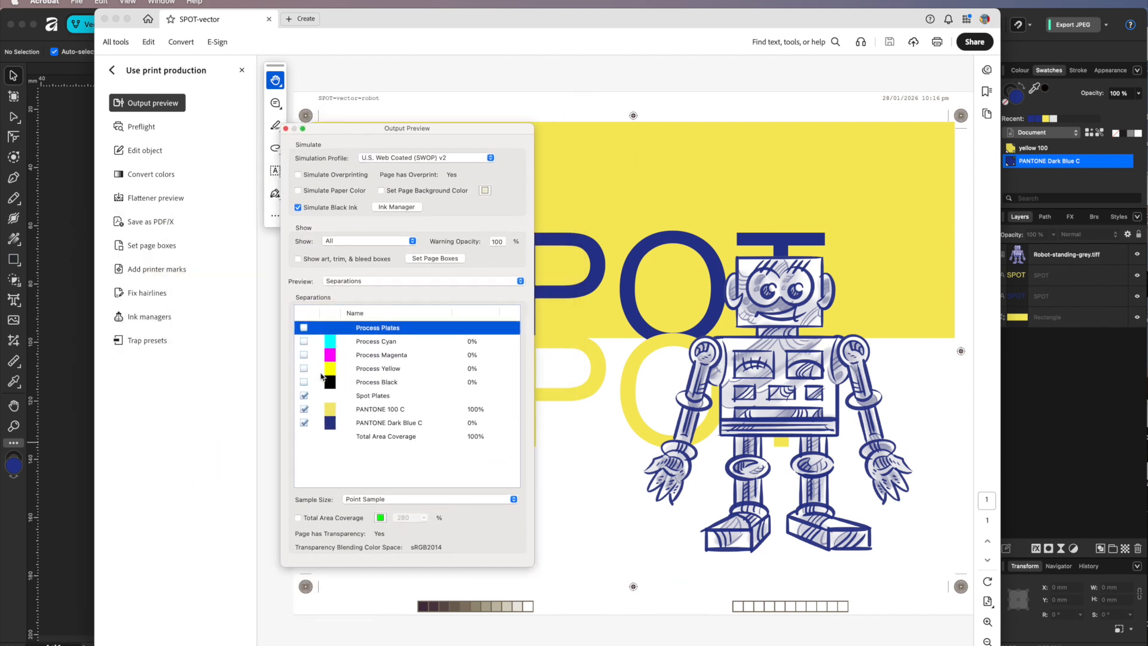
pyautogui.click(303, 397)
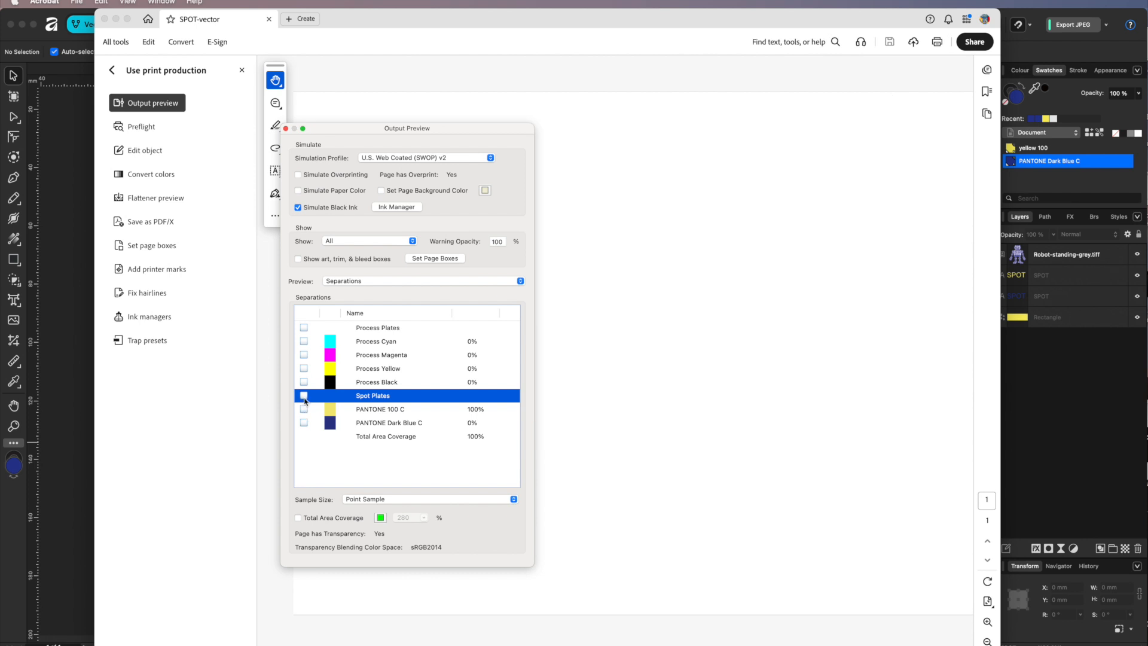
pyautogui.click(304, 396)
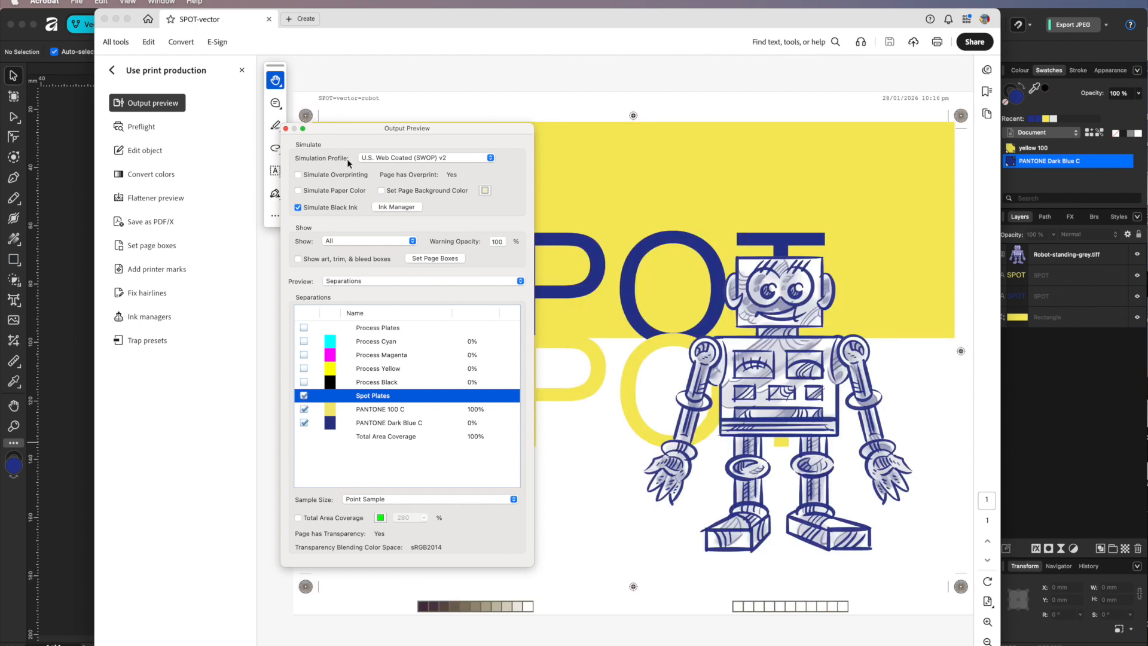
# Preview the artwork with Simulate Overprinting and Simulate Paper Color enabled, and turn both simulations off again
pyautogui.moveTo(341, 131); pyautogui.dragTo(176, 162)
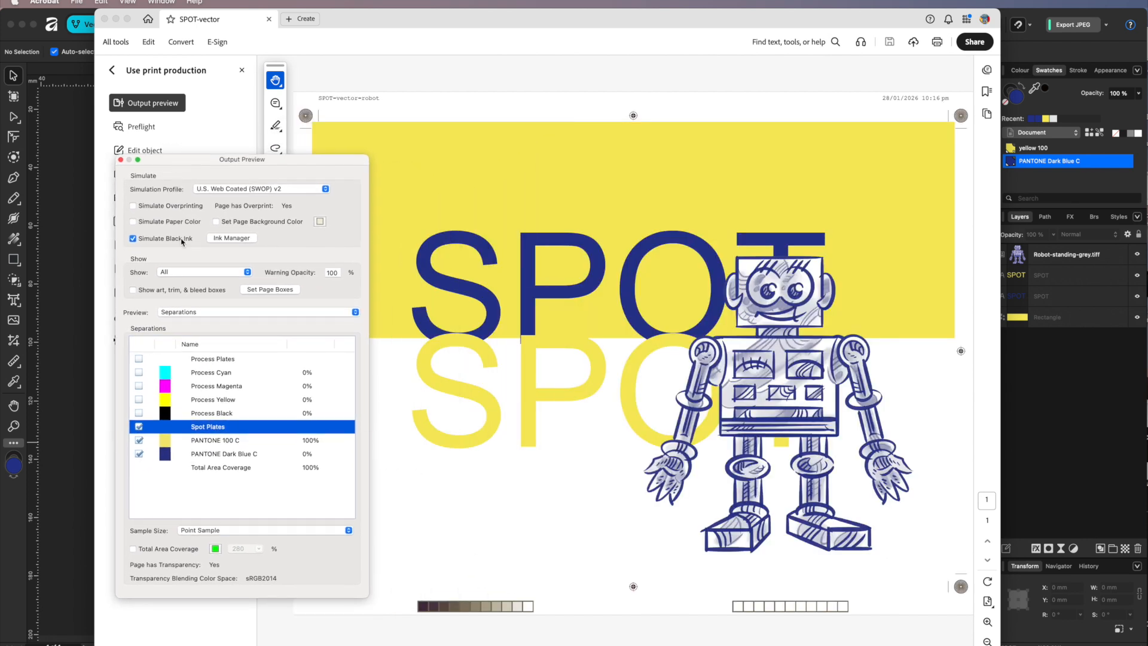
pyautogui.click(134, 206)
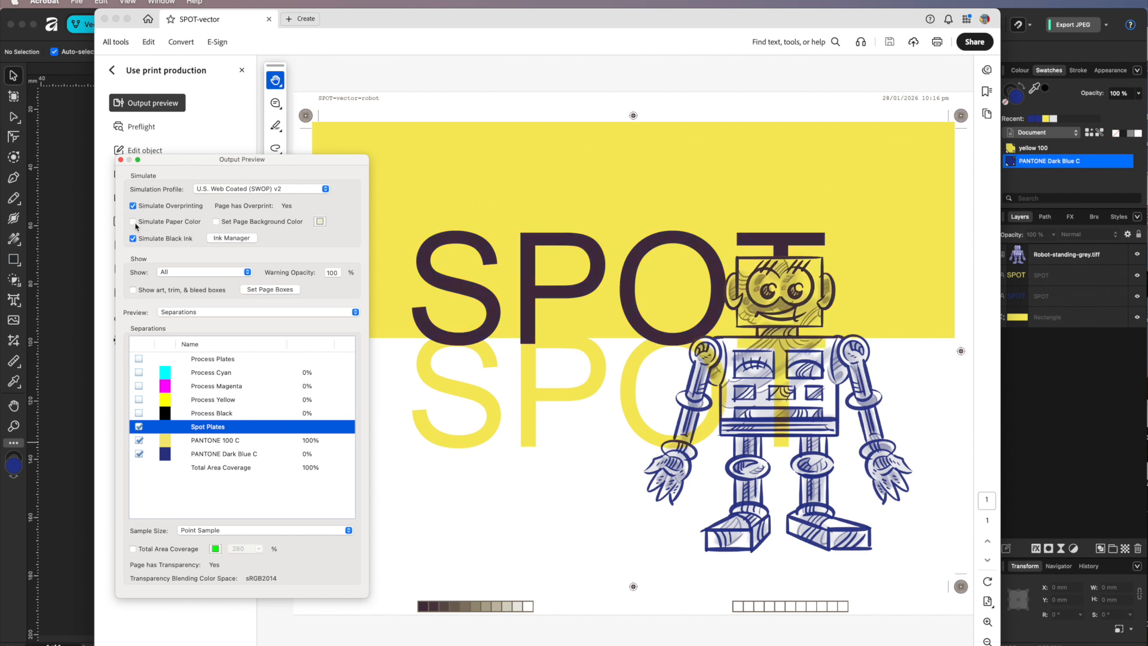
pyautogui.click(133, 222)
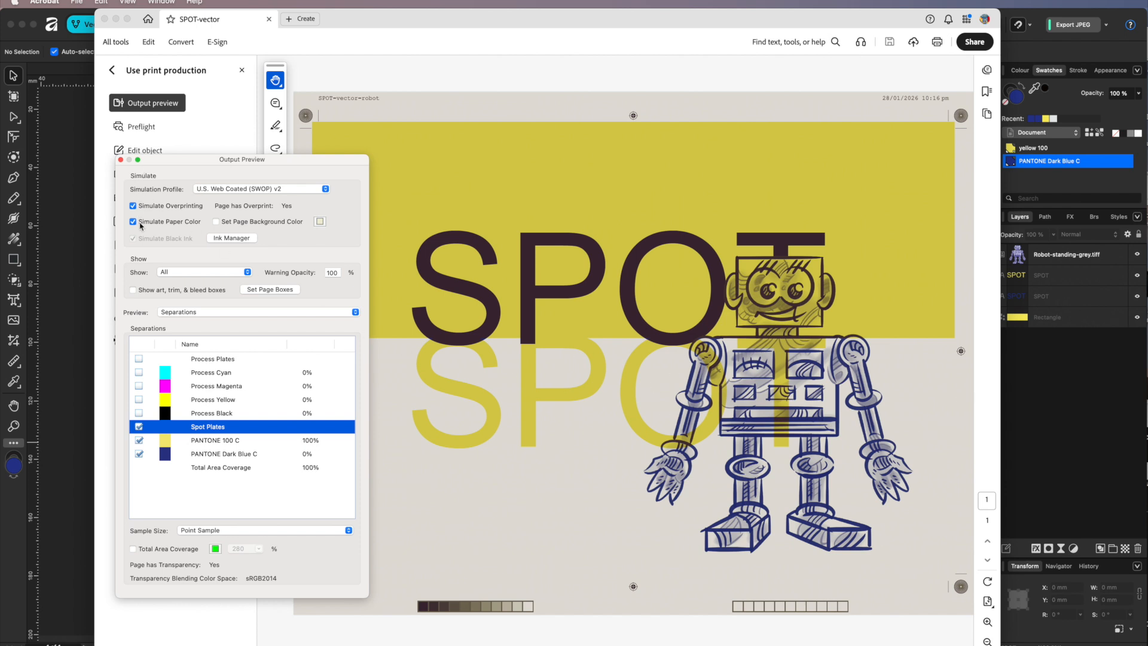
pyautogui.click(132, 222)
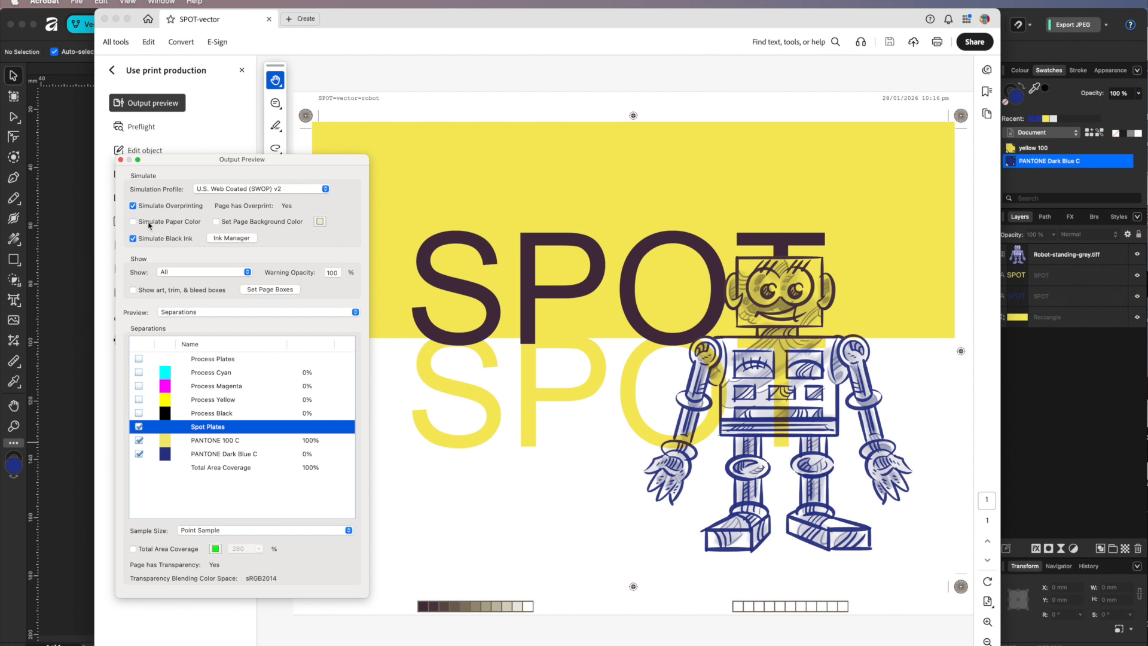
pyautogui.click(133, 206)
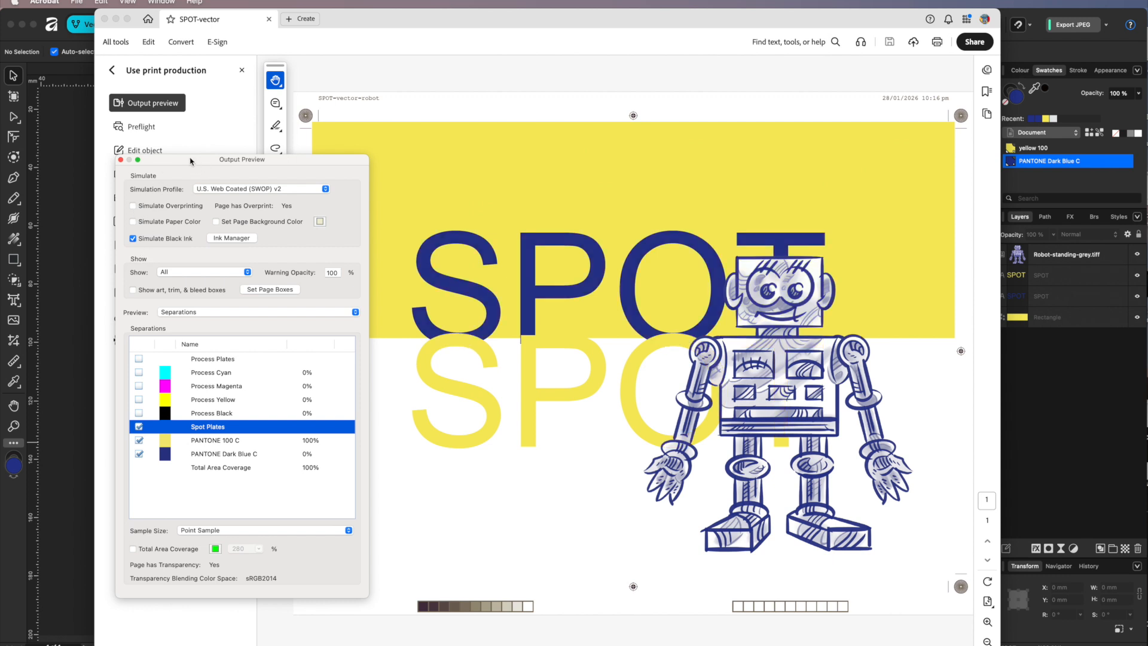
# Move the Output Preview and PDF windows out of the way and return to the Affinity document
pyautogui.moveTo(190, 161); pyautogui.dragTo(1004, 251)
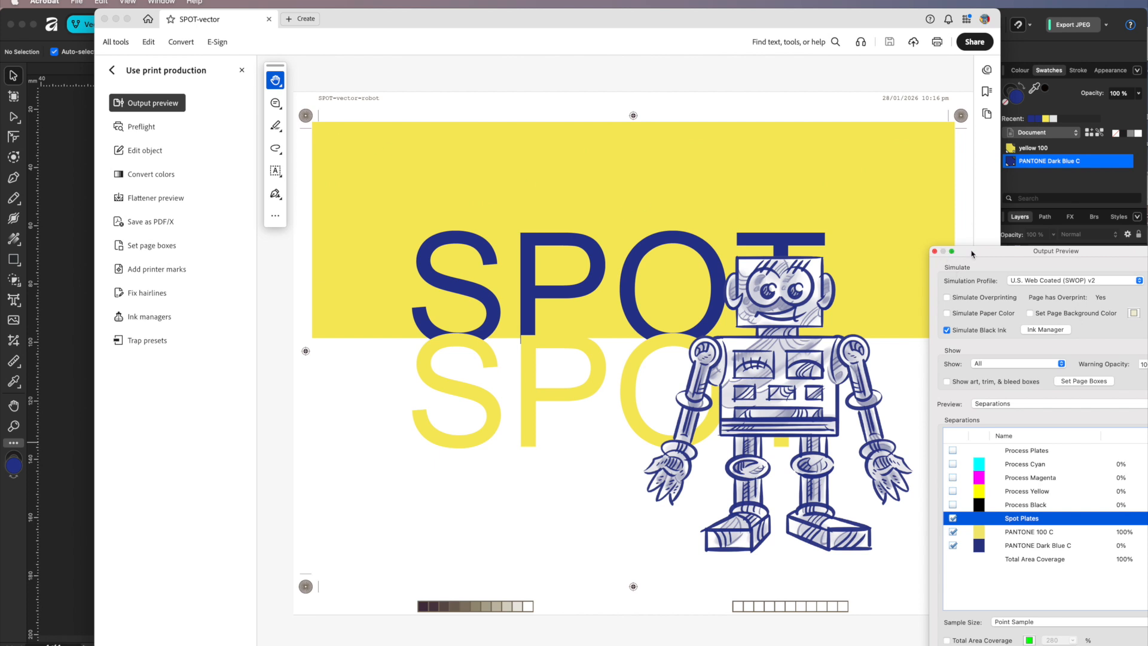
pyautogui.moveTo(973, 252); pyautogui.dragTo(1040, 266)
pyautogui.click(1001, 266)
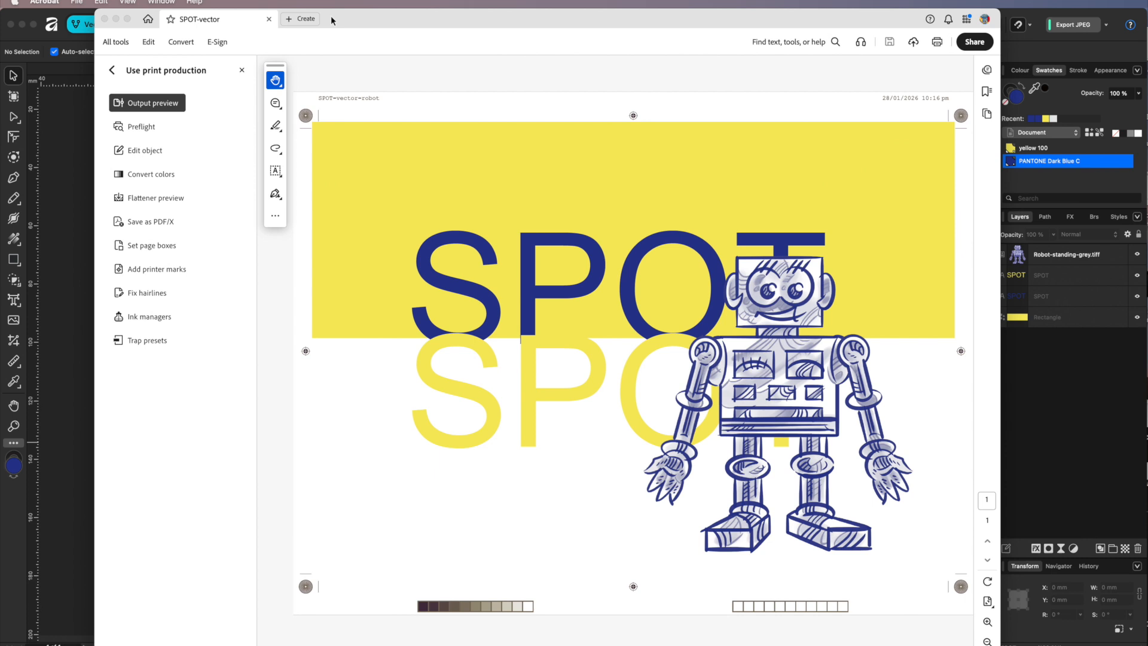
pyautogui.moveTo(334, 20); pyautogui.dragTo(640, 645)
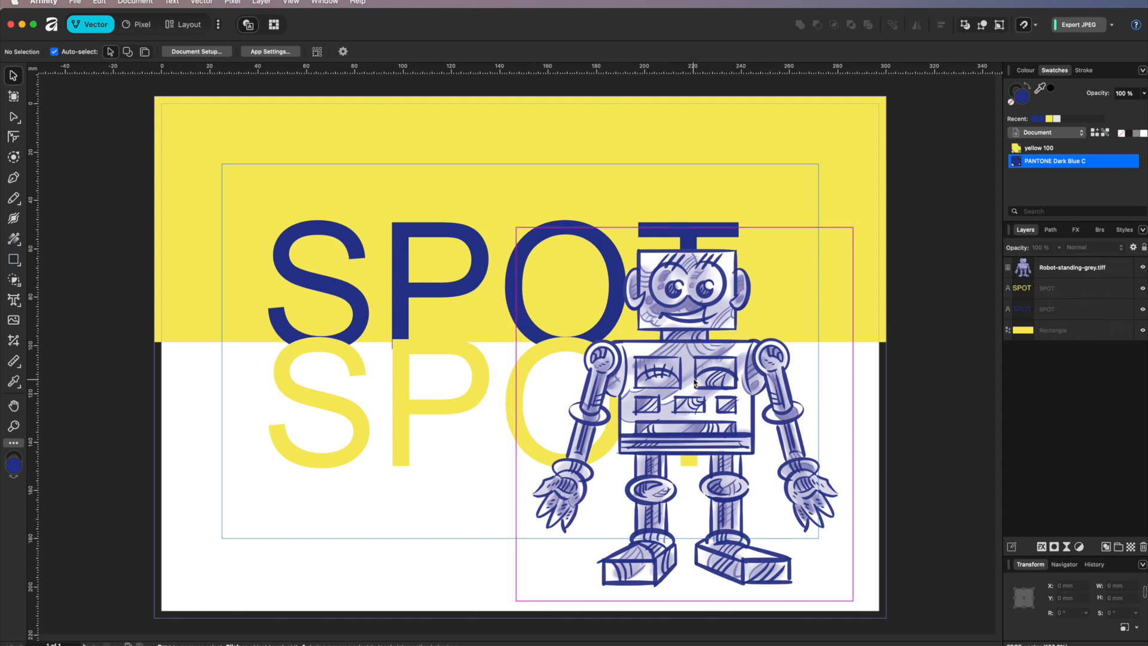
# Recolour the greyscale robot image with yellow 100 and switch it back to PANTONE Dark Blue C
pyautogui.click(1036, 152)
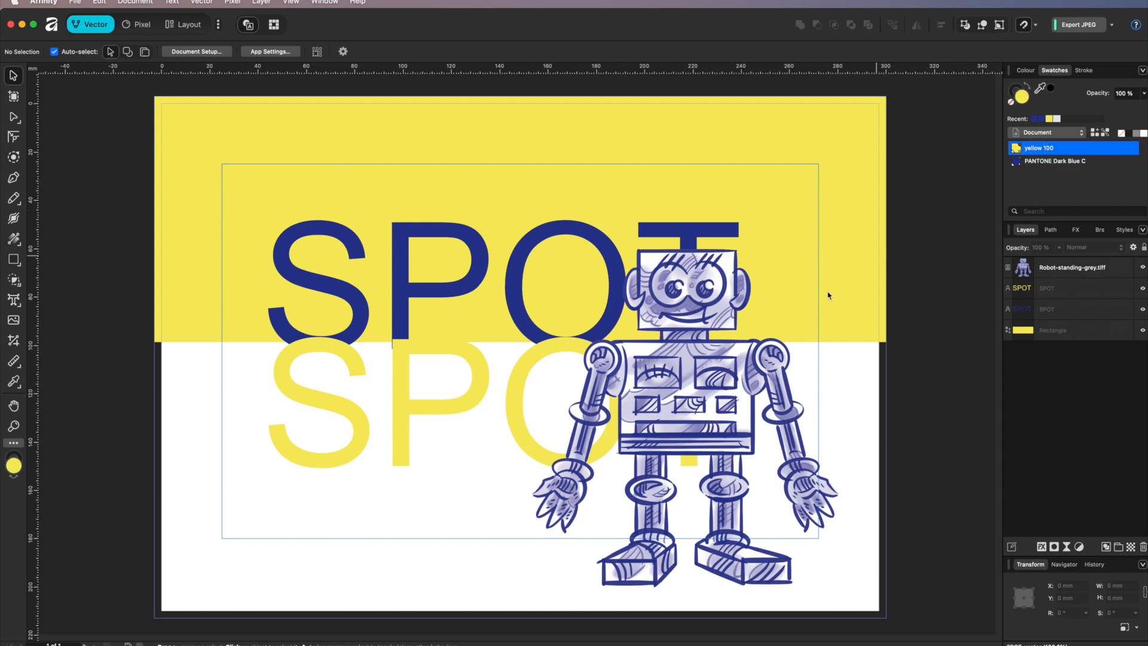
pyautogui.click(729, 388)
pyautogui.click(1051, 149)
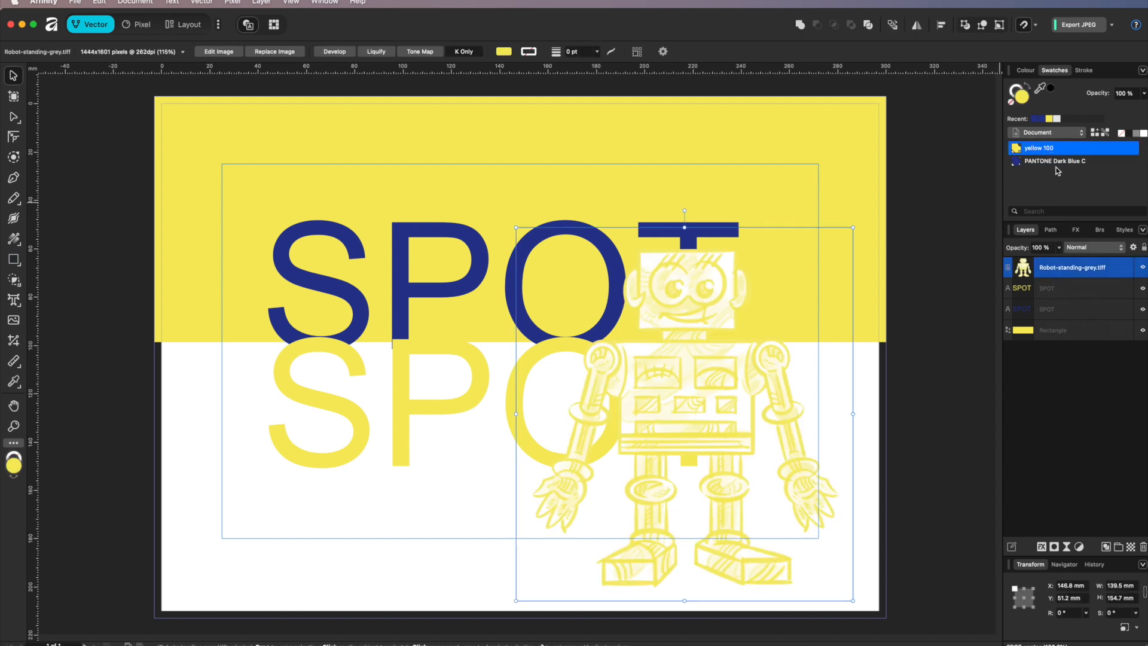
pyautogui.click(1056, 162)
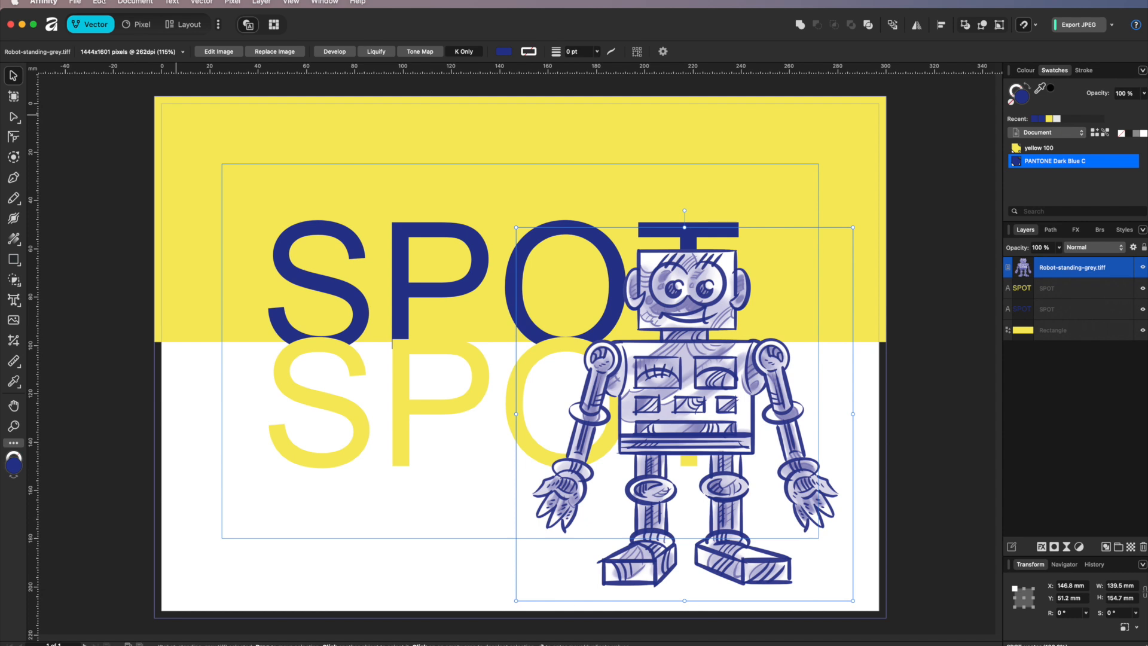
# Open Robot-standing.png from the AFFINITY SPOT COLOR folder
pyautogui.click(76, 3)
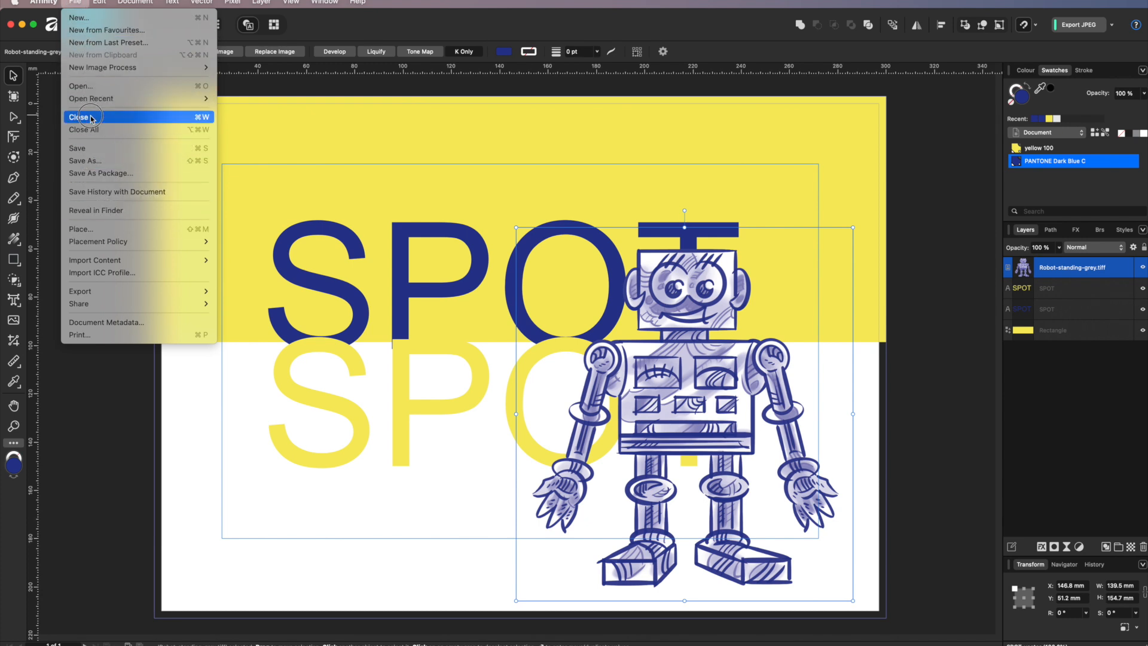
pyautogui.click(83, 86)
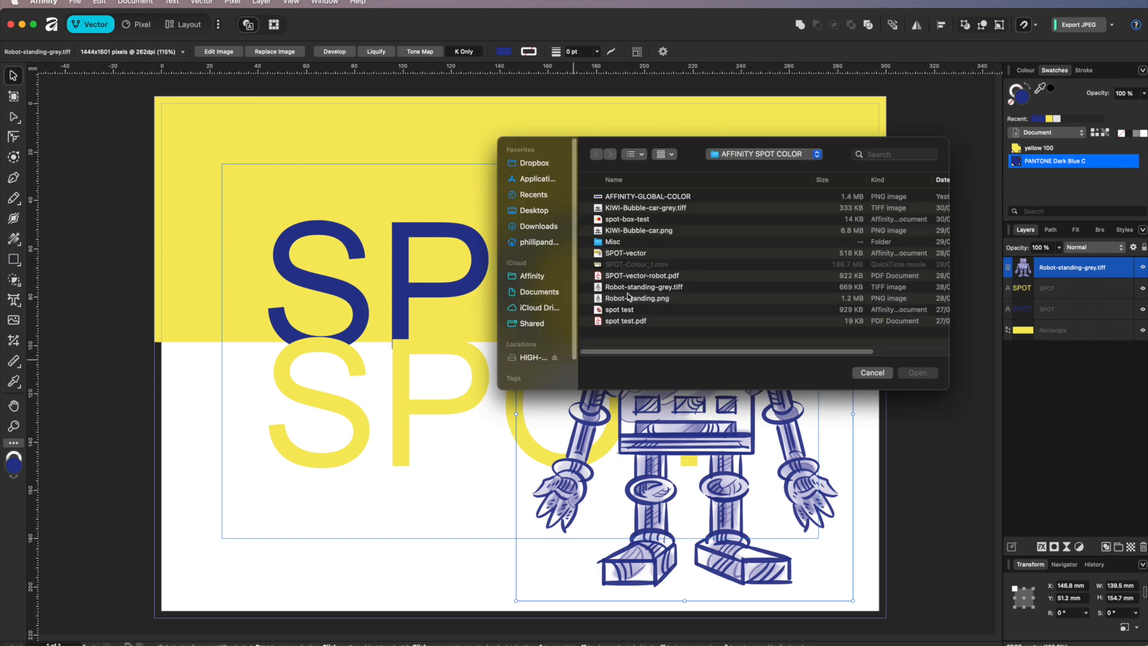
pyautogui.click(637, 301)
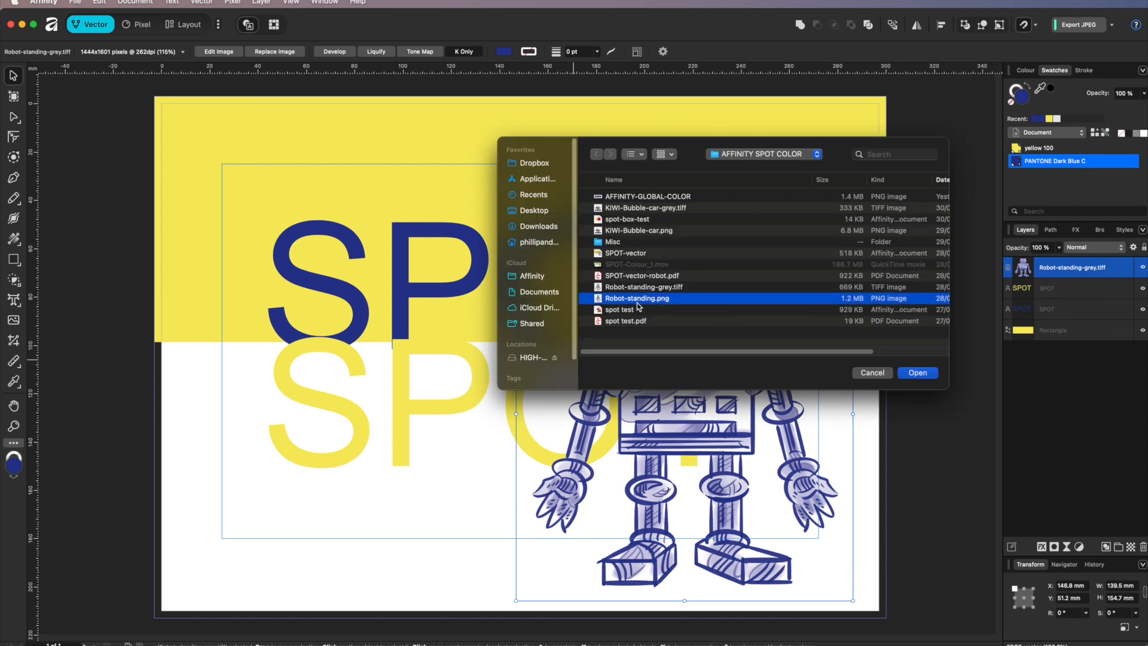
pyautogui.click(928, 376)
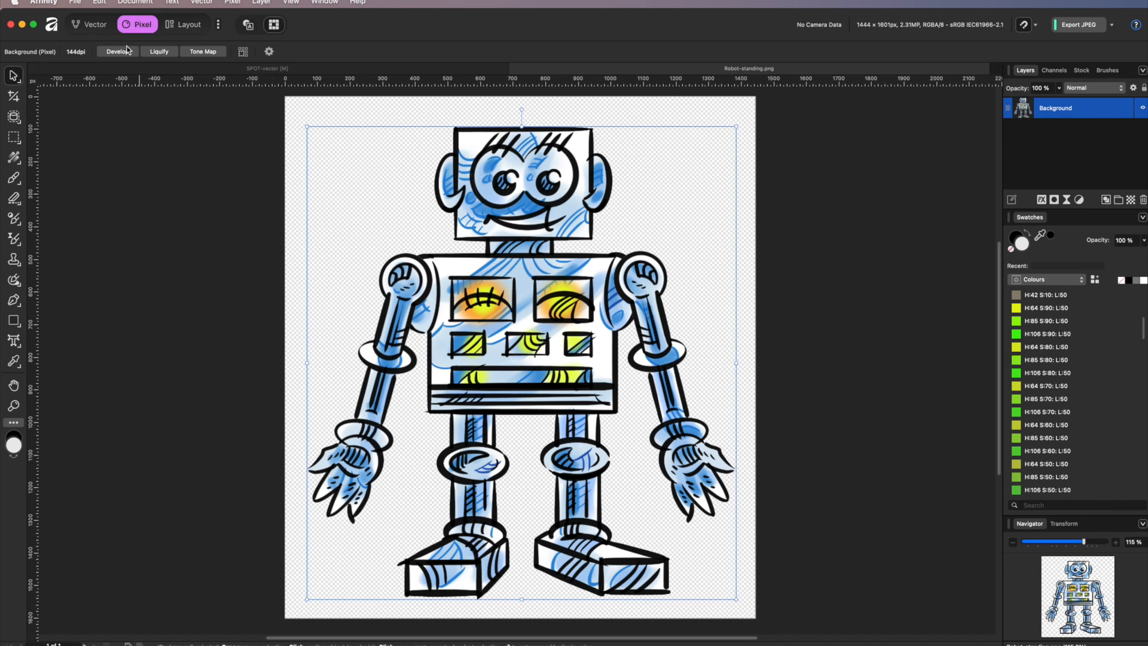
# Open the document setup for the robot image and set the colour format to Grey/8
pyautogui.click(140, 4)
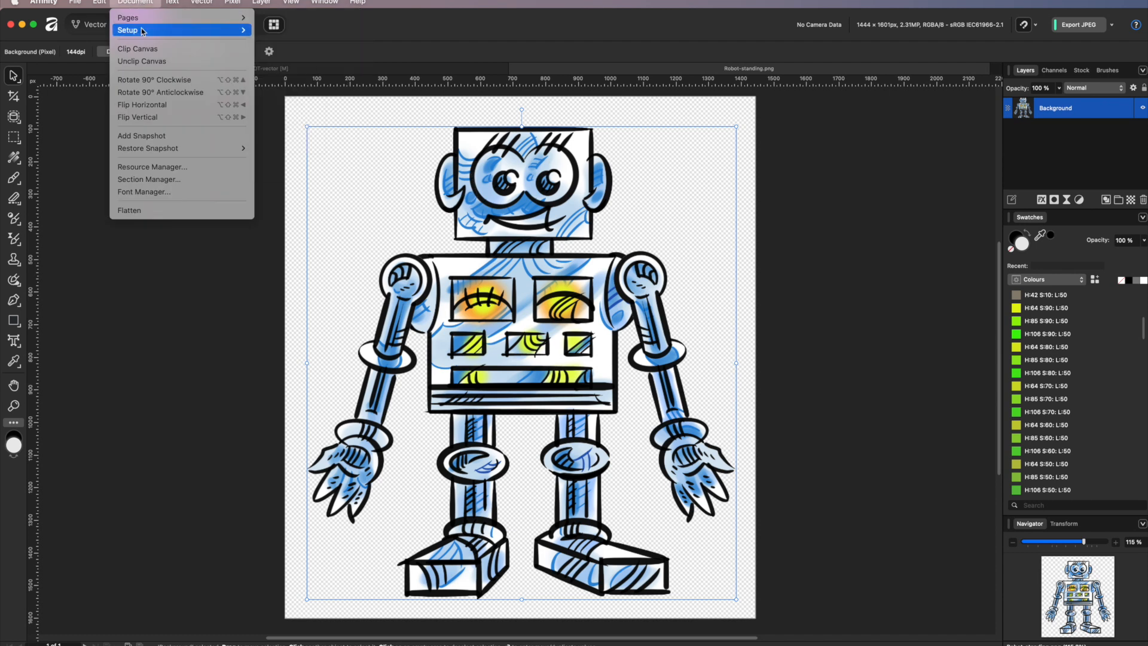
pyautogui.moveTo(201, 30)
pyautogui.click(281, 30)
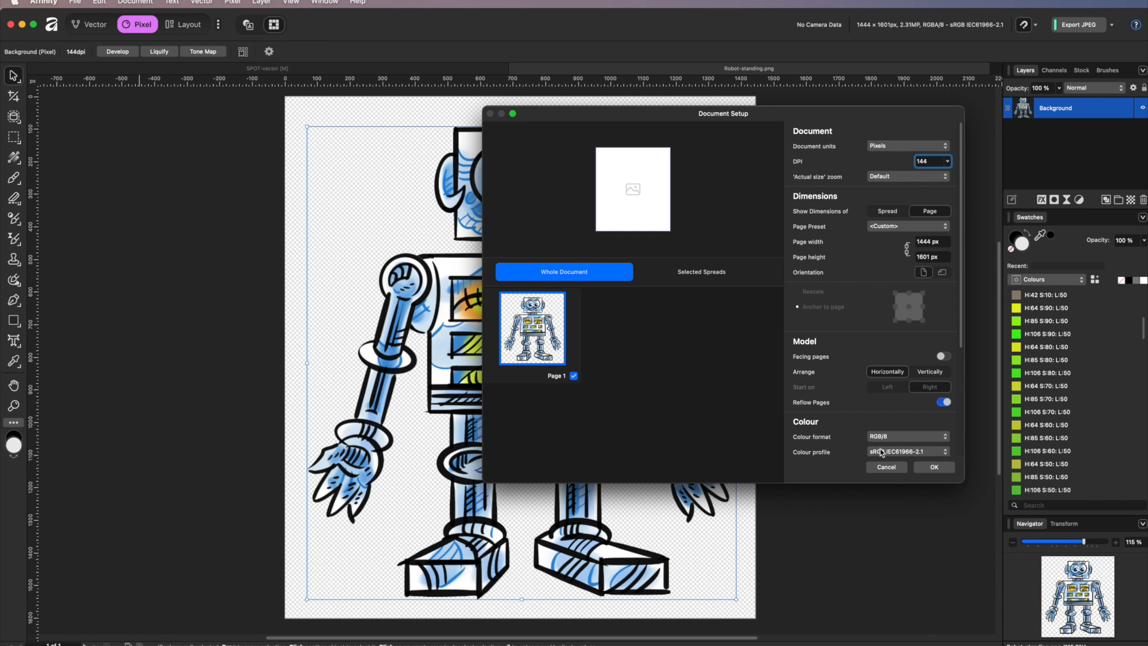
pyautogui.click(946, 437)
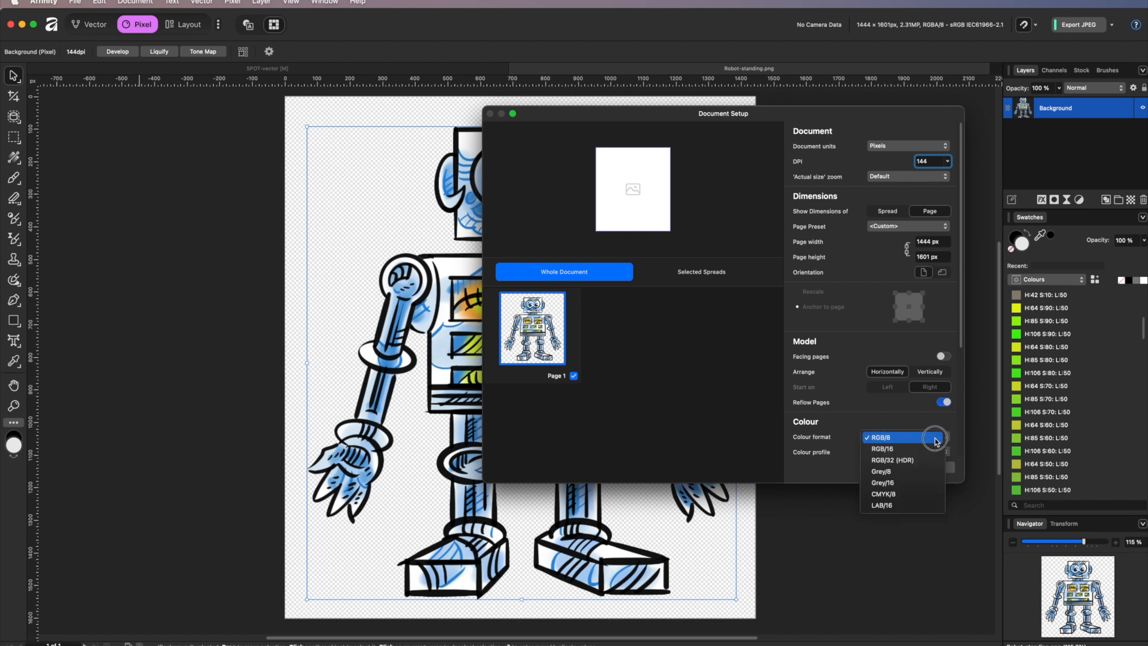
pyautogui.click(891, 473)
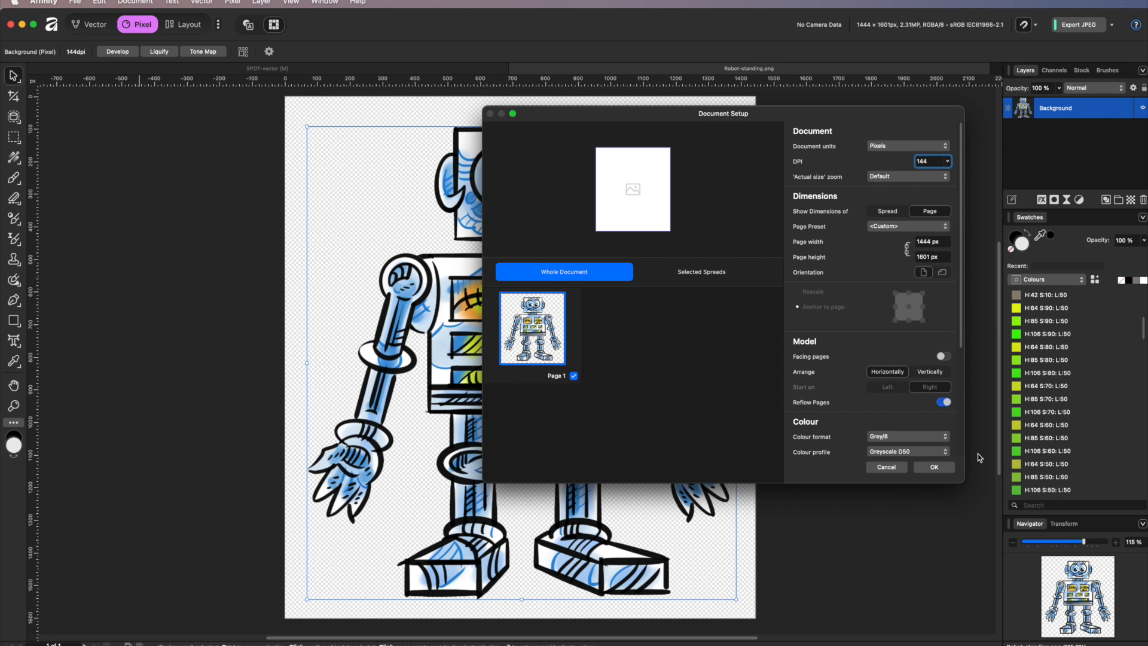
# Set image placement to Prefer Linked, keep the Greyscale D50 colour profile, and apply the document setup
pyautogui.moveTo(961, 336); pyautogui.dragTo(950, 473)
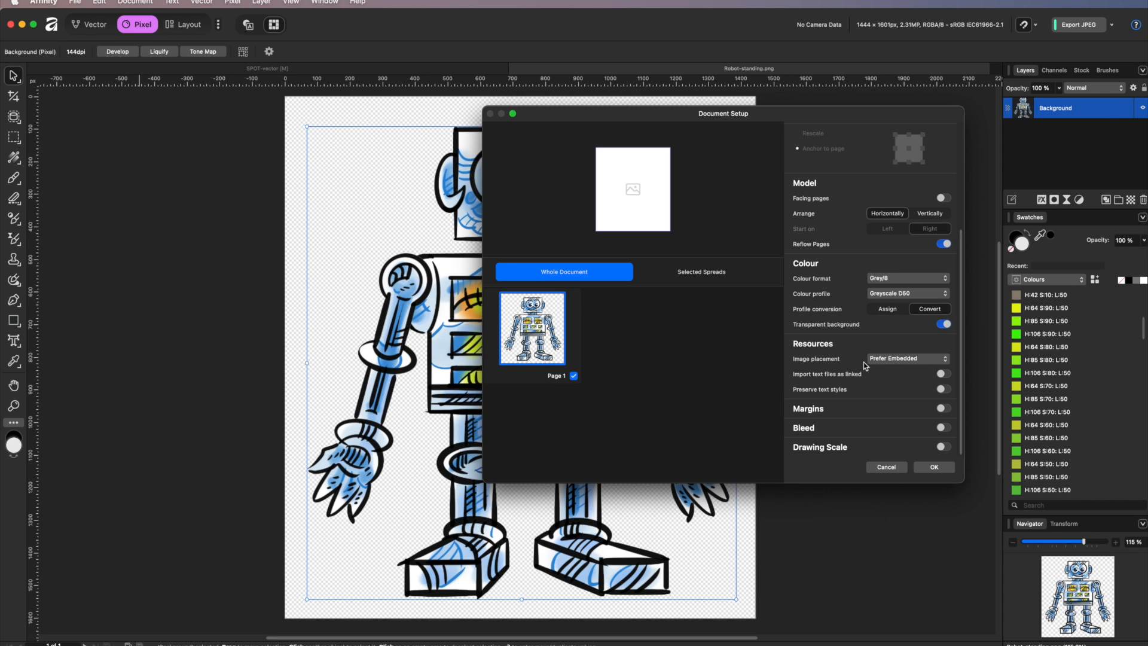
pyautogui.click(925, 359)
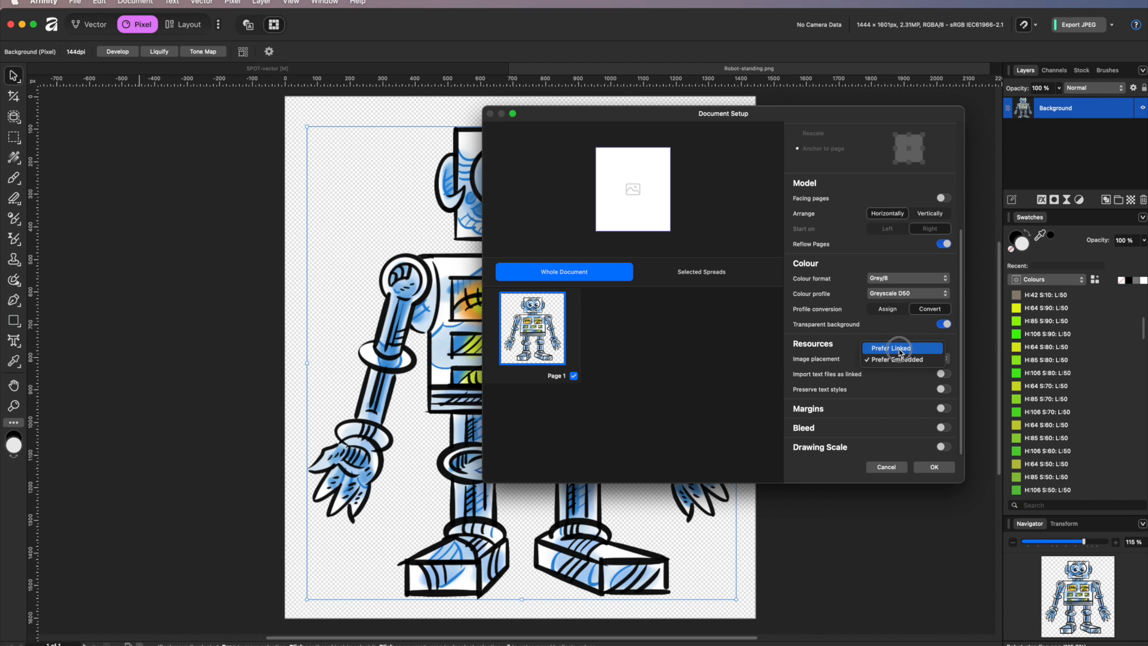
pyautogui.click(899, 349)
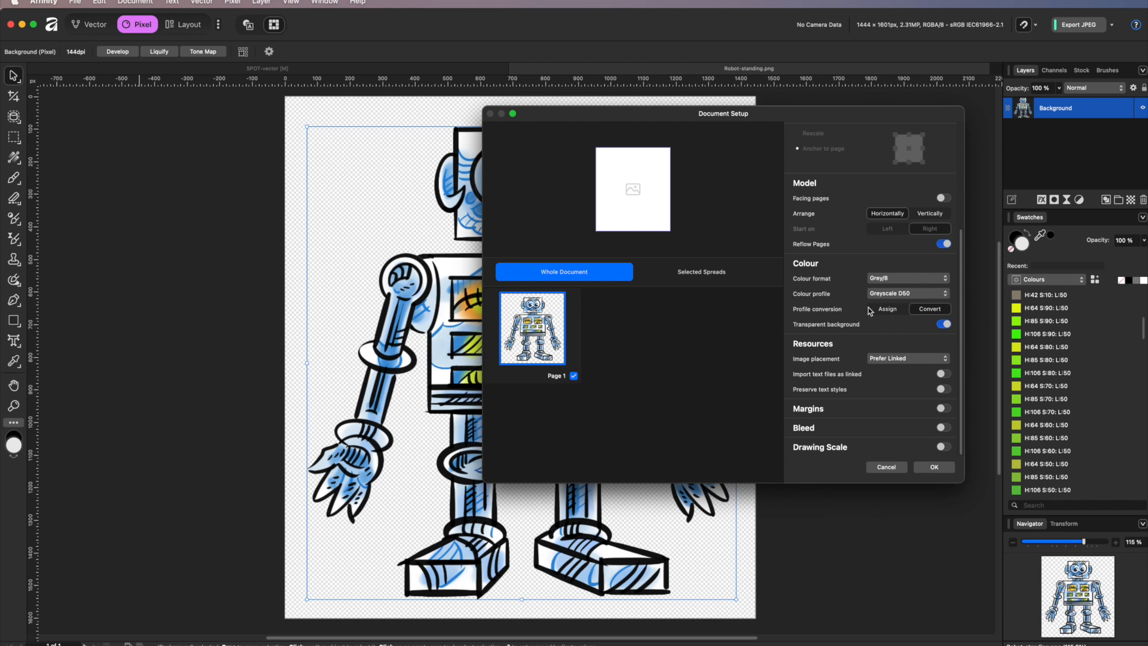
pyautogui.click(945, 295)
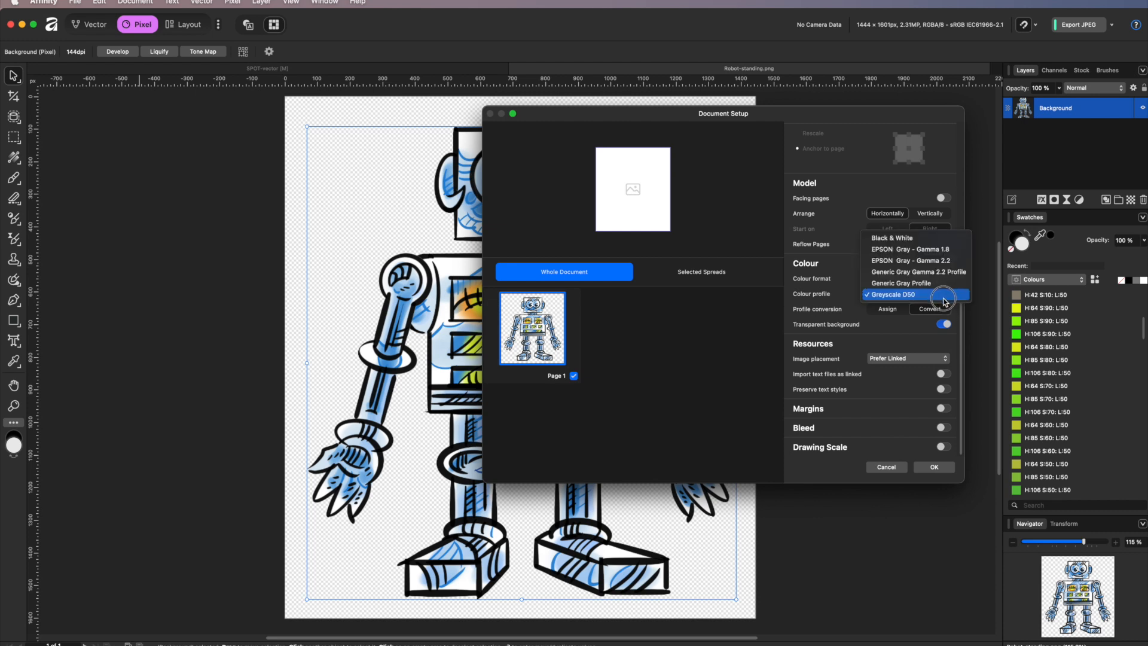
pyautogui.click(910, 296)
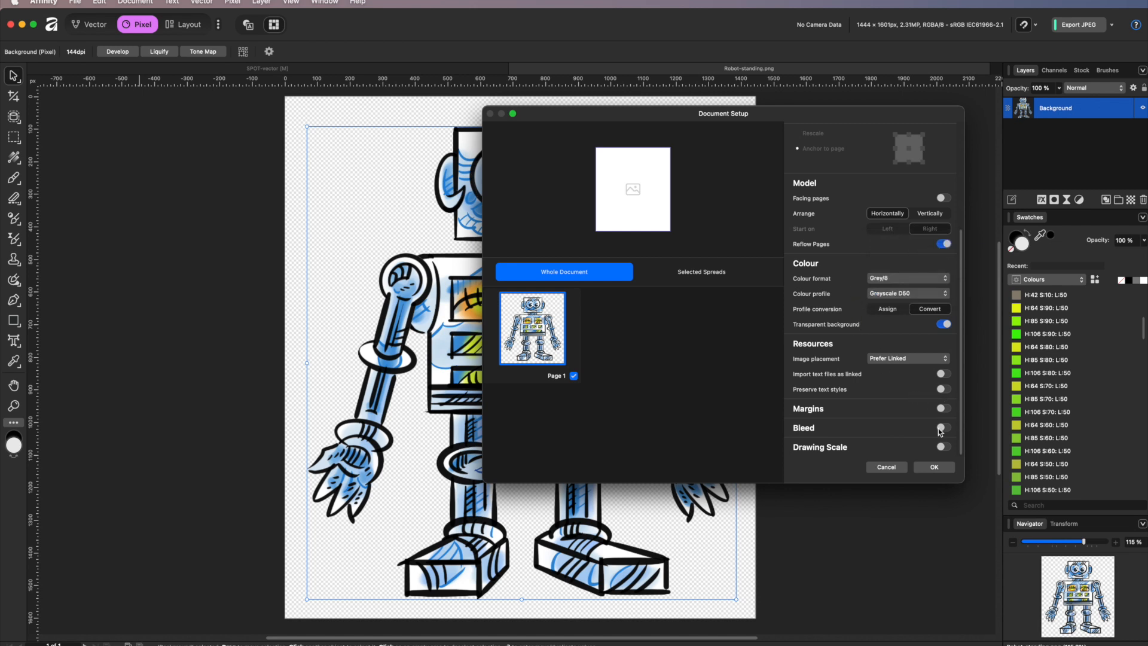
pyautogui.click(932, 468)
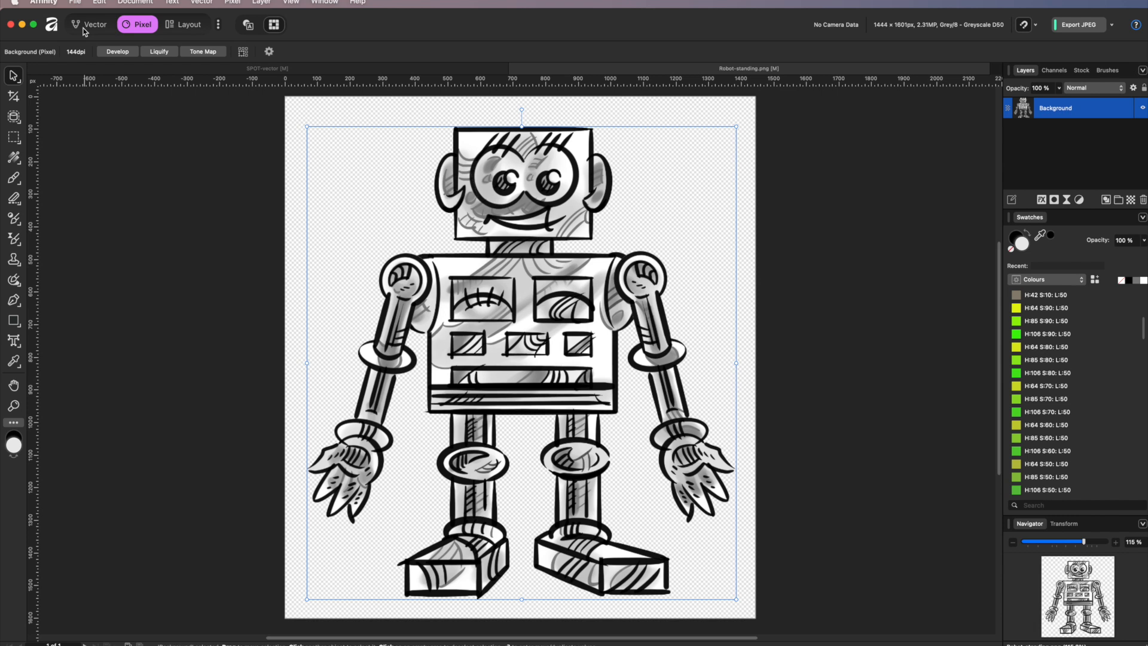
# Export the greyscale robot as a TIFF Greyscale 8-bit file named Robot-standing-6 in the AFFINITY SPOT COLOR folder
pyautogui.click(74, 3)
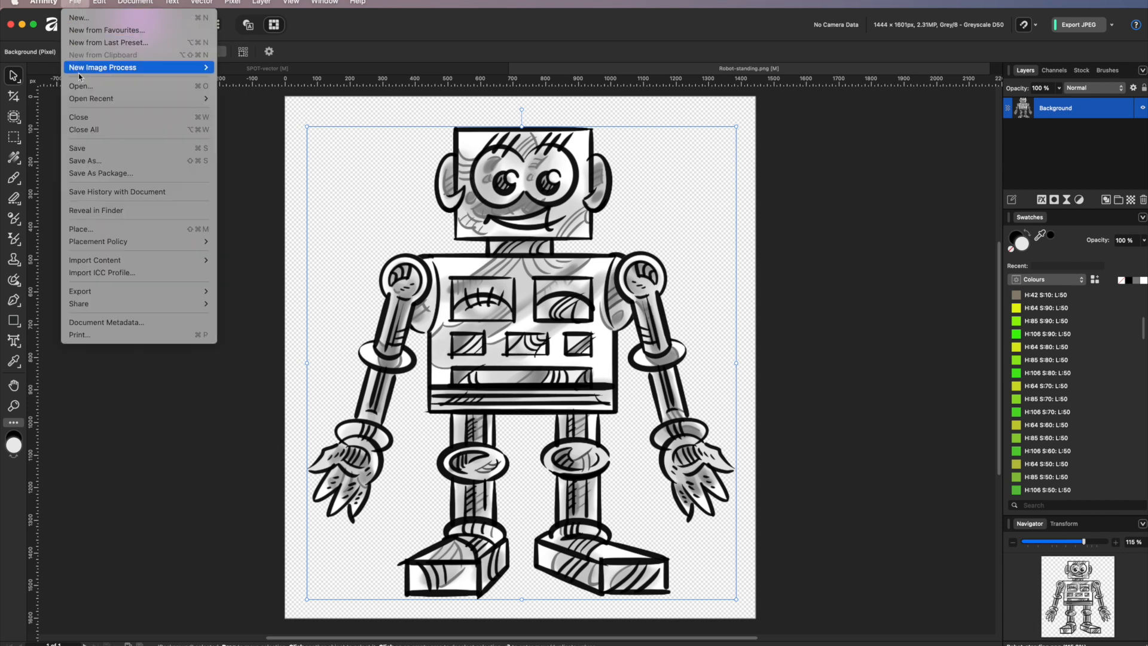
pyautogui.moveTo(174, 295)
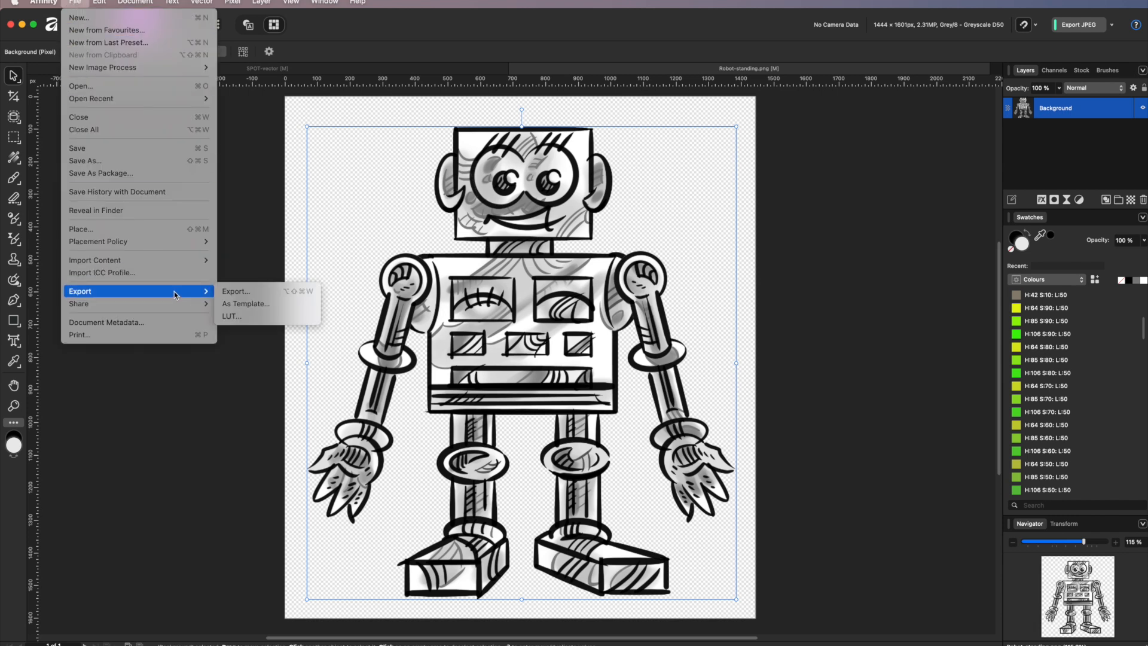
pyautogui.click(242, 292)
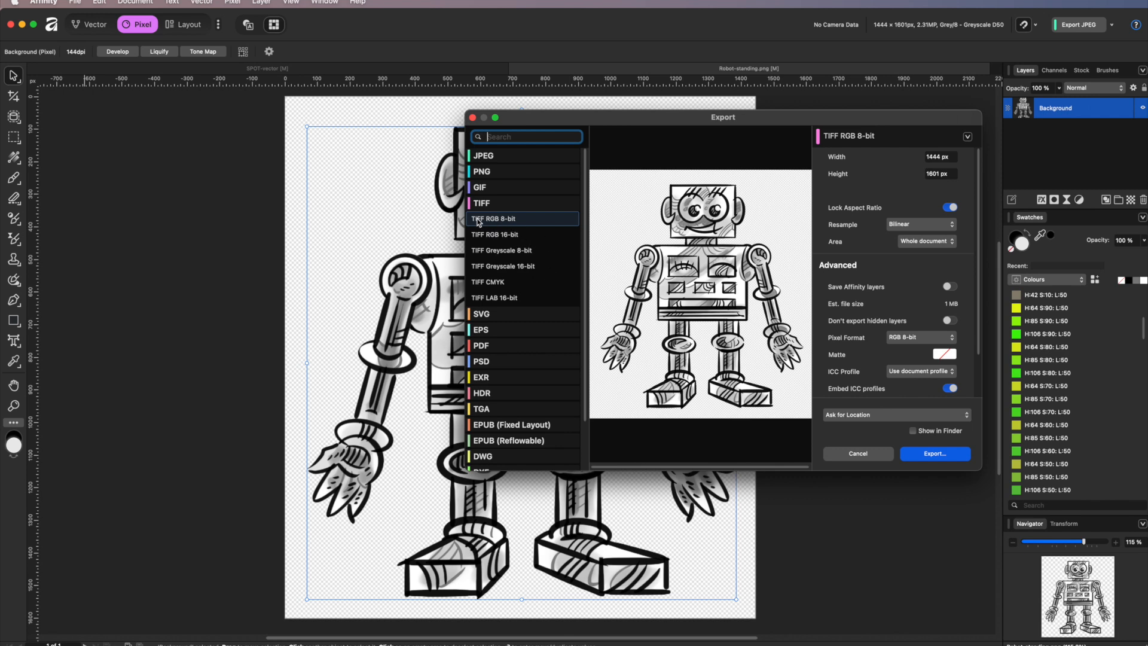
pyautogui.click(512, 253)
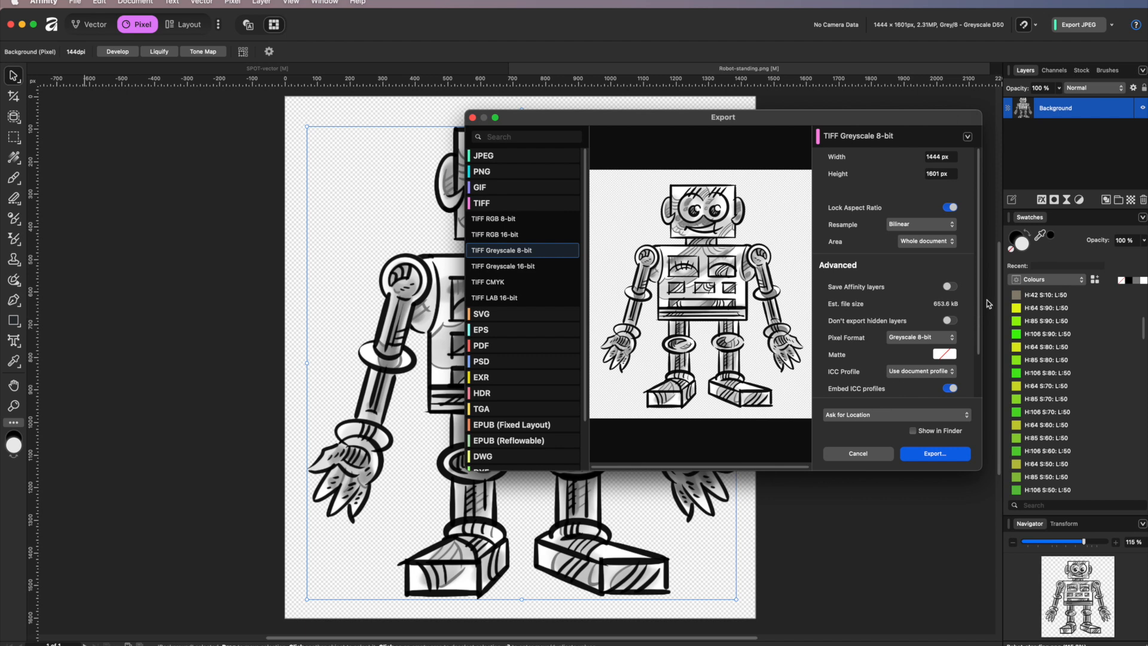
pyautogui.moveTo(977, 309); pyautogui.dragTo(968, 285)
pyautogui.click(938, 453)
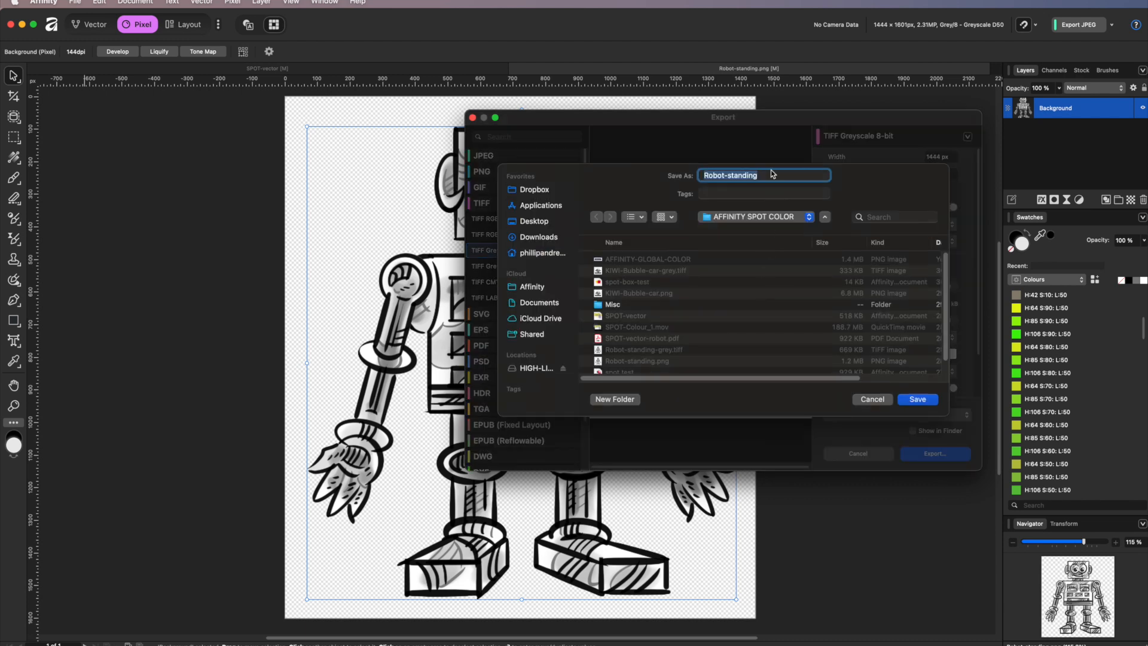
pyautogui.click(766, 175)
pyautogui.click(917, 400)
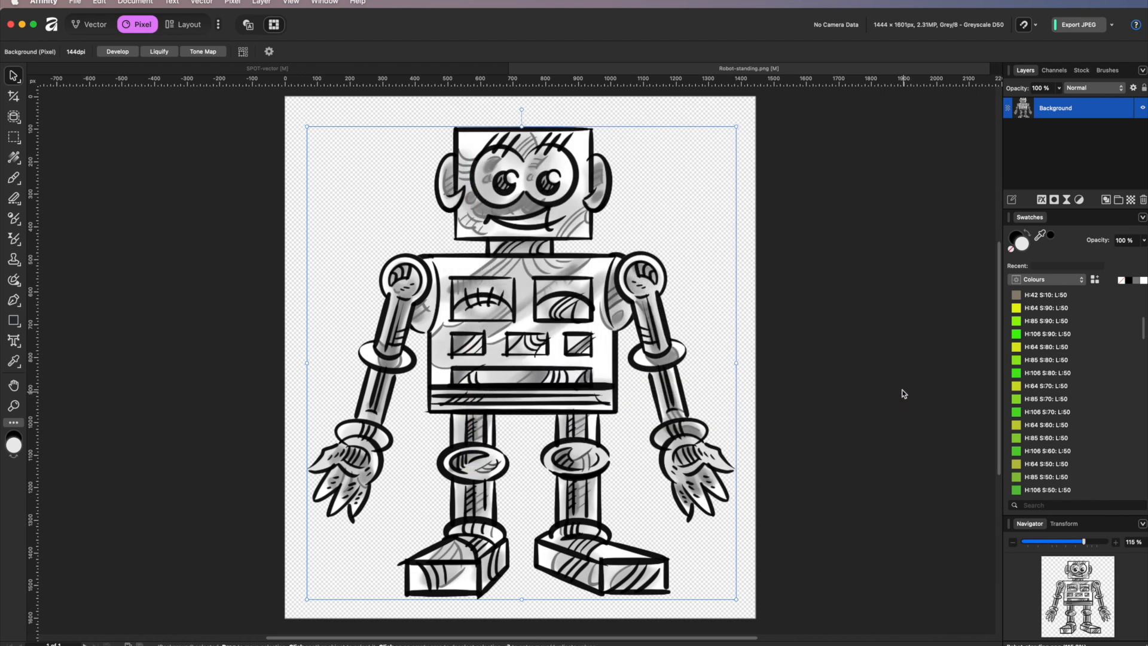
# Switch to the AFFINITY SPOT COLOR folder in Finder, view Robot-standing-6.tiff in Preview, and close it again
pyautogui.click(22, 24)
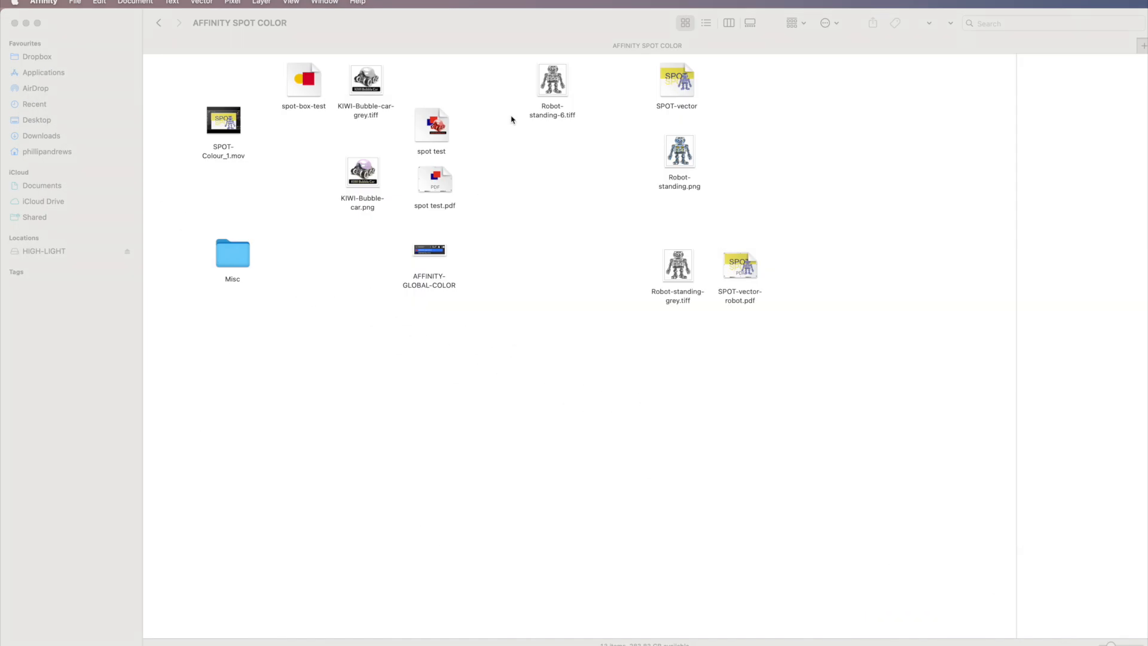
pyautogui.click(668, 164)
pyautogui.click(573, 126)
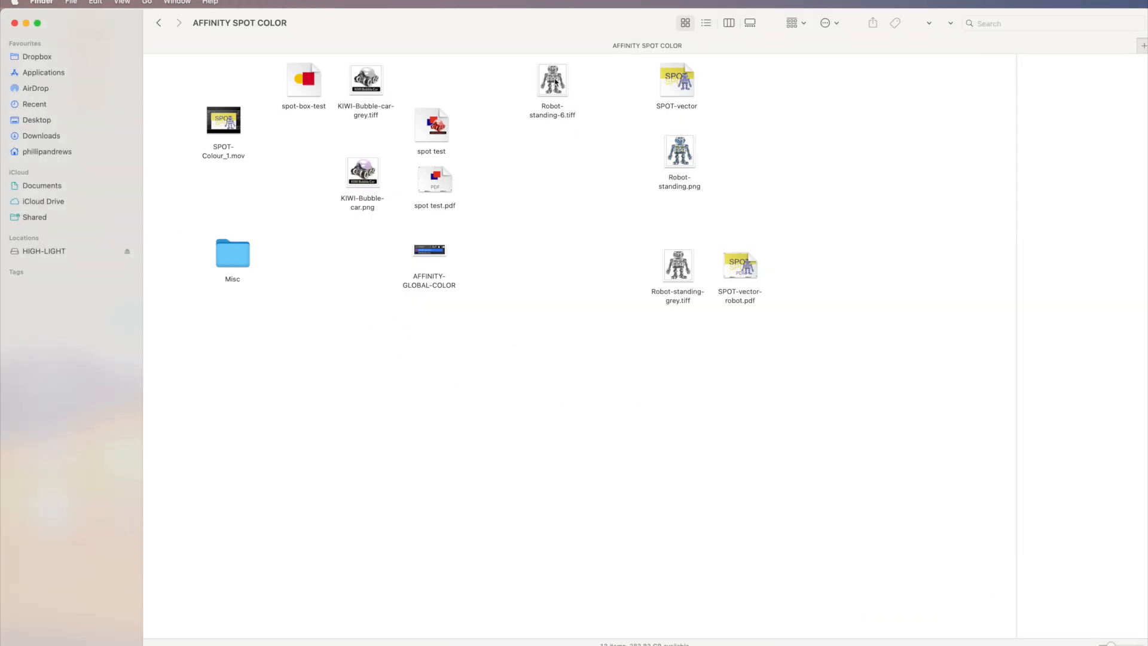
pyautogui.moveTo(556, 81)
pyautogui.mouseDown()
pyautogui.moveTo(591, 165)
pyautogui.moveTo(569, 210)
pyautogui.moveTo(565, 85)
pyautogui.mouseUp()
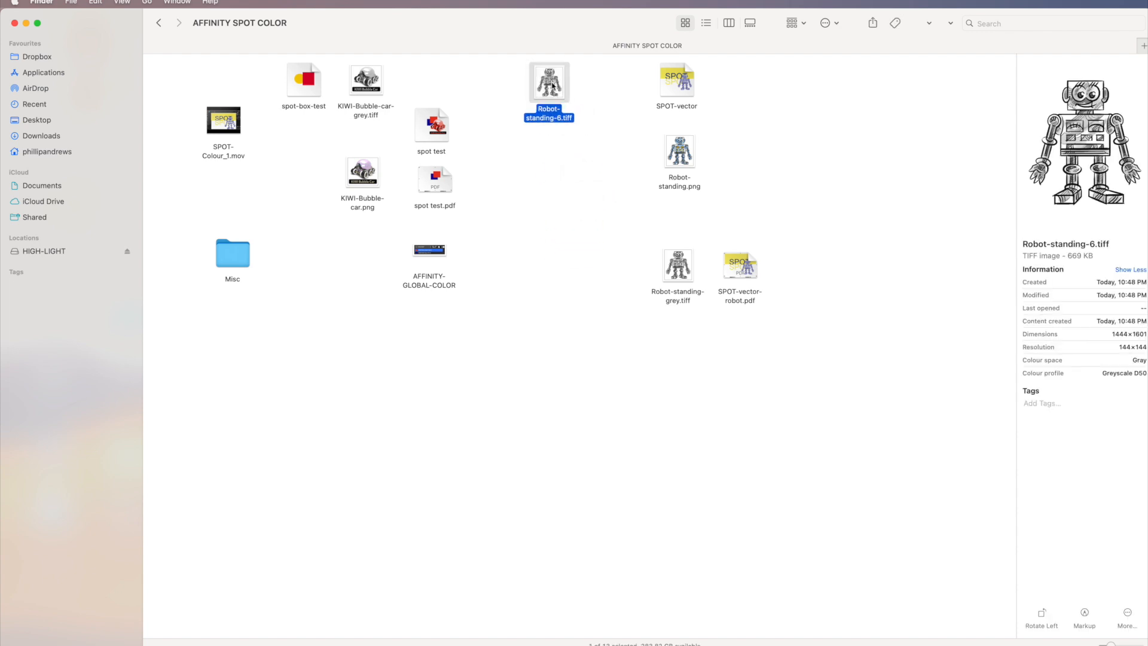
pyautogui.rightClick(560, 85)
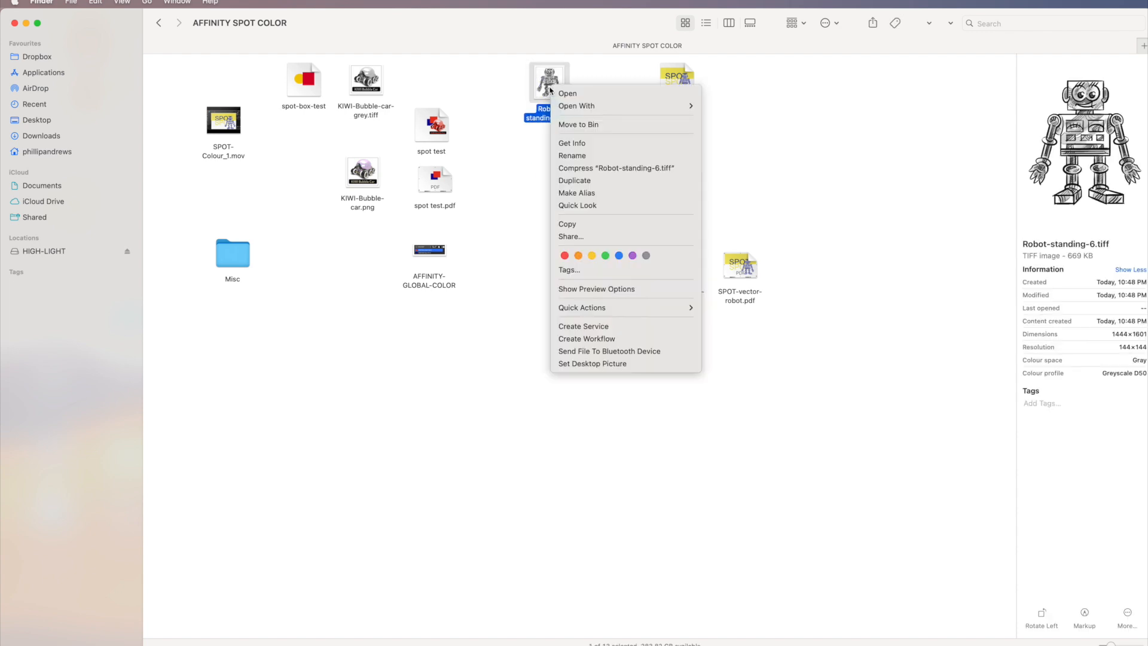
pyautogui.moveTo(592, 107)
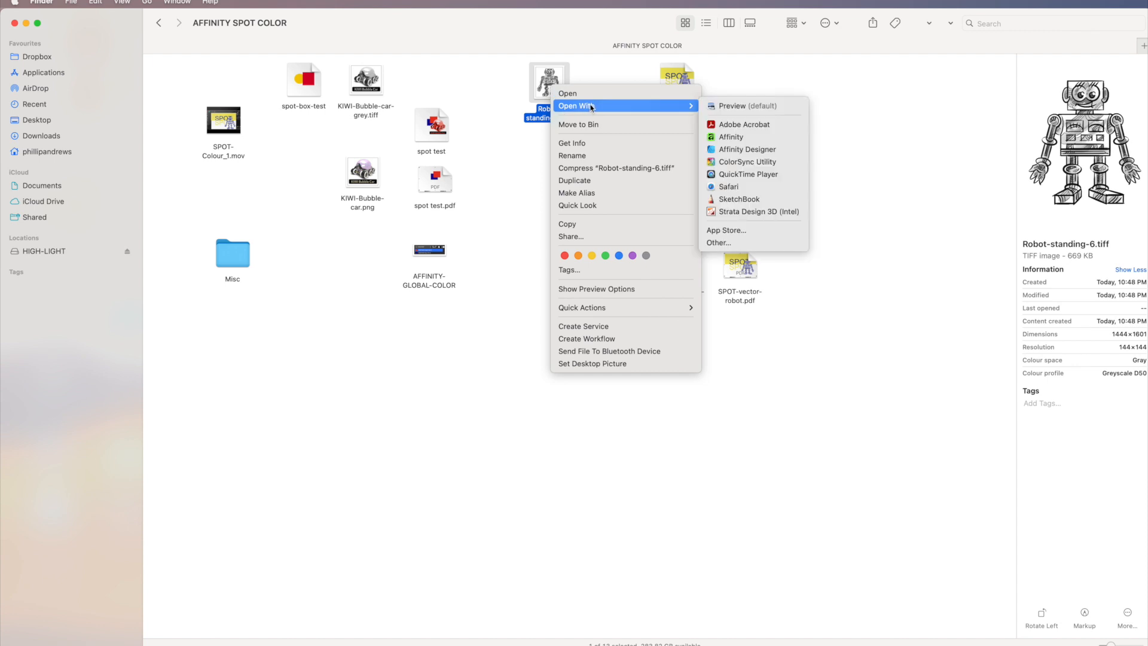
pyautogui.click(739, 106)
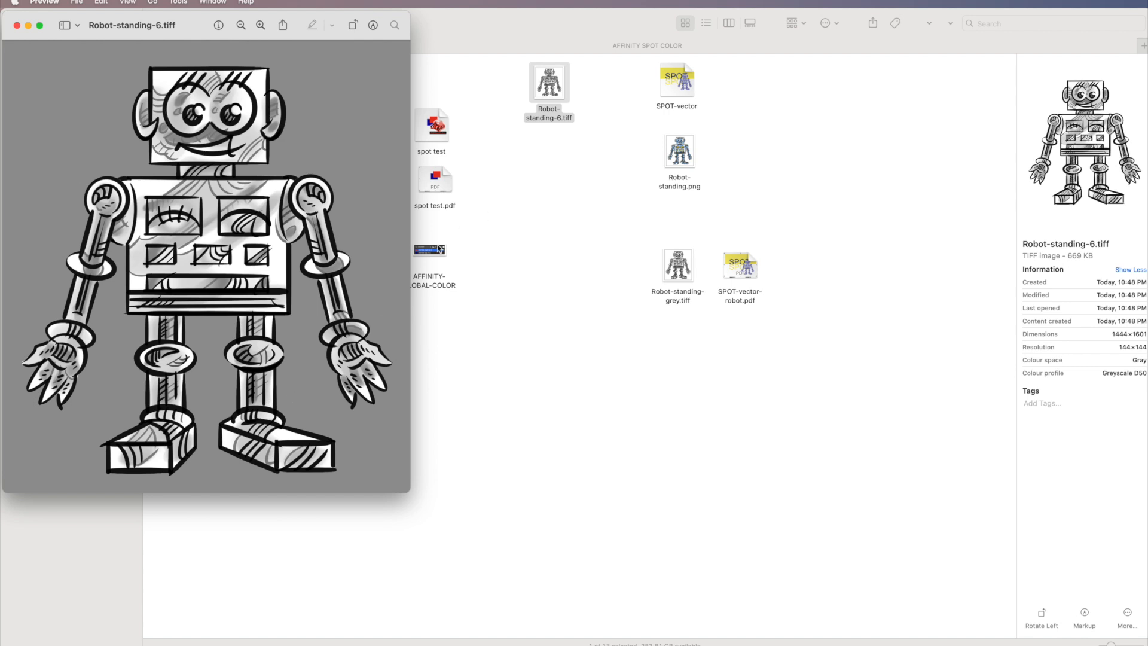
pyautogui.click(16, 26)
# Rename the exported robot TIFF, replacing the 6 in its file name with 8
pyautogui.click(559, 120)
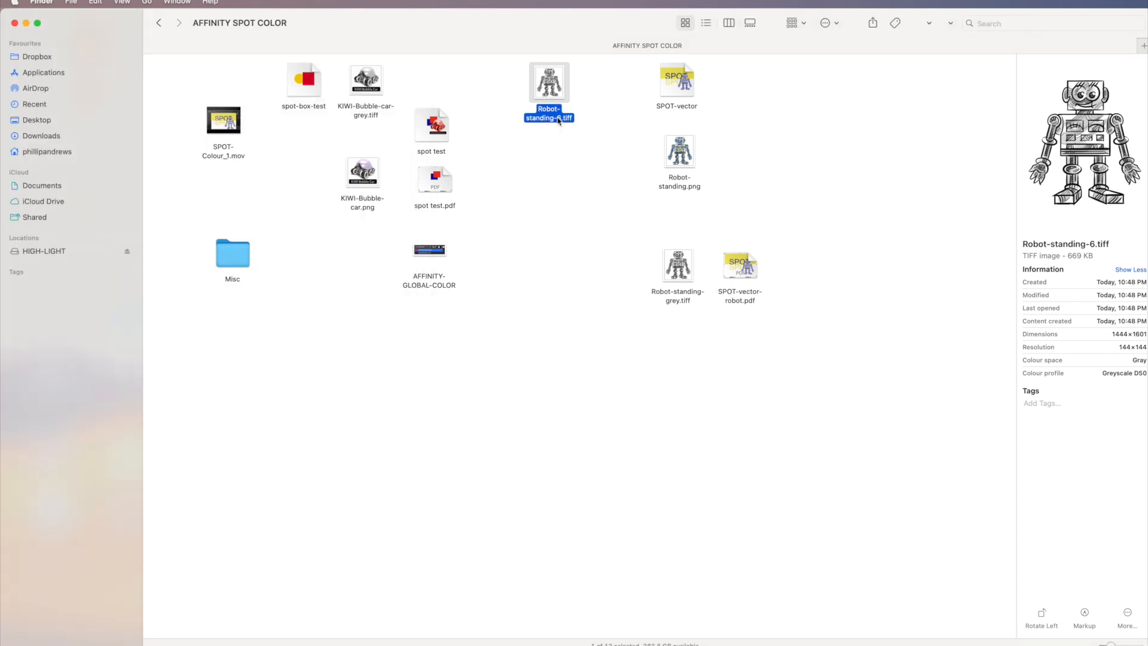
pyautogui.click(560, 119)
pyautogui.doubleClick(560, 117)
pyautogui.write('8')
pyautogui.click(531, 191)
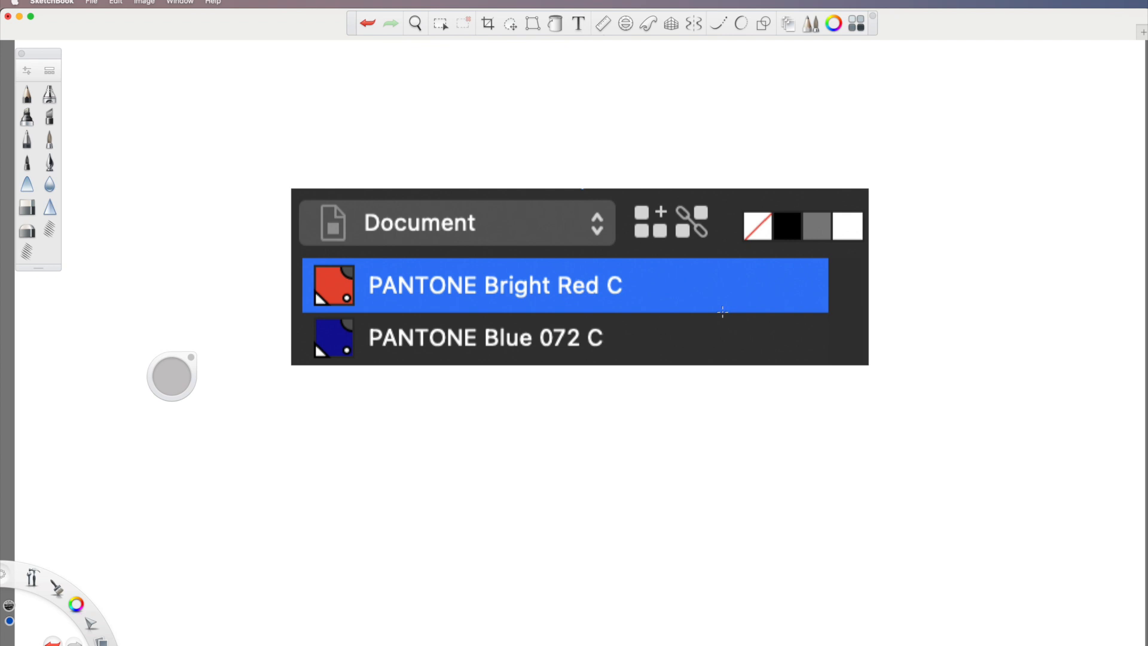
# In SketchBook, use the pencil to circle the two PANTONE swatches in the swatches screenshot
pyautogui.click(27, 91)
pyautogui.click(28, 93)
pyautogui.moveTo(326, 233)
pyautogui.mouseDown()
pyautogui.moveTo(297, 379)
pyautogui.moveTo(400, 232)
pyautogui.moveTo(328, 394)
pyautogui.moveTo(259, 284)
pyautogui.moveTo(277, 325)
pyautogui.mouseUp()
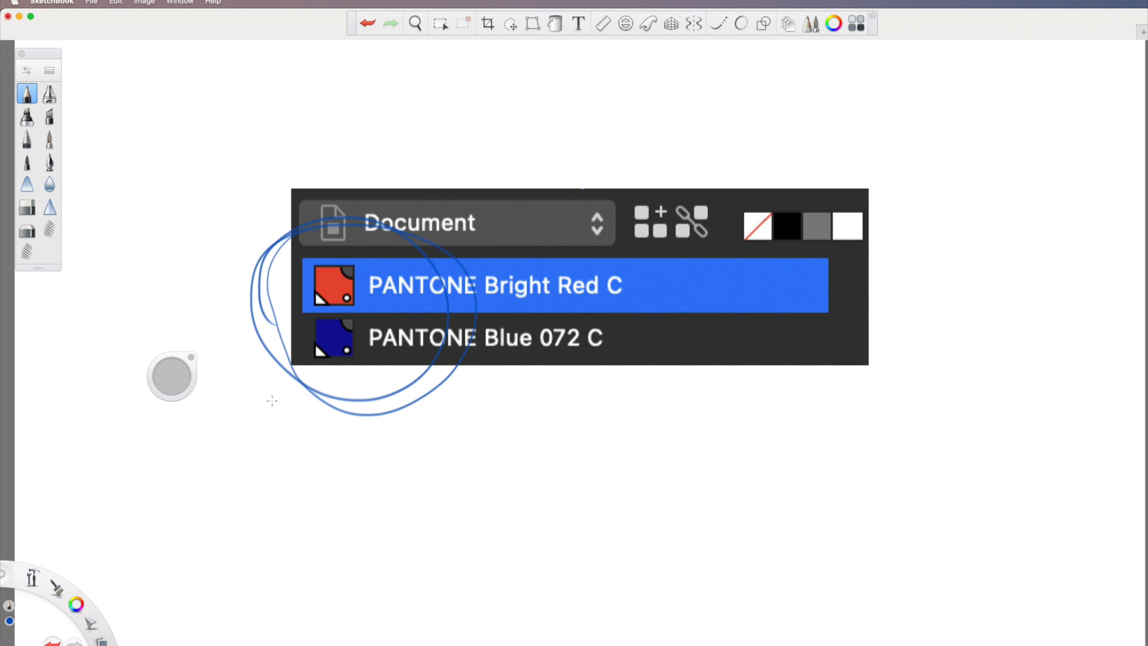
# Draw an arrow to the white corner triangle of the blue swatch and label it GLOBAL with an underline
pyautogui.moveTo(313, 358); pyautogui.dragTo(261, 438)
pyautogui.moveTo(302, 385)
pyautogui.mouseDown()
pyautogui.moveTo(277, 375)
pyautogui.moveTo(299, 392)
pyautogui.mouseUp()
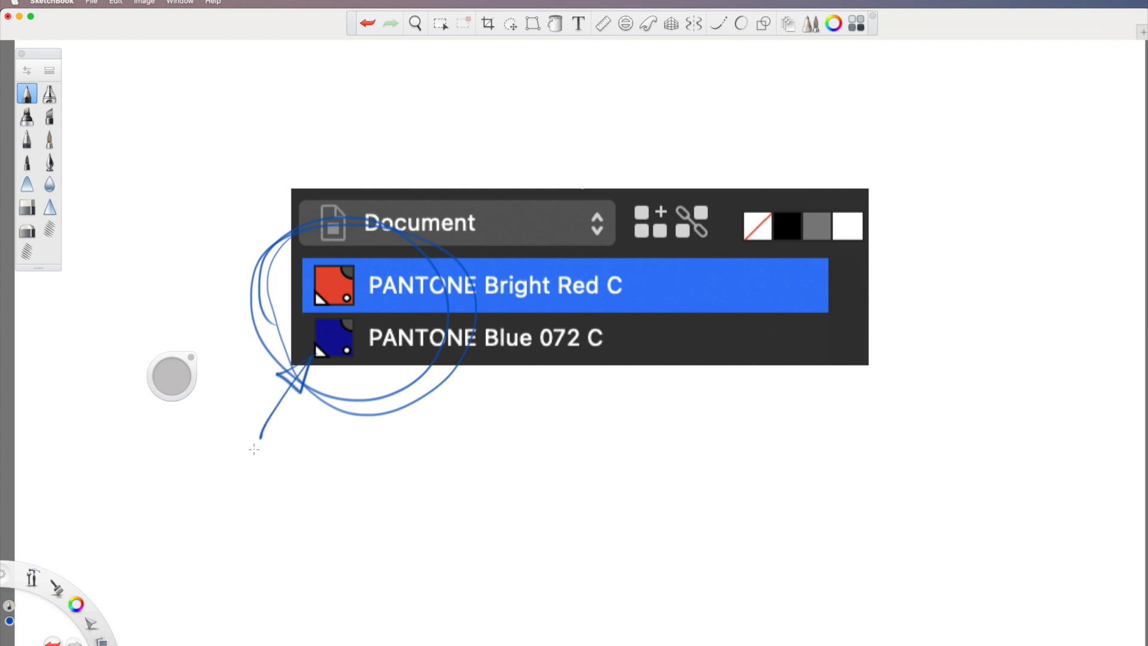
pyautogui.moveTo(247, 462)
pyautogui.mouseDown()
pyautogui.moveTo(244, 481)
pyautogui.moveTo(263, 493)
pyautogui.moveTo(273, 476)
pyautogui.moveTo(291, 494)
pyautogui.mouseUp()
pyautogui.moveTo(285, 478)
pyautogui.mouseDown()
pyautogui.moveTo(296, 477)
pyautogui.moveTo(295, 493)
pyautogui.moveTo(358, 462)
pyautogui.mouseUp()
pyautogui.moveTo(257, 543); pyautogui.dragTo(446, 470)
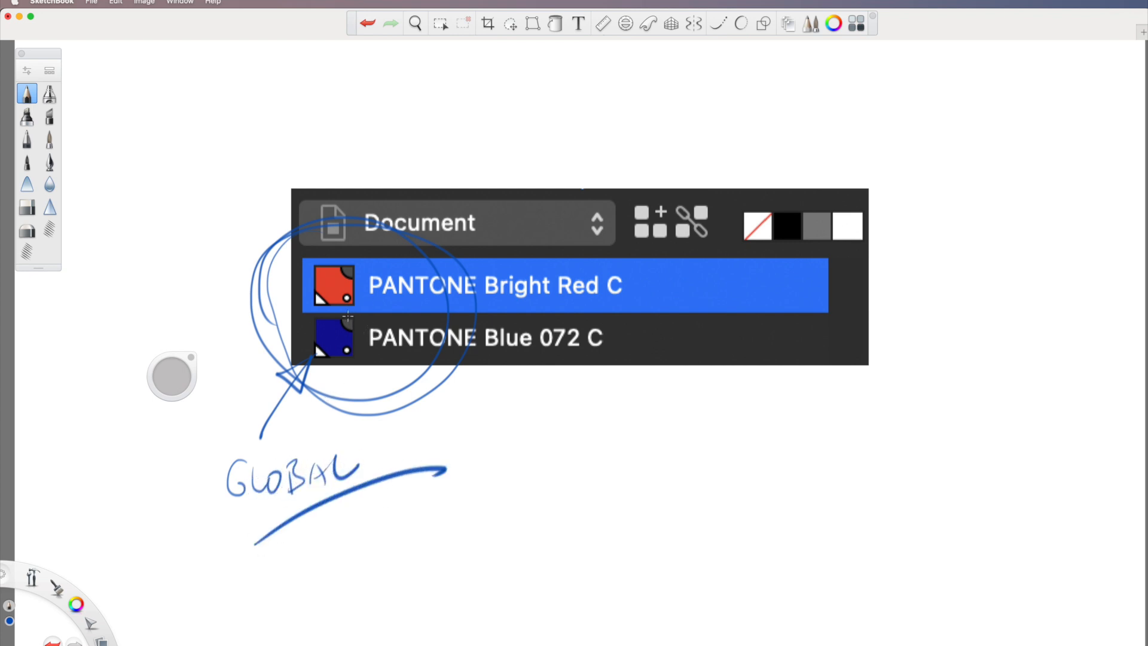
# Circle the blue swatch's upper corner mark, draw a leader line from it, and label it OVERPRINT with an underline
pyautogui.moveTo(347, 315)
pyautogui.mouseDown()
pyautogui.moveTo(360, 358)
pyautogui.moveTo(357, 334)
pyautogui.moveTo(376, 358)
pyautogui.moveTo(568, 478)
pyautogui.mouseUp()
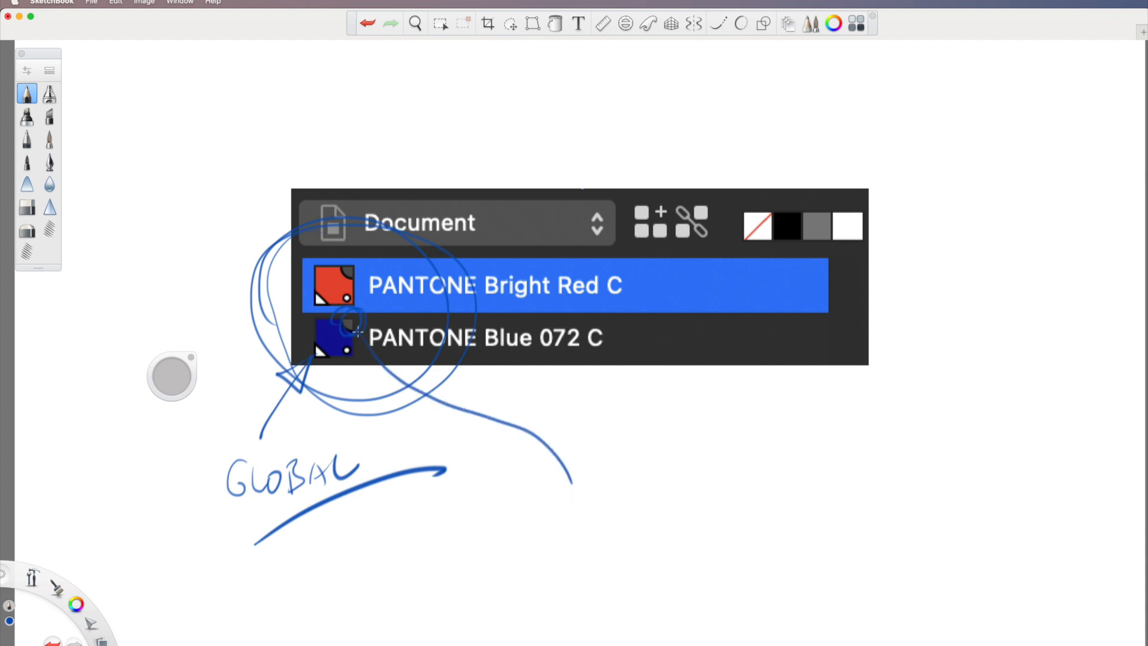
pyautogui.moveTo(534, 504)
pyautogui.mouseDown()
pyautogui.moveTo(527, 533)
pyautogui.moveTo(527, 515)
pyautogui.moveTo(568, 510)
pyautogui.moveTo(592, 534)
pyautogui.mouseUp()
pyautogui.moveTo(596, 507); pyautogui.dragTo(628, 532)
pyautogui.moveTo(631, 506); pyautogui.dragTo(658, 533)
pyautogui.moveTo(654, 504); pyautogui.dragTo(677, 531)
pyautogui.moveTo(692, 501)
pyautogui.mouseDown()
pyautogui.moveTo(690, 526)
pyautogui.moveTo(723, 518)
pyautogui.moveTo(732, 493)
pyautogui.mouseUp()
pyautogui.moveTo(745, 496)
pyautogui.mouseDown()
pyautogui.moveTo(744, 522)
pyautogui.moveTo(764, 475)
pyautogui.mouseUp()
pyautogui.moveTo(618, 573); pyautogui.dragTo(710, 545)
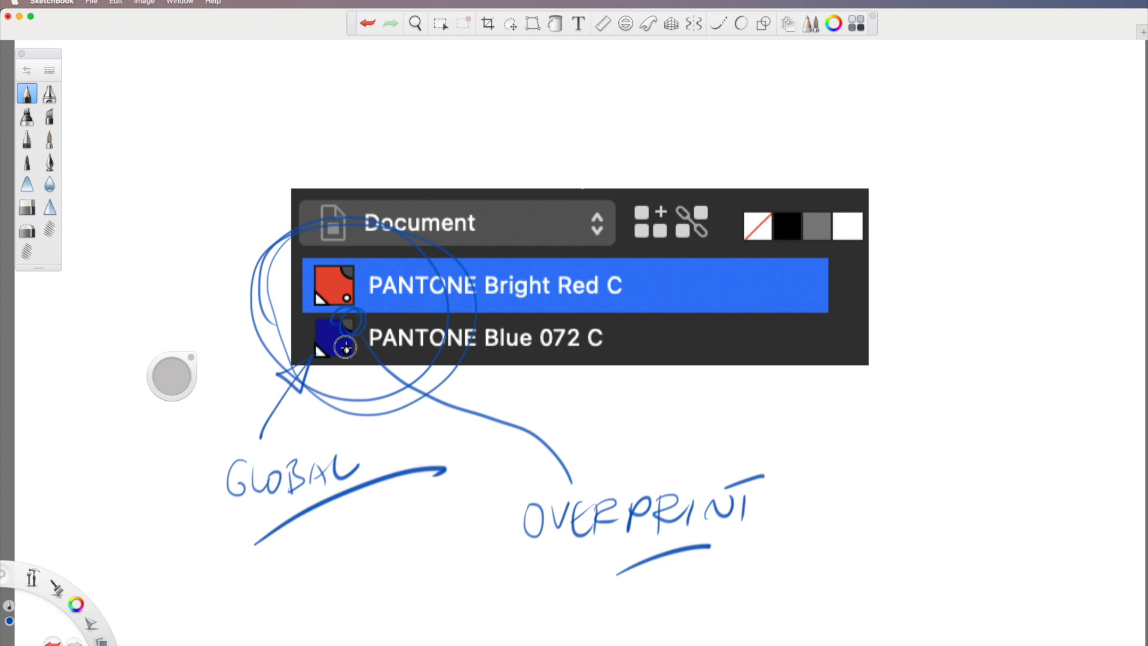
# Draw a leader line from the dot on the blue swatch and label it SPOT with an underline
pyautogui.moveTo(348, 350)
pyautogui.mouseDown()
pyautogui.moveTo(509, 436)
pyautogui.moveTo(671, 423)
pyautogui.moveTo(893, 471)
pyautogui.moveTo(910, 465)
pyautogui.moveTo(902, 492)
pyautogui.mouseUp()
pyautogui.moveTo(910, 469)
pyautogui.mouseDown()
pyautogui.moveTo(945, 452)
pyautogui.moveTo(967, 479)
pyautogui.moveTo(992, 443)
pyautogui.mouseUp()
pyautogui.moveTo(889, 513); pyautogui.dragTo(962, 487)
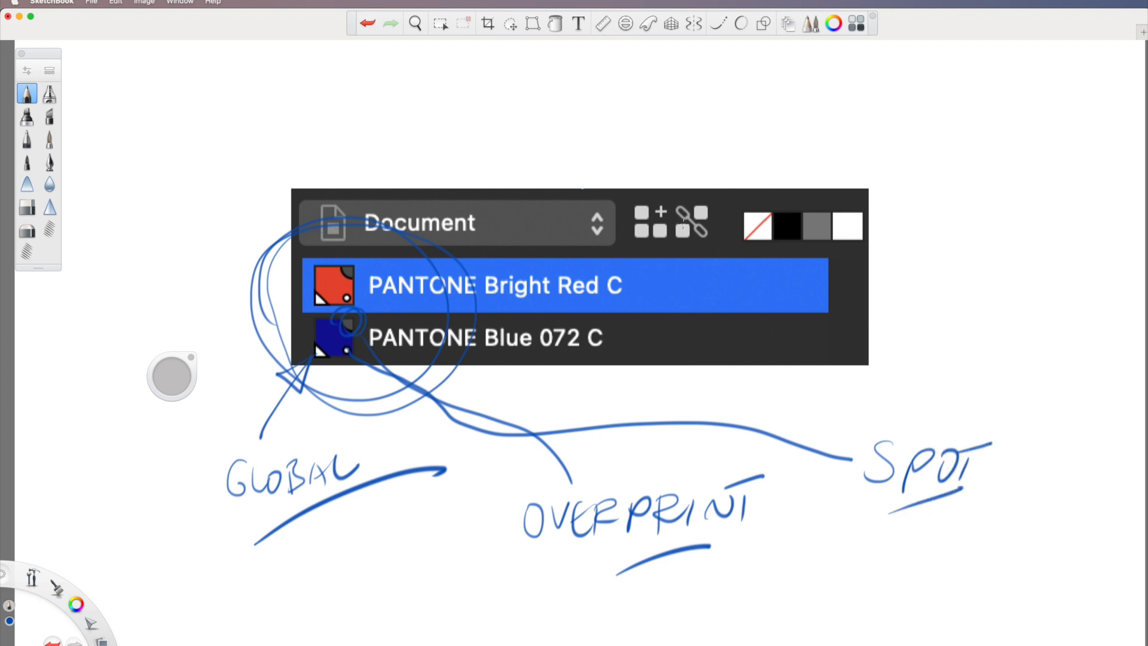
# Circle the linked-swatches icon and label it GLOBAL, and label the add-swatch icon beside it COLOR with leader lines
pyautogui.moveTo(687, 185)
pyautogui.mouseDown()
pyautogui.moveTo(724, 215)
pyautogui.moveTo(772, 146)
pyautogui.moveTo(801, 128)
pyautogui.moveTo(803, 163)
pyautogui.moveTo(842, 147)
pyautogui.moveTo(854, 167)
pyautogui.moveTo(872, 134)
pyautogui.moveTo(882, 161)
pyautogui.mouseUp()
pyautogui.moveTo(883, 163)
pyautogui.mouseDown()
pyautogui.moveTo(900, 138)
pyautogui.moveTo(904, 163)
pyautogui.mouseUp()
pyautogui.moveTo(920, 135)
pyautogui.mouseDown()
pyautogui.moveTo(913, 162)
pyautogui.moveTo(928, 161)
pyautogui.mouseUp()
pyautogui.moveTo(639, 187)
pyautogui.mouseDown()
pyautogui.moveTo(657, 120)
pyautogui.moveTo(640, 106)
pyautogui.moveTo(694, 85)
pyautogui.moveTo(746, 103)
pyautogui.mouseUp()
pyautogui.moveTo(747, 71); pyautogui.dragTo(771, 90)
pyautogui.moveTo(707, 135); pyautogui.dragTo(728, 127)
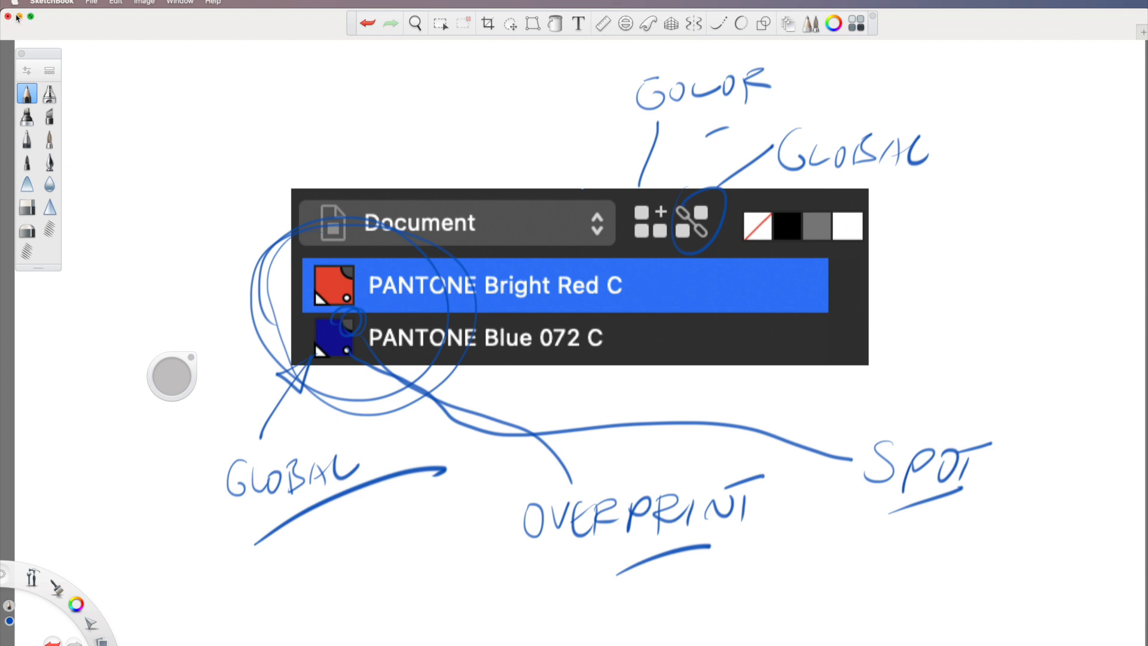
# Switch to Affinity and start a new A4 document setup with the RGB/8 colour format
pyautogui.click(20, 17)
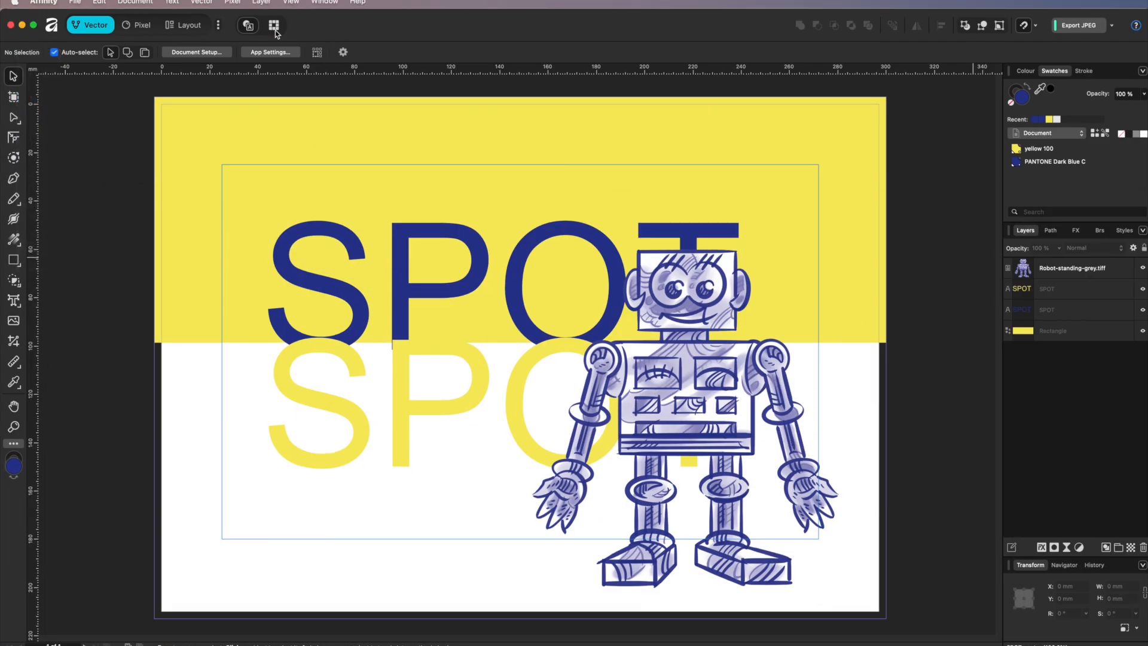
pyautogui.click(75, 4)
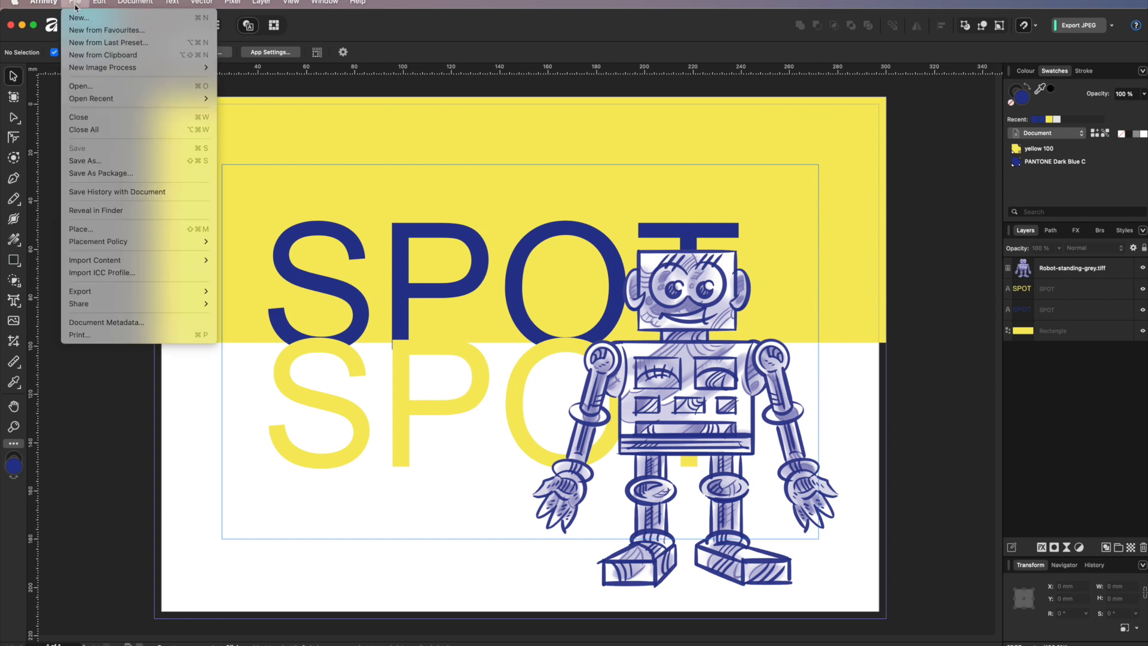
pyautogui.click(77, 13)
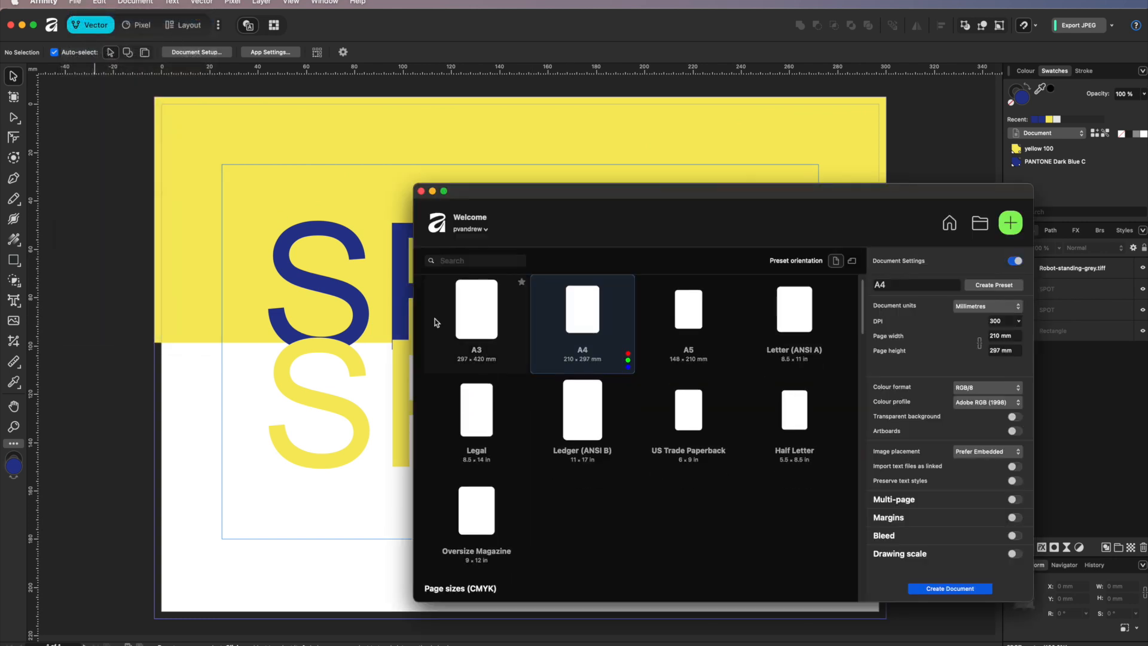
pyautogui.moveTo(592, 193)
pyautogui.mouseDown()
pyautogui.moveTo(304, 114)
pyautogui.moveTo(434, 137)
pyautogui.mouseUp()
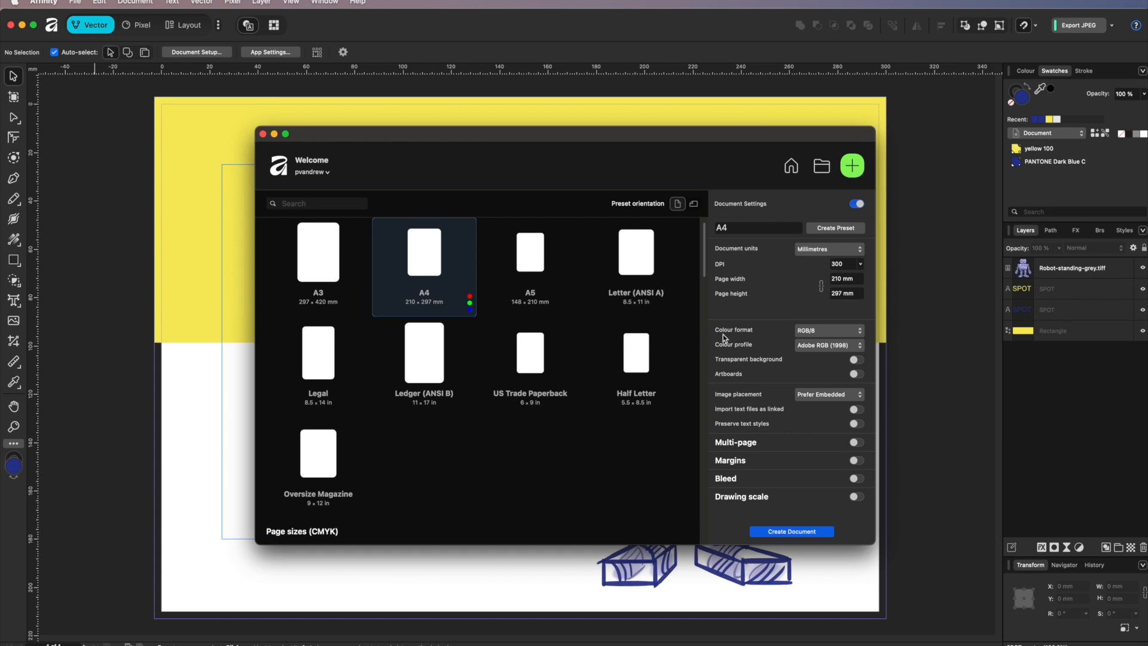
pyautogui.click(856, 333)
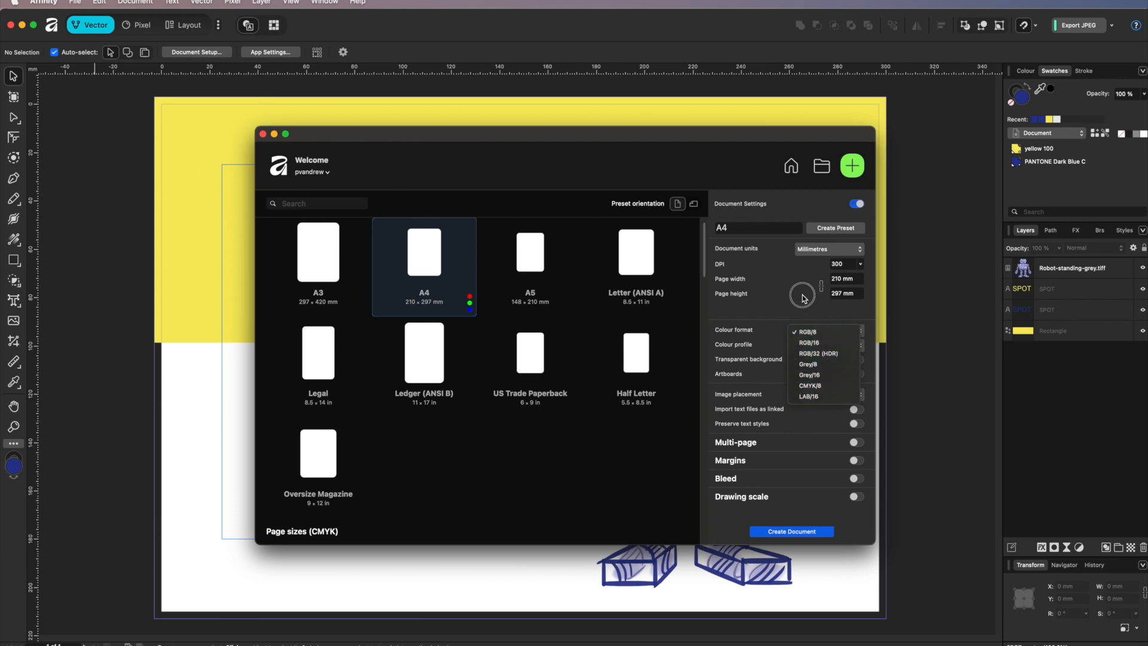
pyautogui.click(808, 326)
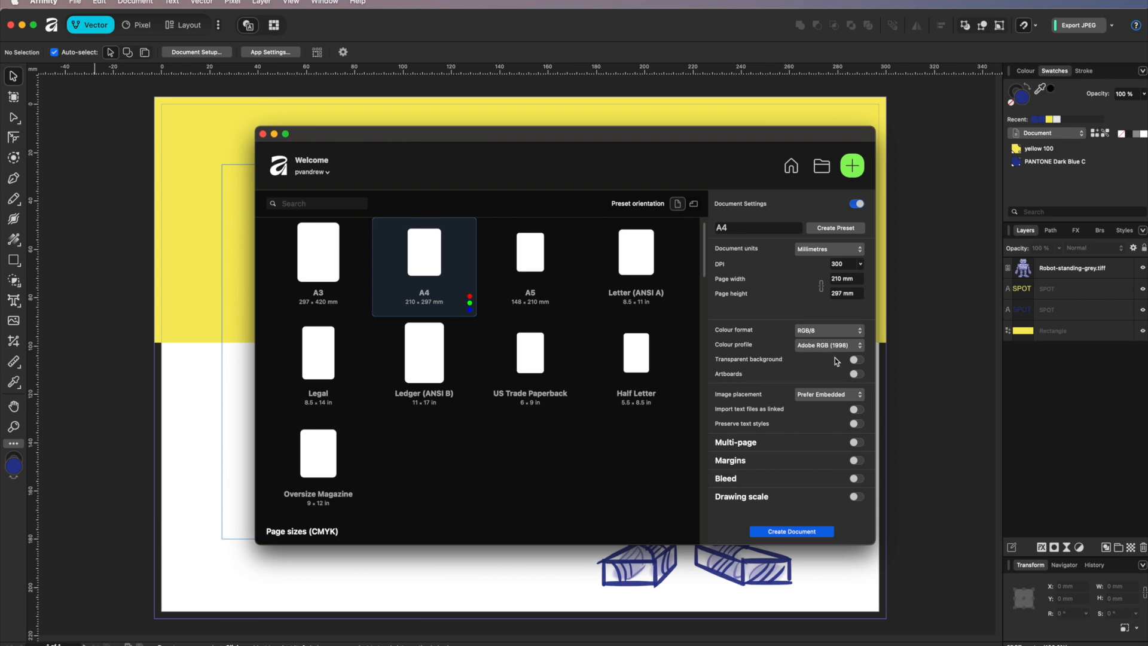
# Set image placement to Prefer Linked and enable 20 mm margins for the new document
pyautogui.click(838, 396)
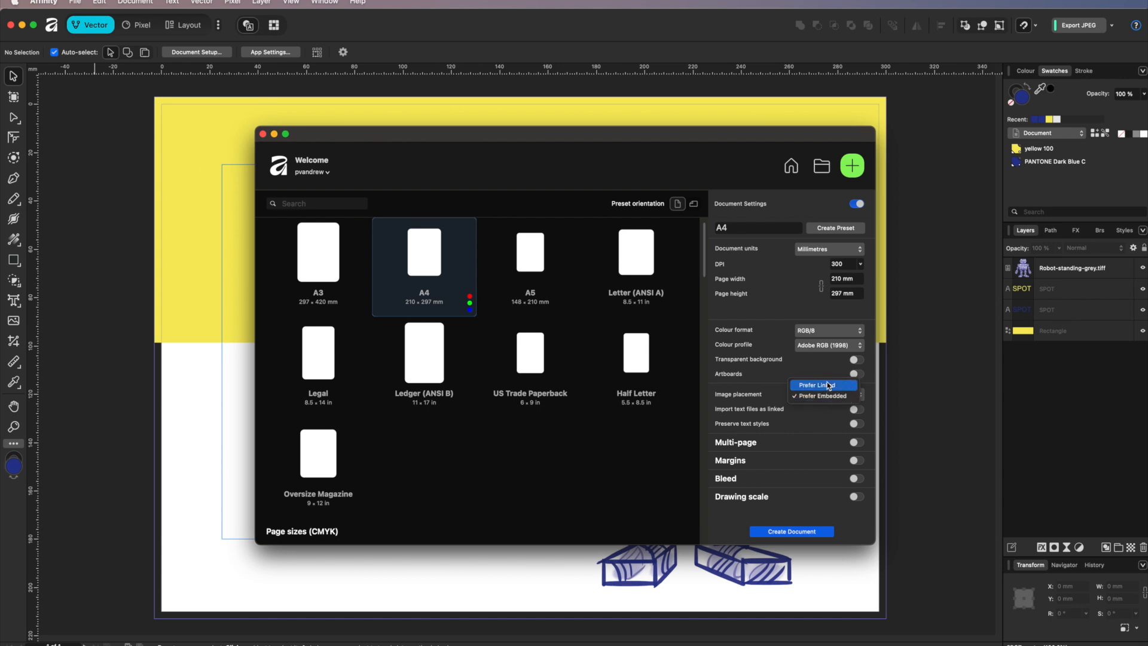
pyautogui.click(827, 385)
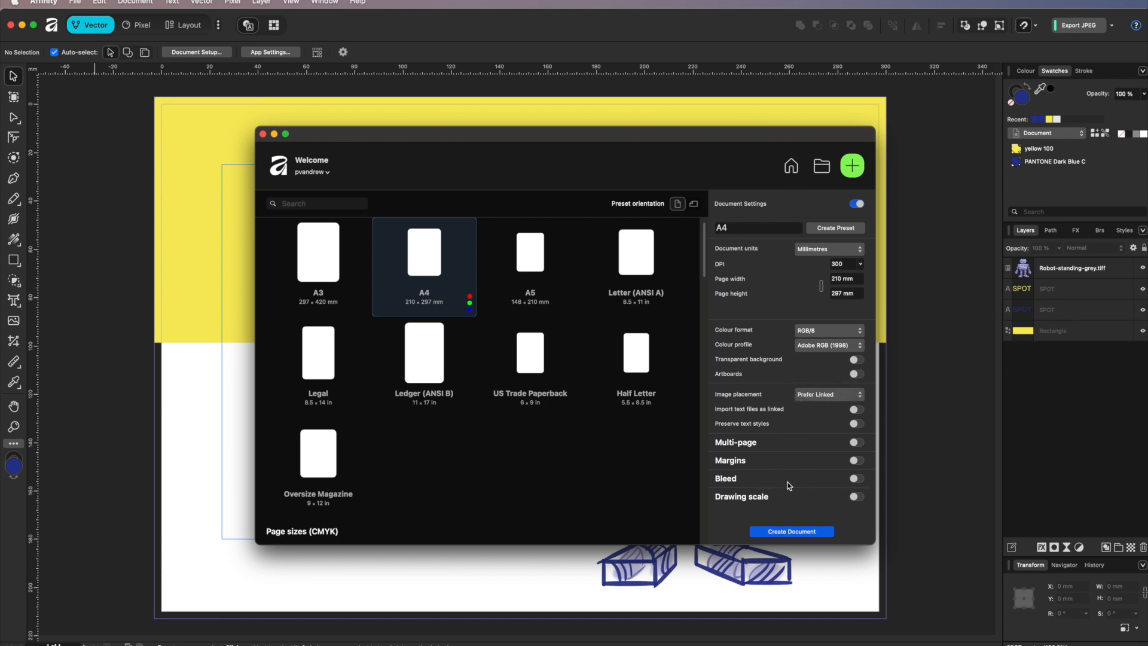
pyautogui.click(857, 461)
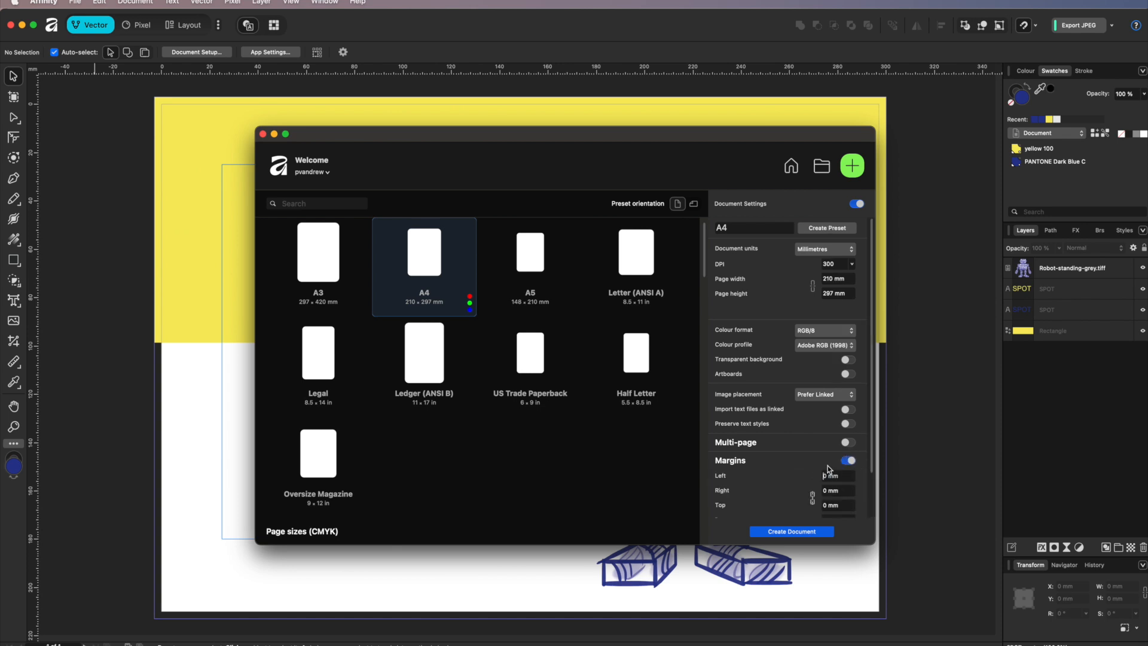
pyautogui.write('2')
# Enable the bleed, enter 3 mm for it, and create the new document
pyautogui.moveTo(871, 469); pyautogui.dragTo(872, 512)
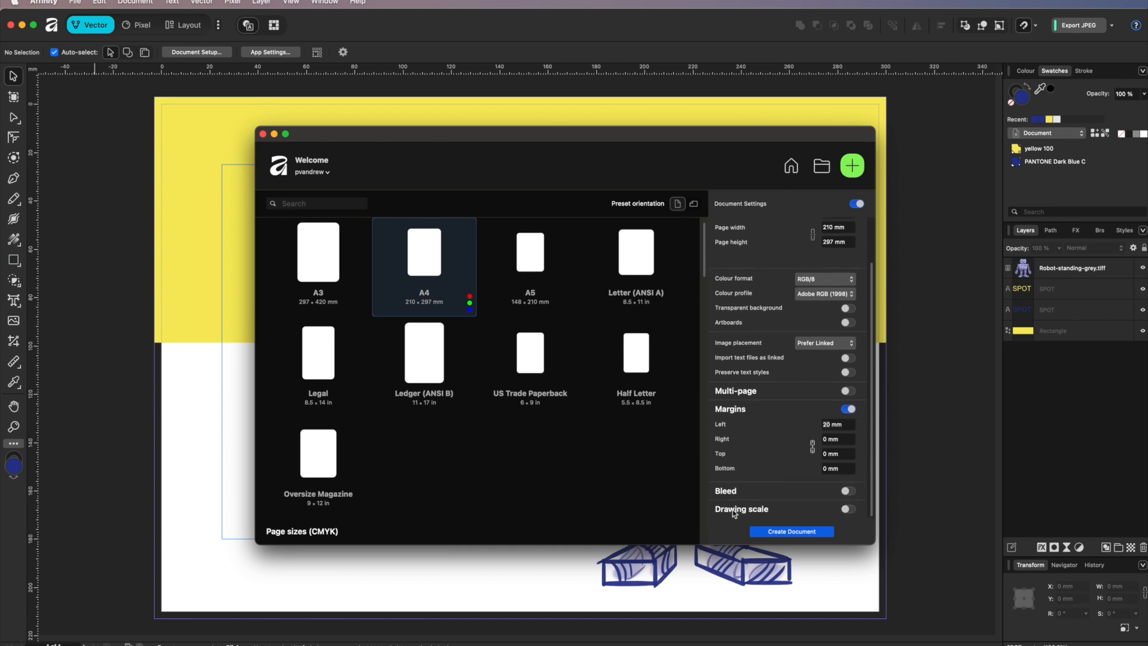
pyautogui.click(847, 491)
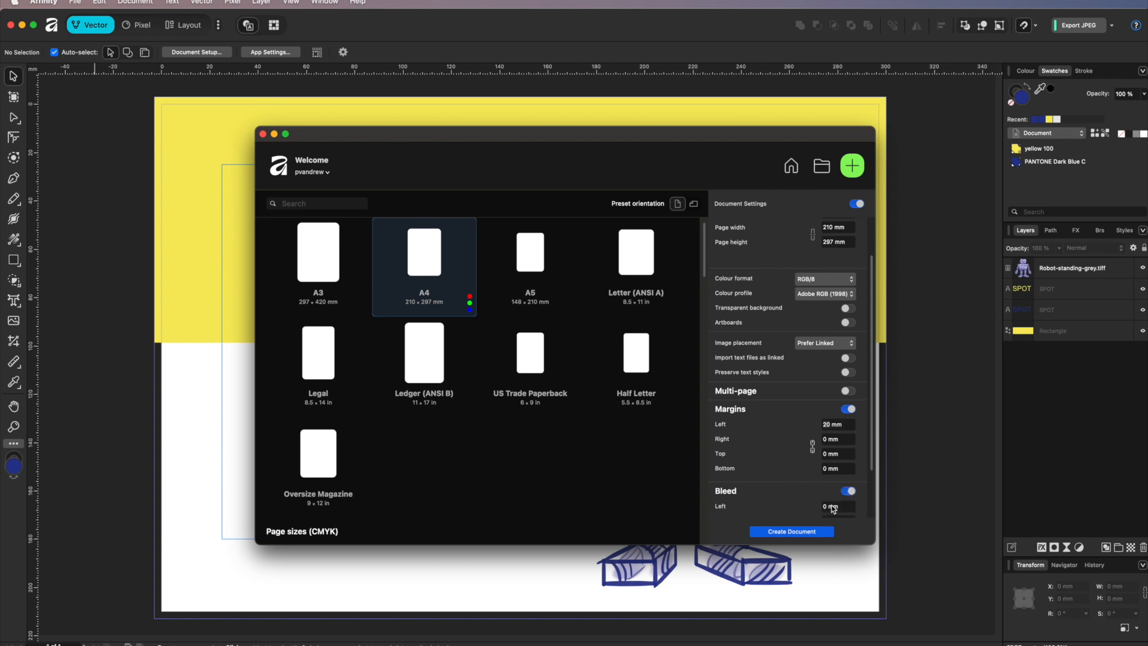
pyautogui.scroll(-3, 874, 470)
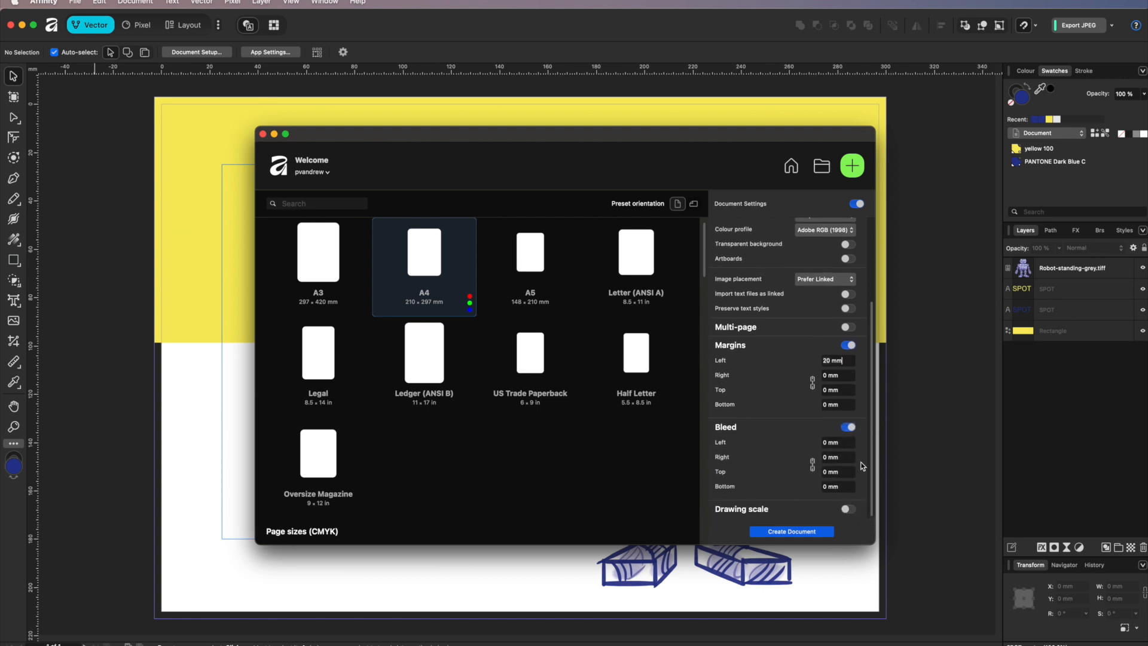
pyautogui.click(822, 441)
pyautogui.write('3')
pyautogui.click(804, 531)
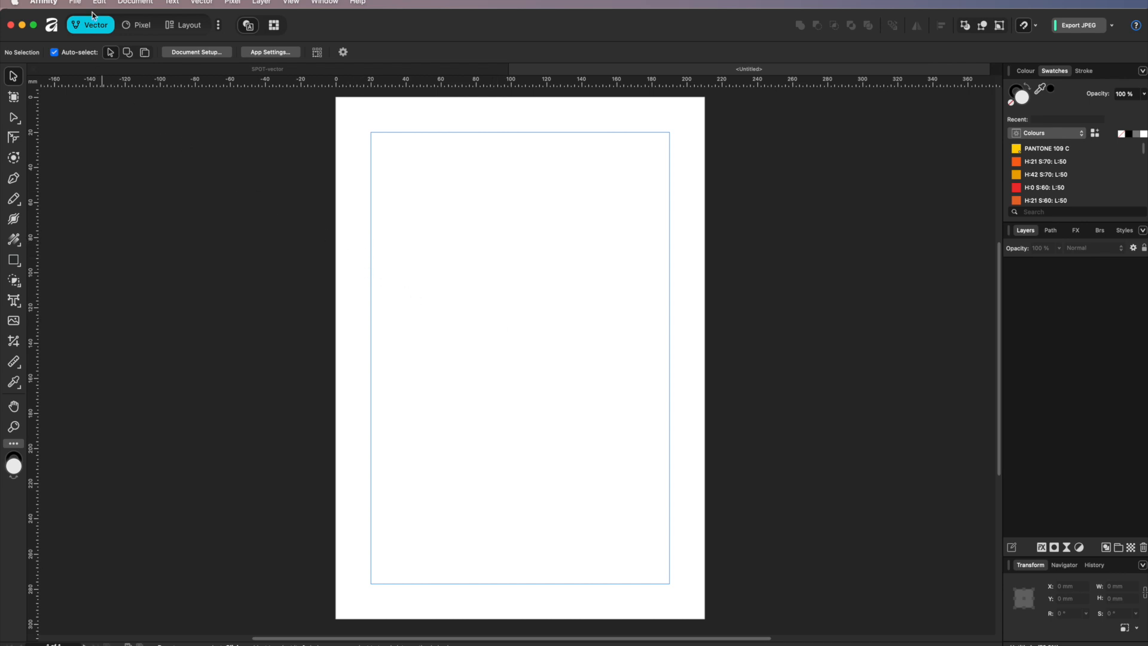
# Change the page orientation to landscape in the document setup
pyautogui.click(138, 3)
pyautogui.moveTo(146, 32)
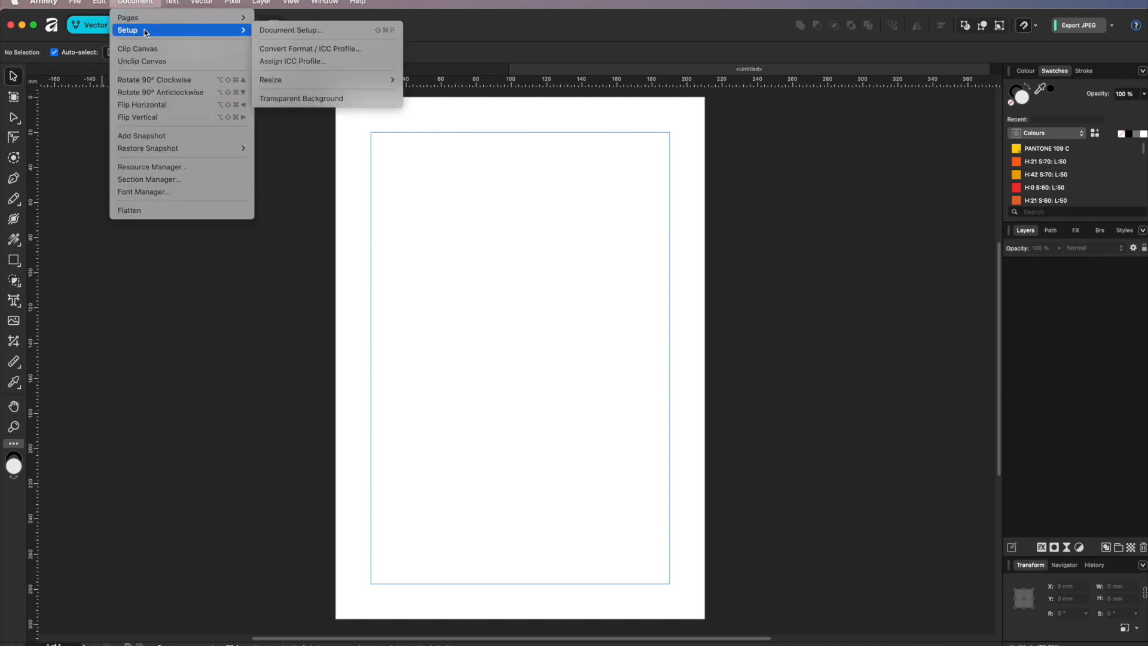
pyautogui.click(294, 31)
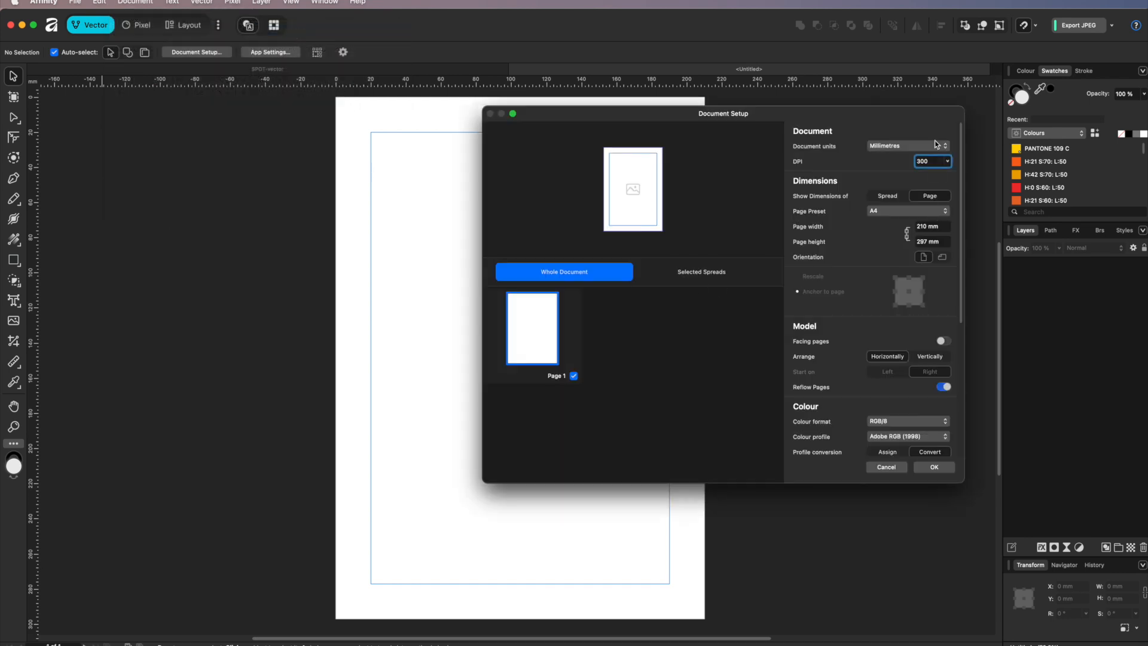
pyautogui.click(944, 257)
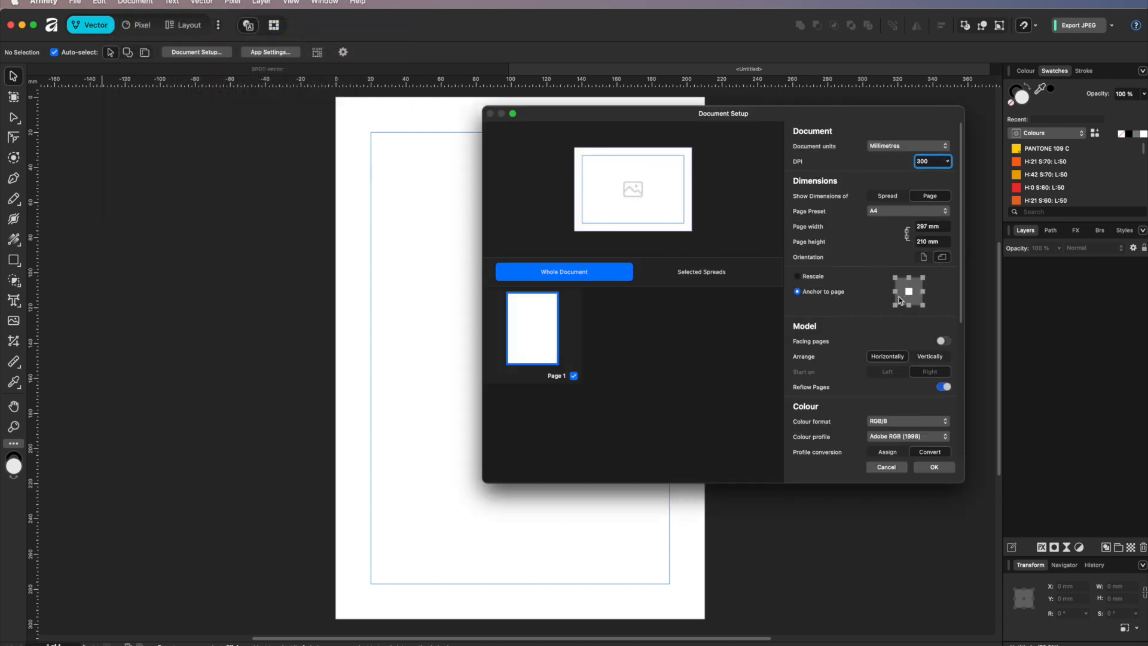
# Enable a linked 3 mm bleed on all sides and apply the document setup
pyautogui.moveTo(960, 317); pyautogui.dragTo(969, 470)
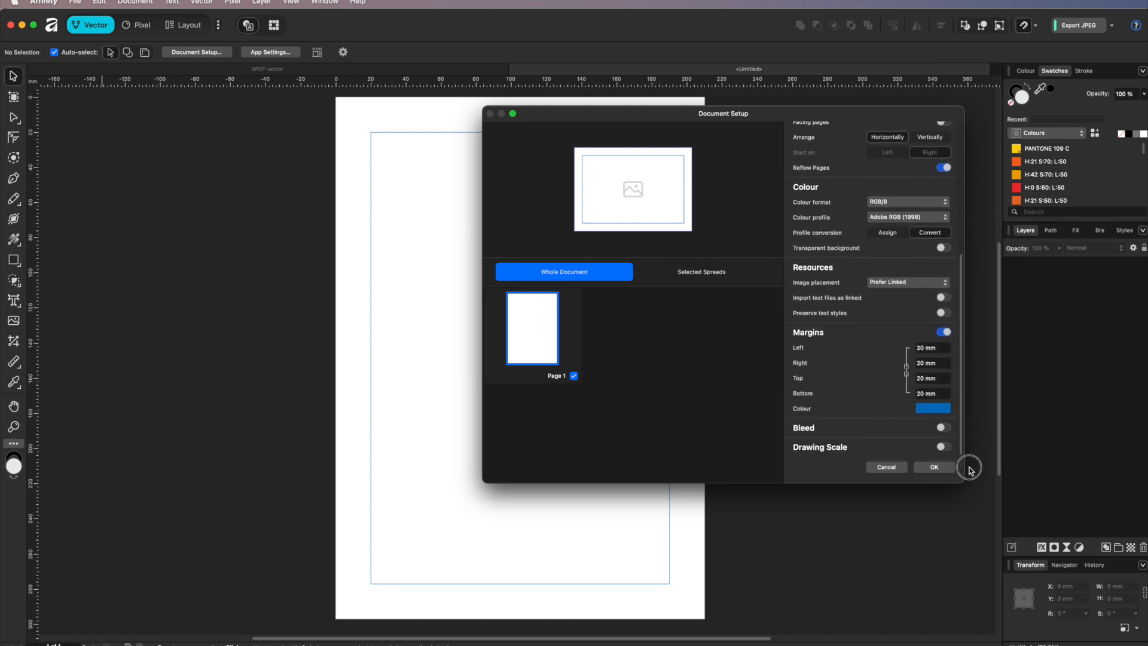
pyautogui.click(943, 427)
pyautogui.click(925, 443)
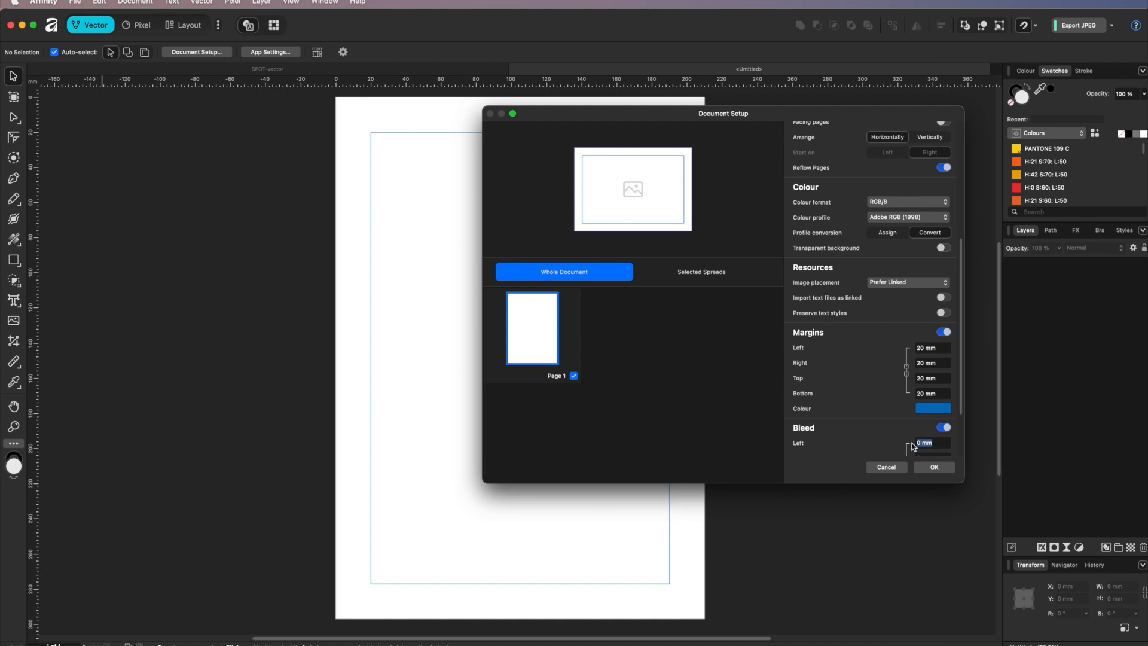
pyautogui.write('3')
pyautogui.scroll(-3, 960, 412)
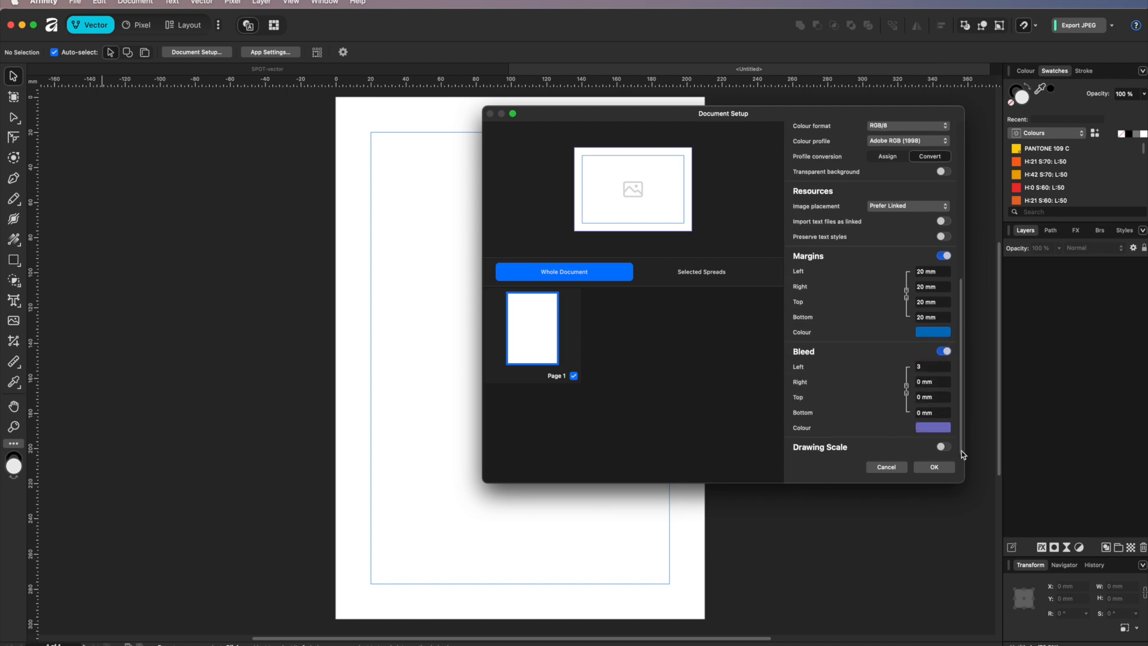
pyautogui.click(943, 414)
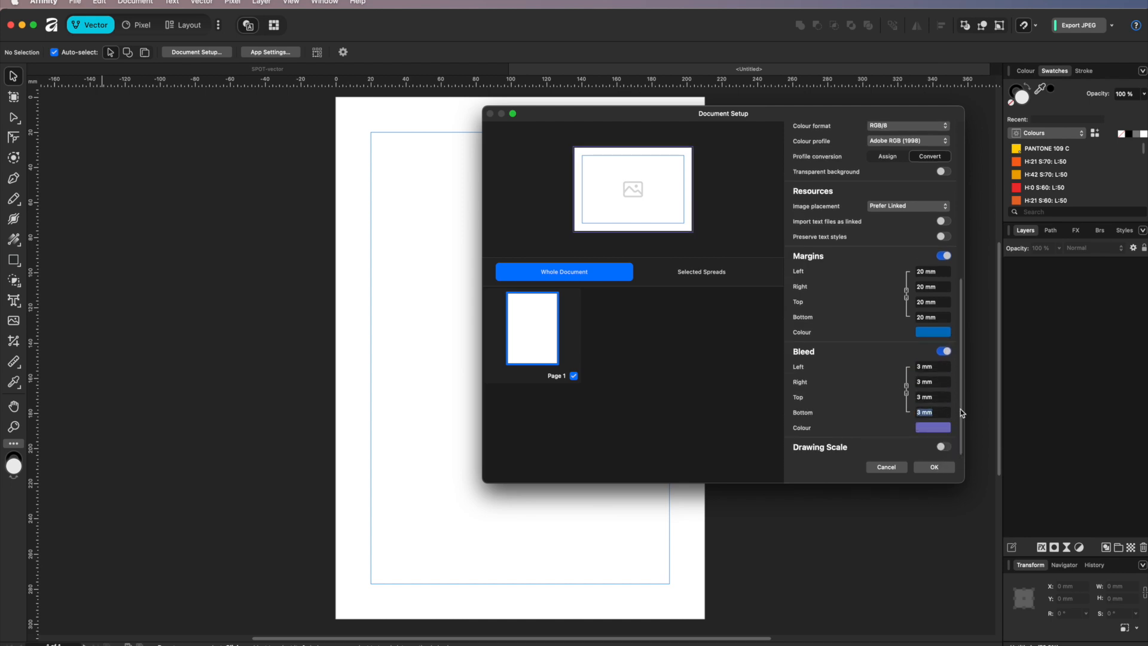
pyautogui.click(935, 467)
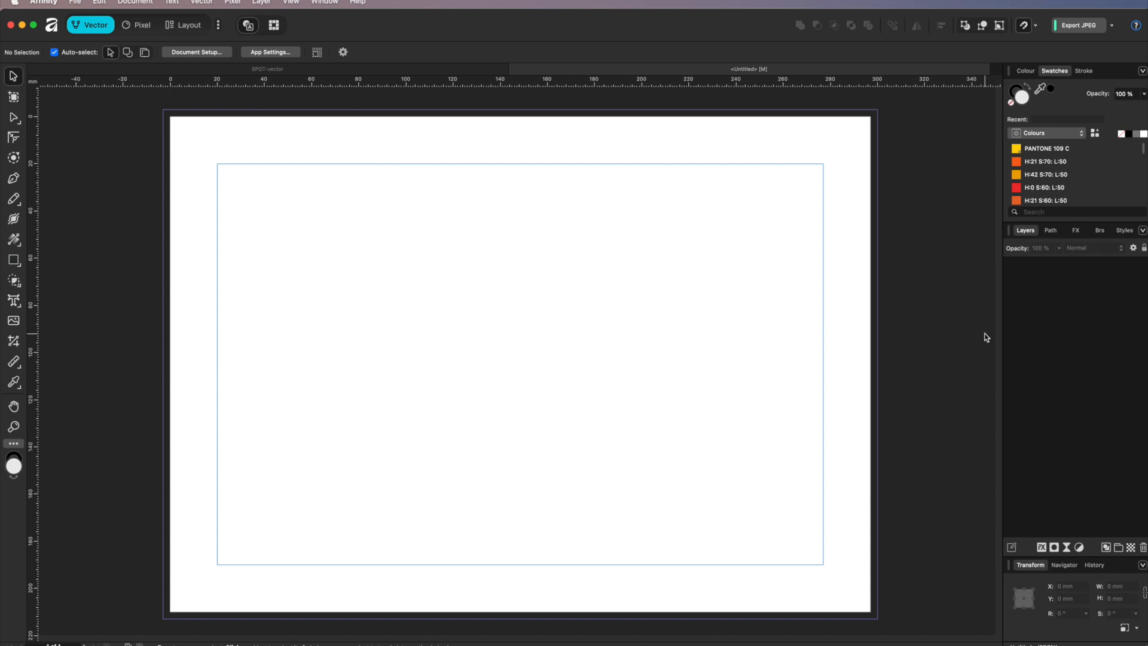
# Draw a rectangle from the page's upper bleed corner across the full bleed width, sized about 303 mm wide and 111.5 mm high
pyautogui.hscroll(-1, 959, 168)
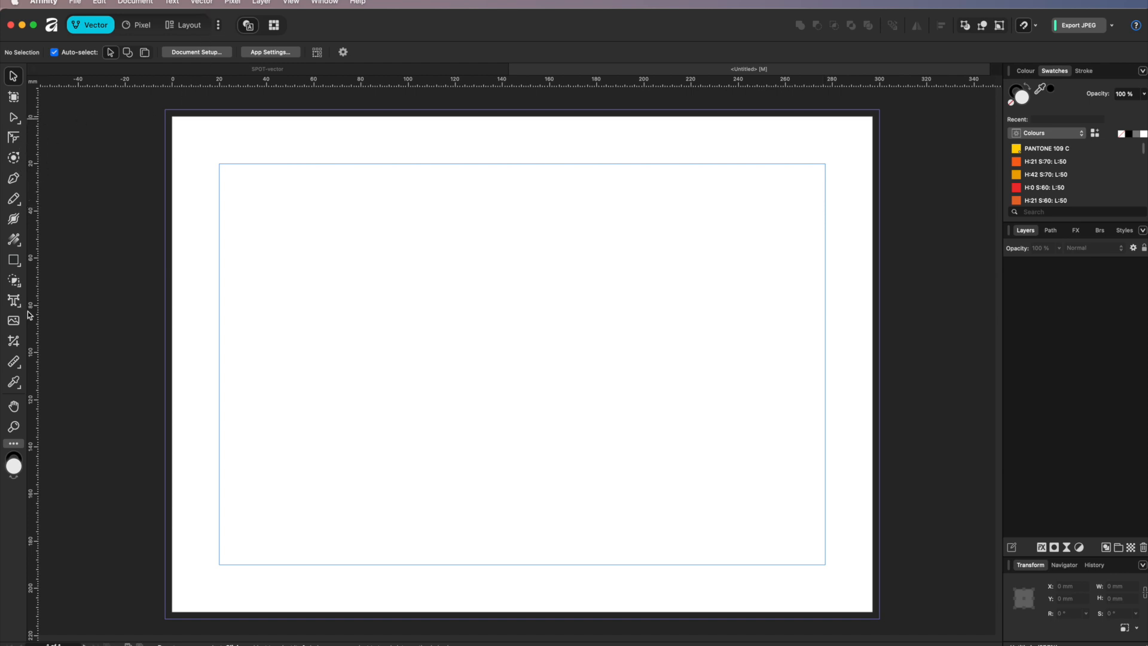
pyautogui.click(18, 265)
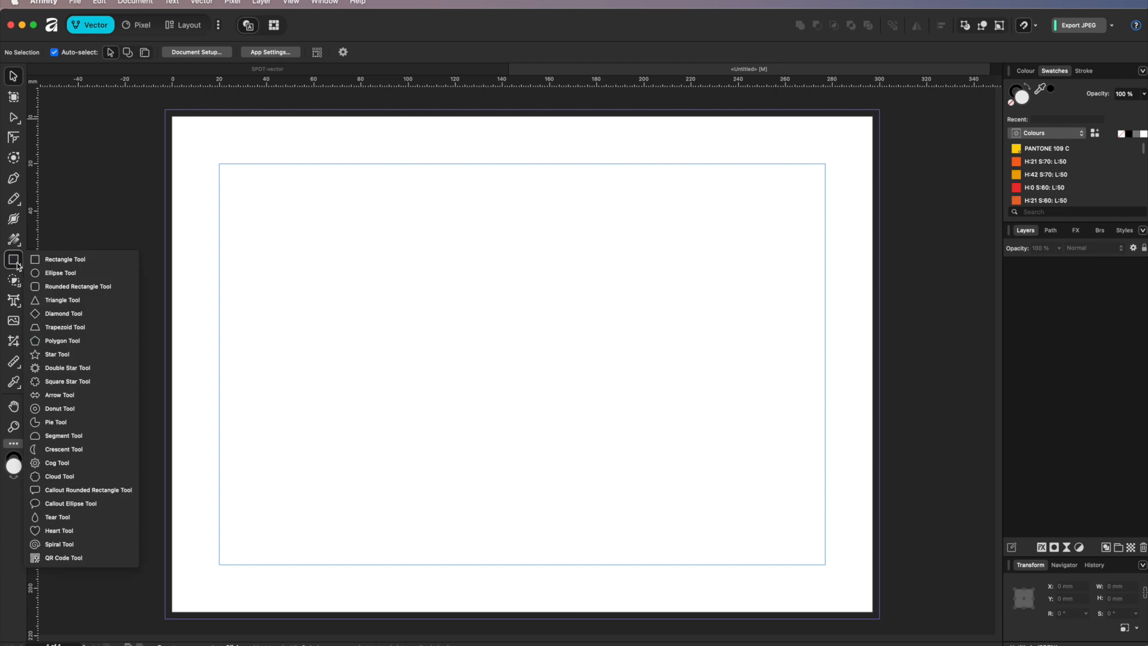
pyautogui.click(55, 260)
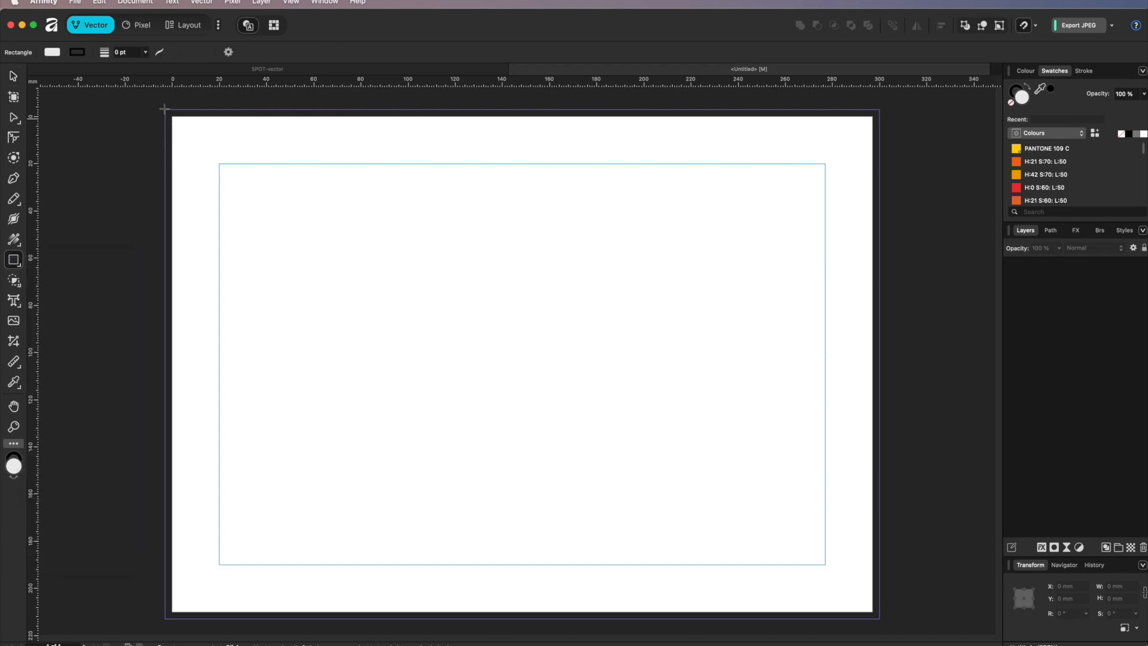
pyautogui.moveTo(165, 109); pyautogui.dragTo(878, 399)
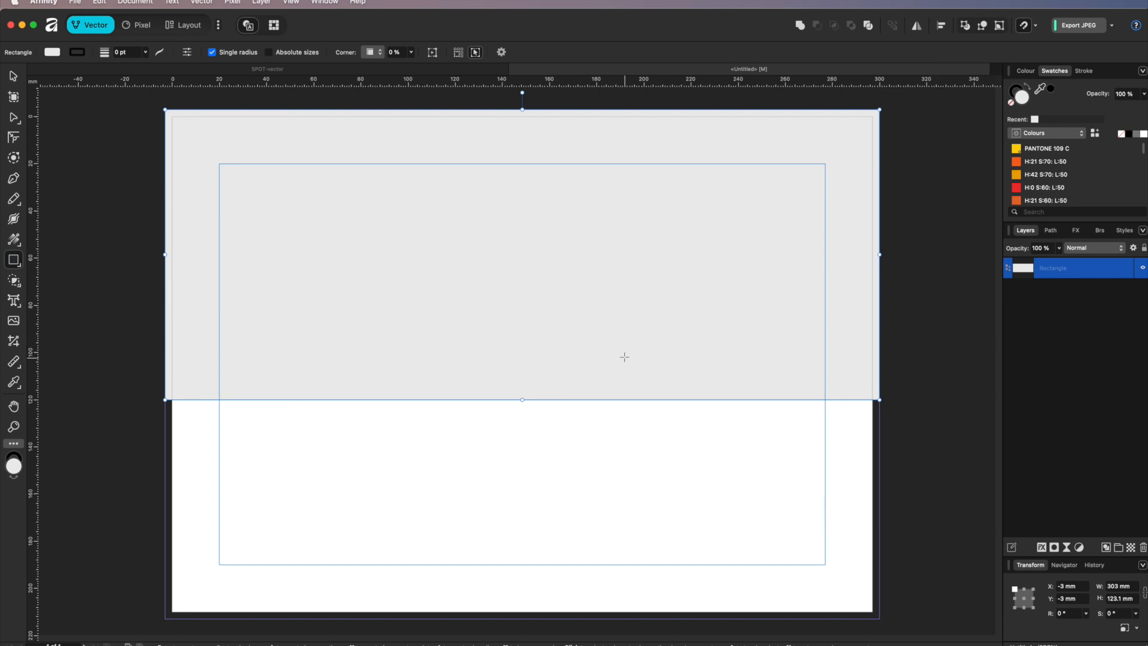
pyautogui.click(13, 78)
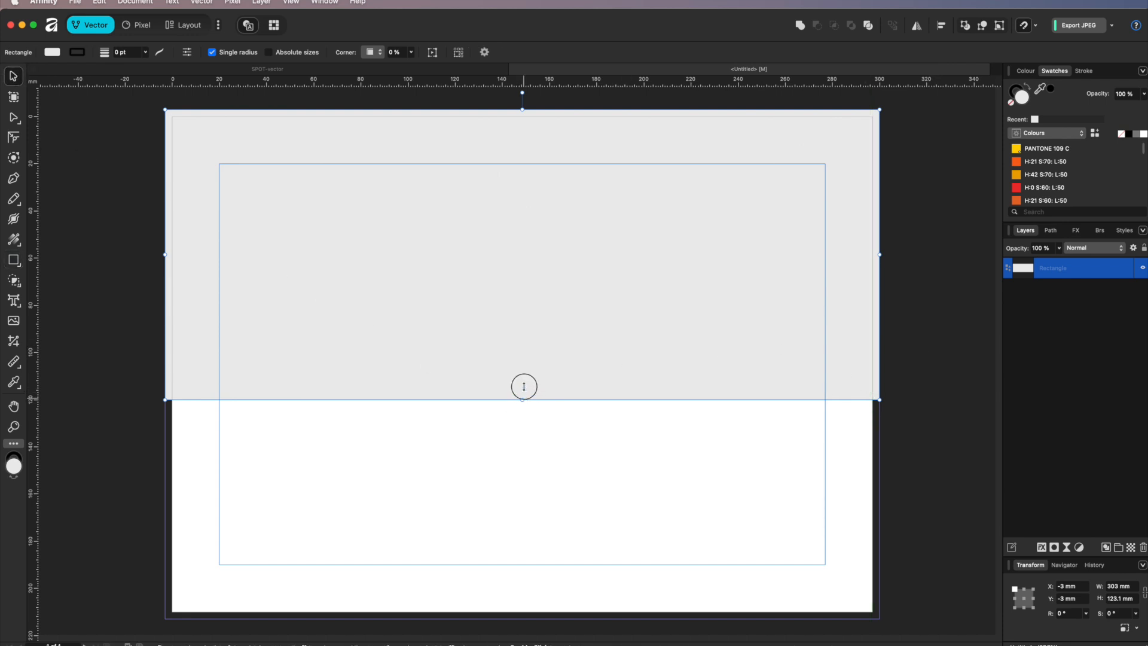
pyautogui.moveTo(523, 386); pyautogui.dragTo(529, 366)
pyautogui.moveTo(529, 371); pyautogui.dragTo(528, 370)
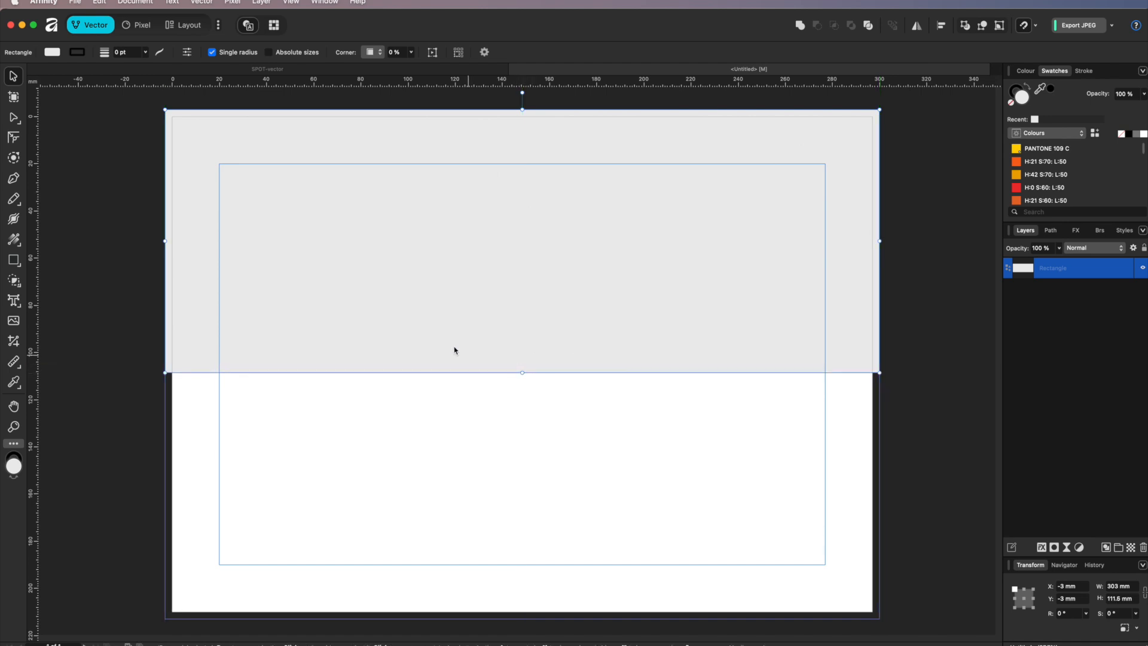
# Try rounding the rectangle's upper-left corner with the Corner tool, and undo the rounding
pyautogui.click(14, 138)
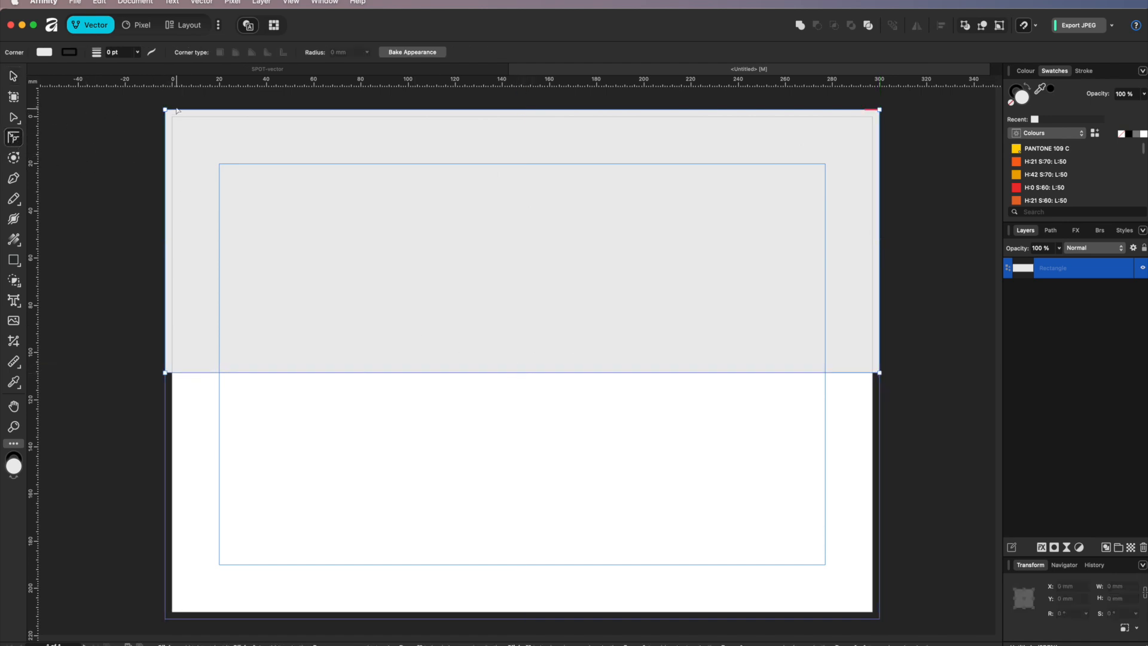
pyautogui.moveTo(167, 113); pyautogui.dragTo(246, 217)
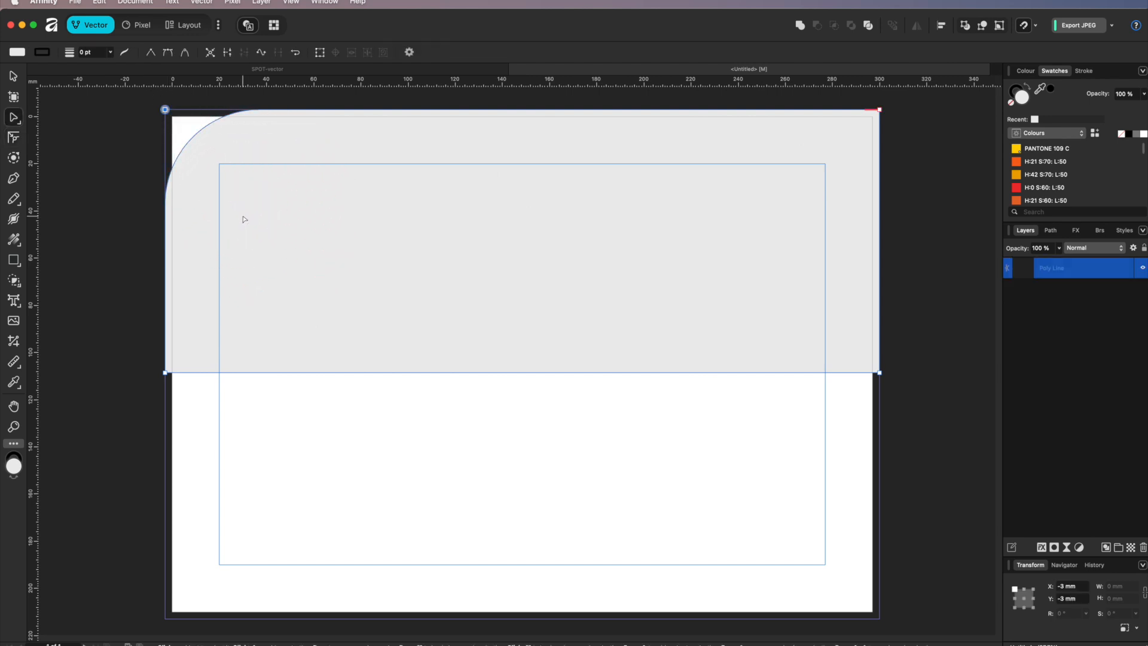
pyautogui.press('super+z')
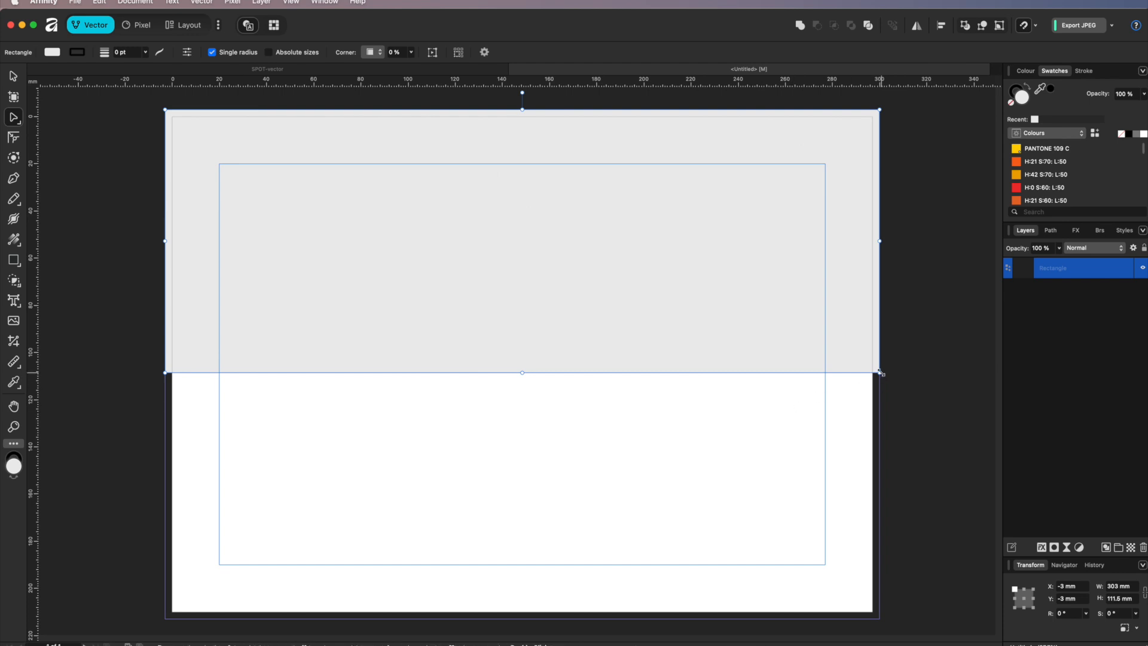
# Extend the rectangle's height to about 115.4 mm and round its lower-right corner with the Corner tool
pyautogui.moveTo(880, 372)
pyautogui.mouseDown()
pyautogui.moveTo(845, 353)
pyautogui.moveTo(879, 381)
pyautogui.mouseUp()
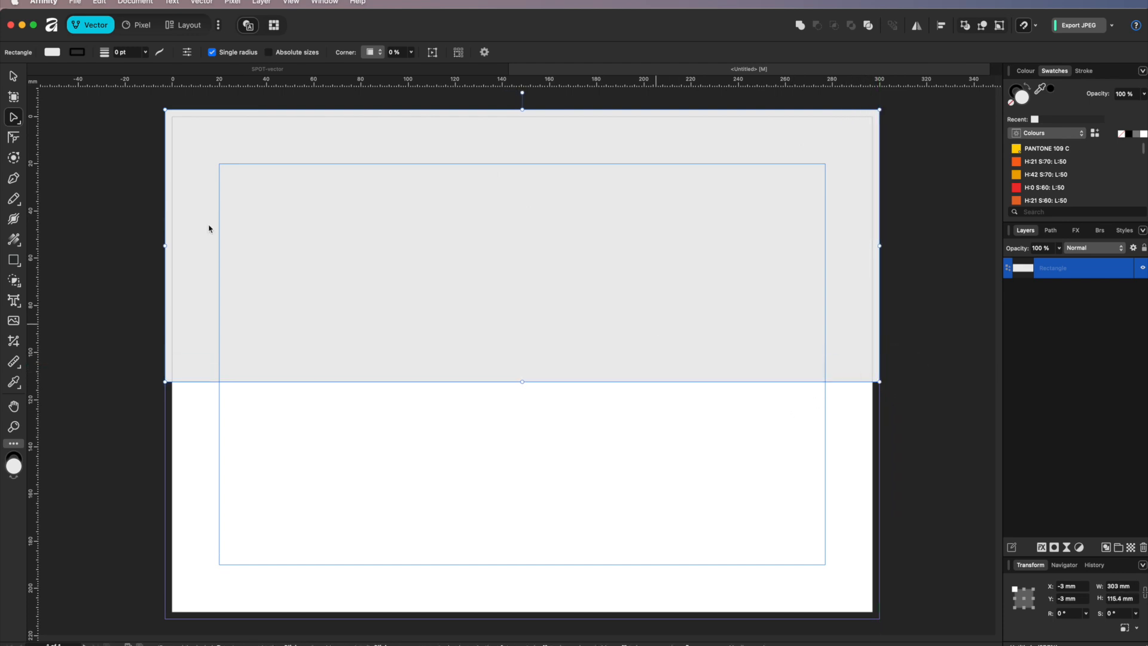
pyautogui.click(14, 138)
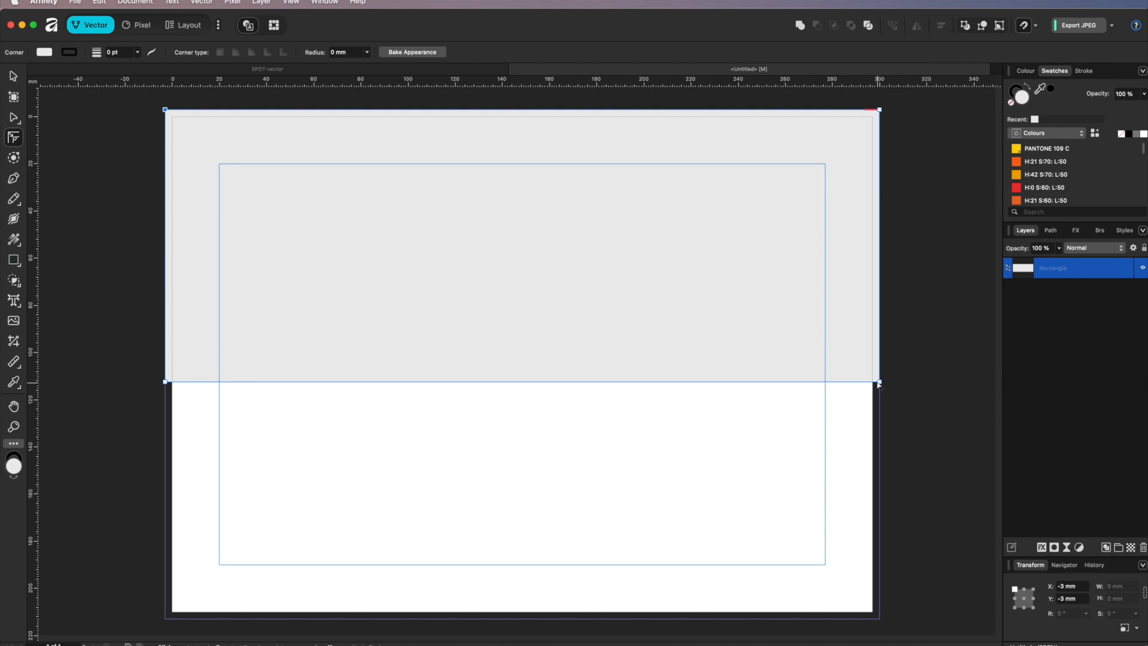
pyautogui.moveTo(877, 378); pyautogui.dragTo(794, 305)
pyautogui.press('a')
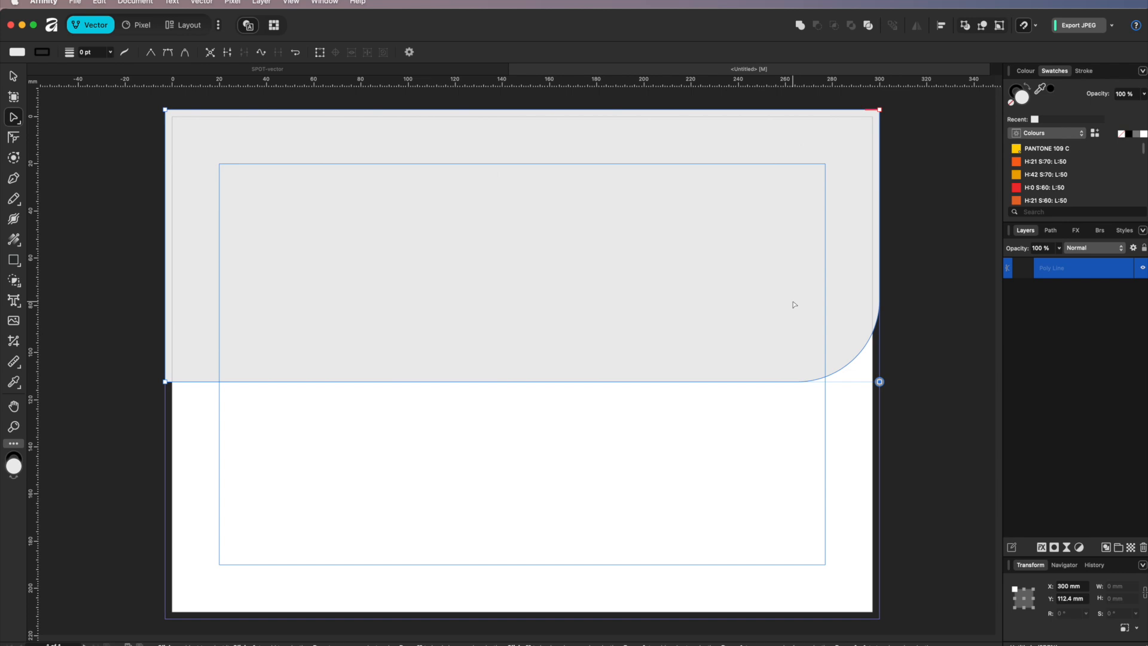
pyautogui.click(14, 77)
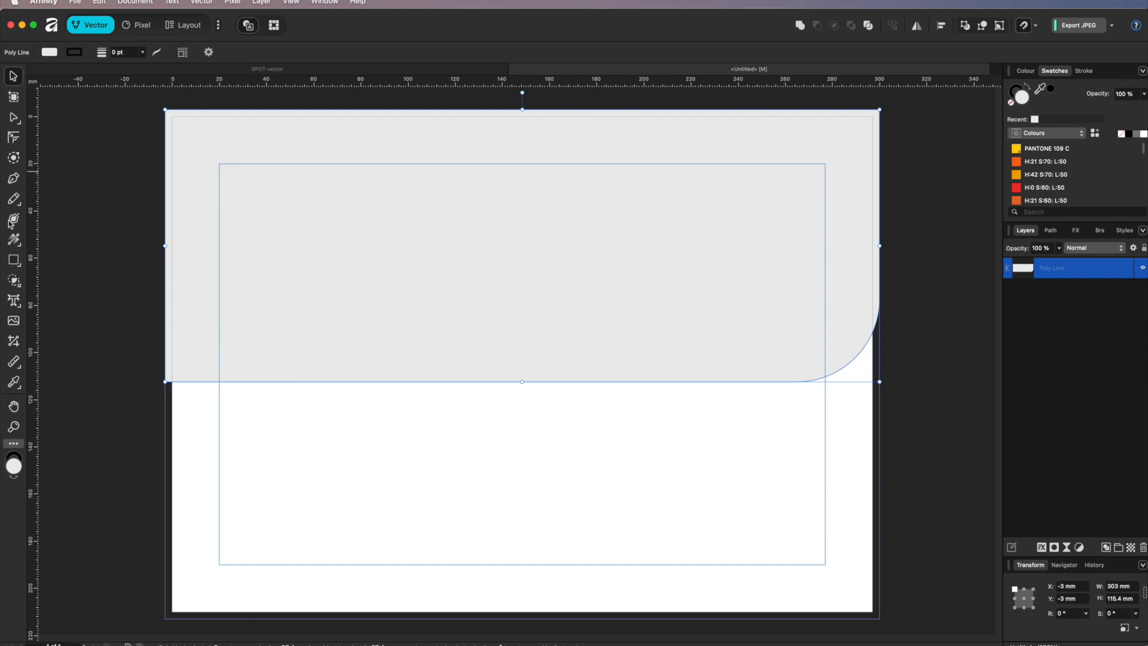
# Add artistic text reading "SPOT" at about 308 pt, starting near the page's left margin over the grey shape
pyautogui.click(19, 302)
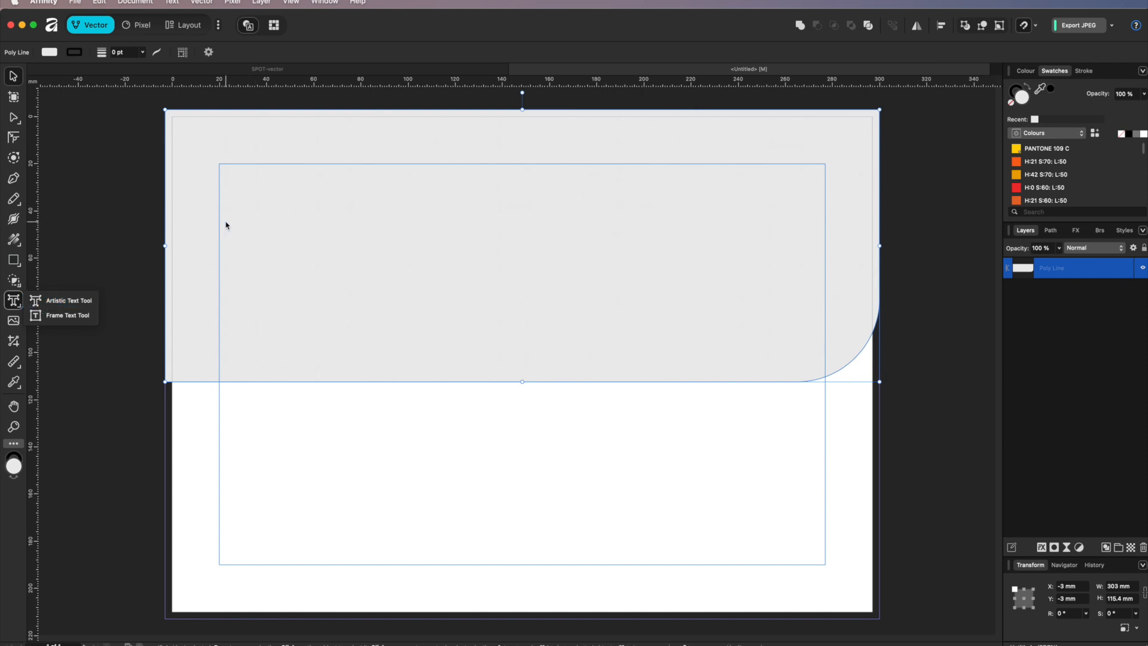
pyautogui.click(69, 300)
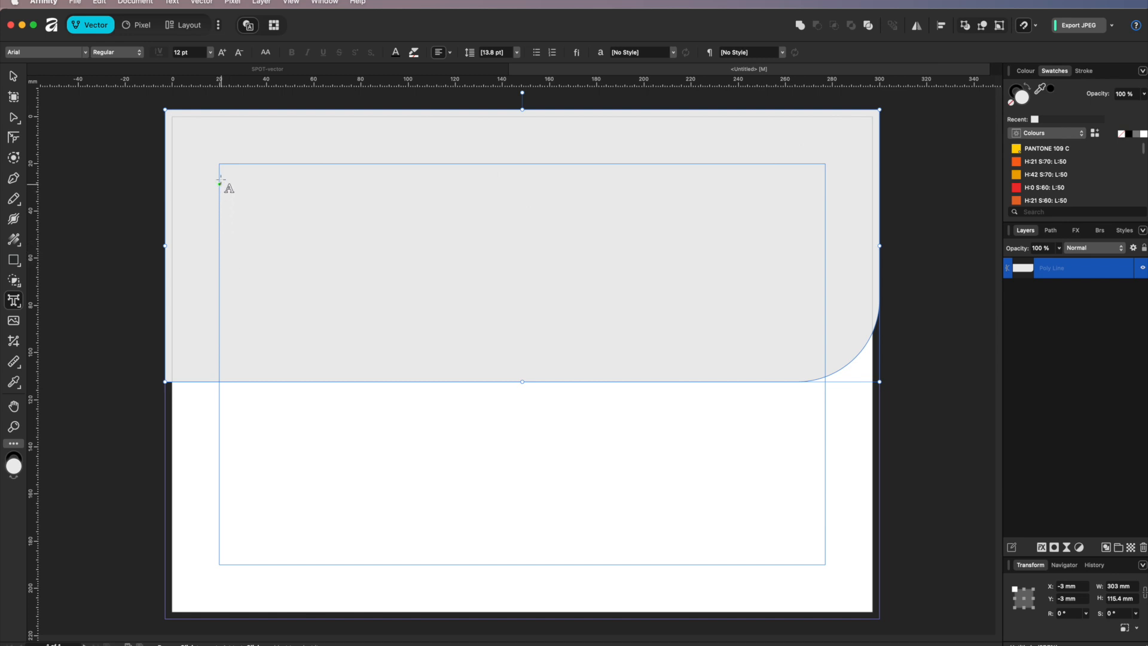
pyautogui.click(219, 198)
pyautogui.moveTo(219, 199); pyautogui.dragTo(494, 389)
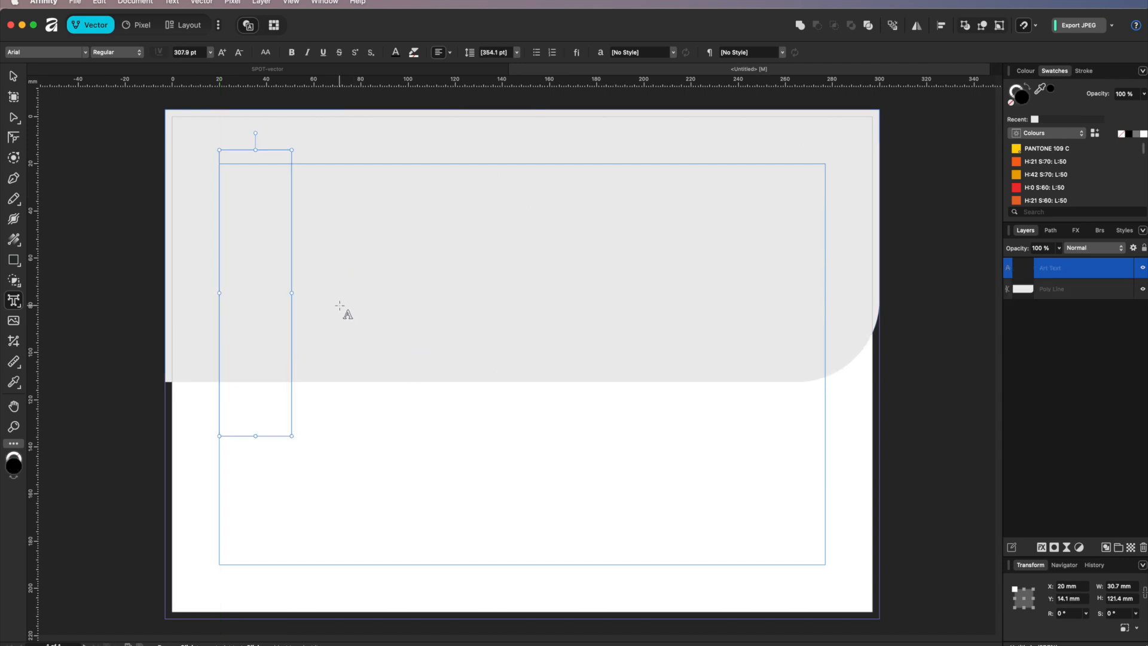
pyautogui.write('SPOT')
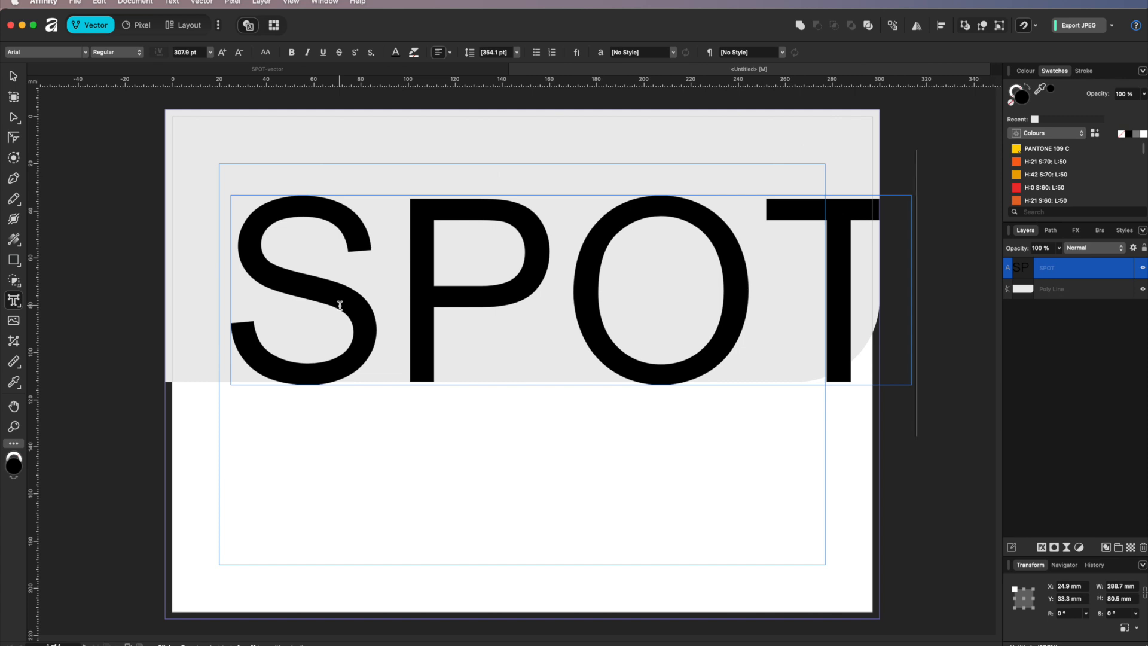
pyautogui.press('Escape')
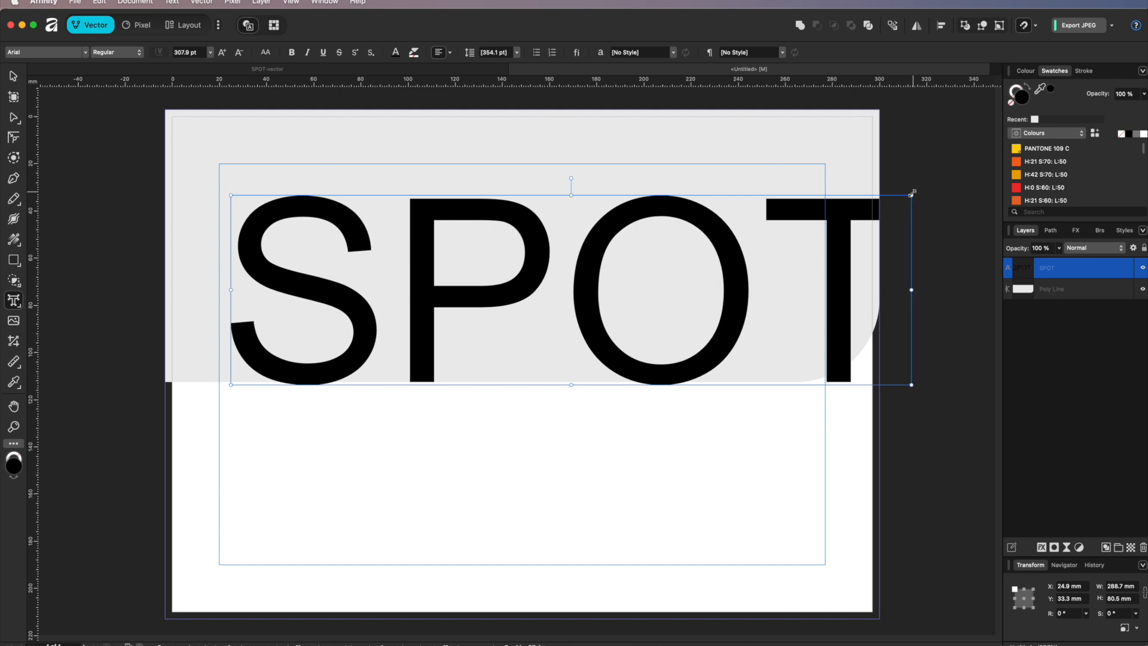
# Scale the SPOT text down proportionally to about 252 mm wide so it ends at the page's right margin, and deselect it
pyautogui.moveTo(911, 195); pyautogui.dragTo(825, 230)
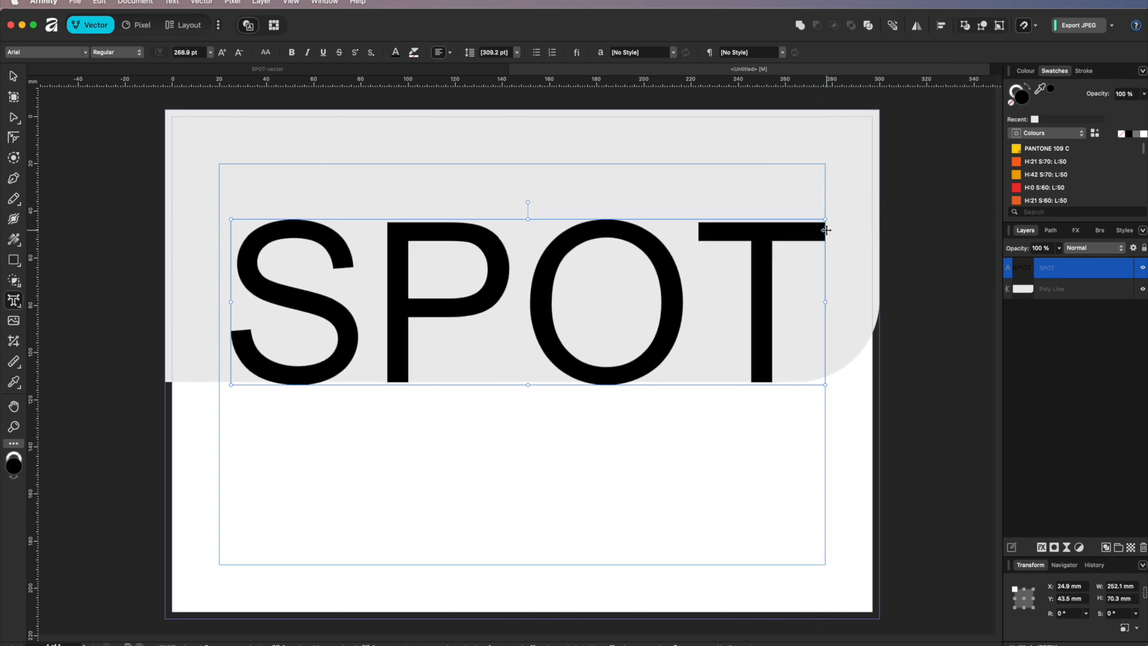
pyautogui.click(13, 76)
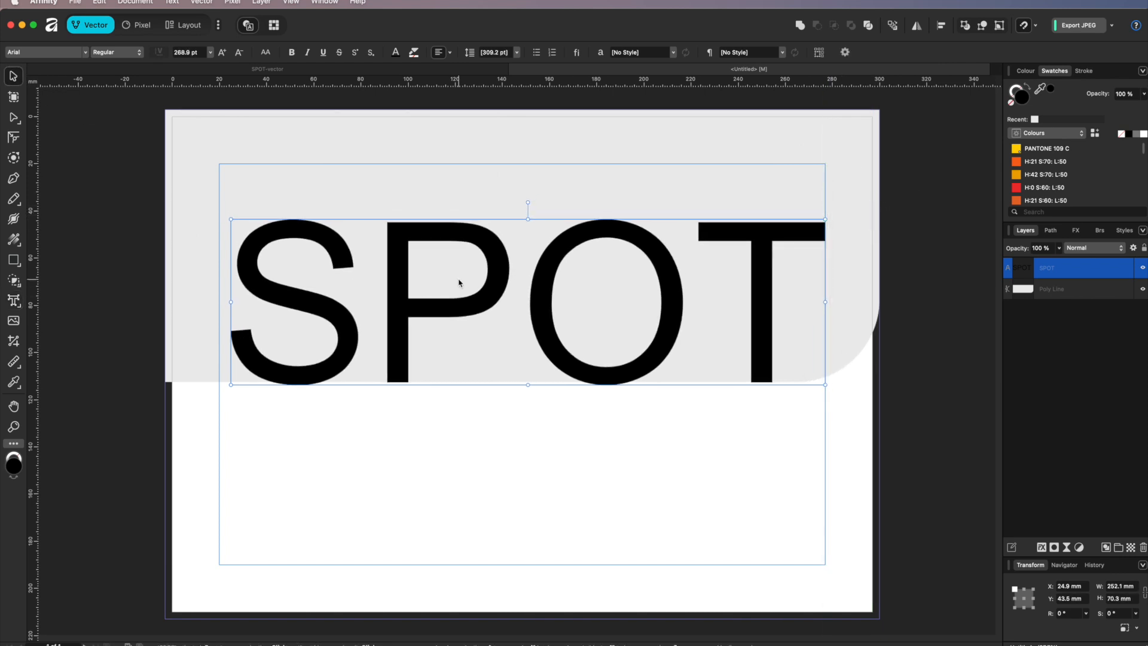
pyautogui.click(610, 433)
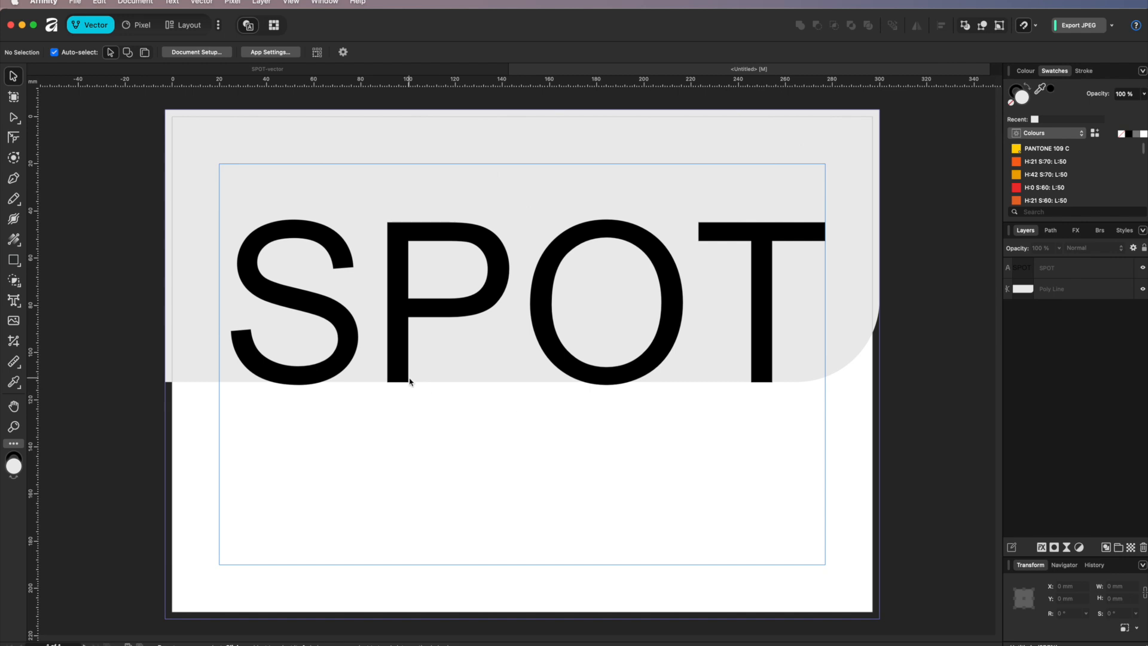
# Duplicate the SPOT text straight down to a Y position of about 111.2 mm, directly beneath the original, and deselect it
pyautogui.click(399, 298)
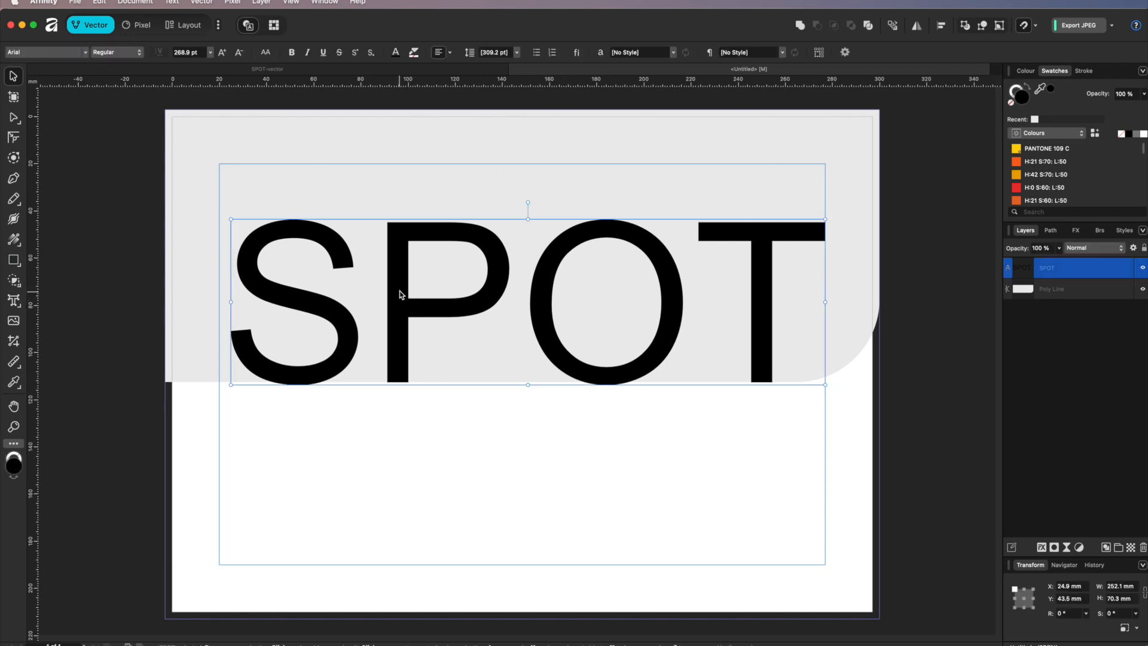
pyautogui.moveTo(400, 290); pyautogui.dragTo(401, 451)
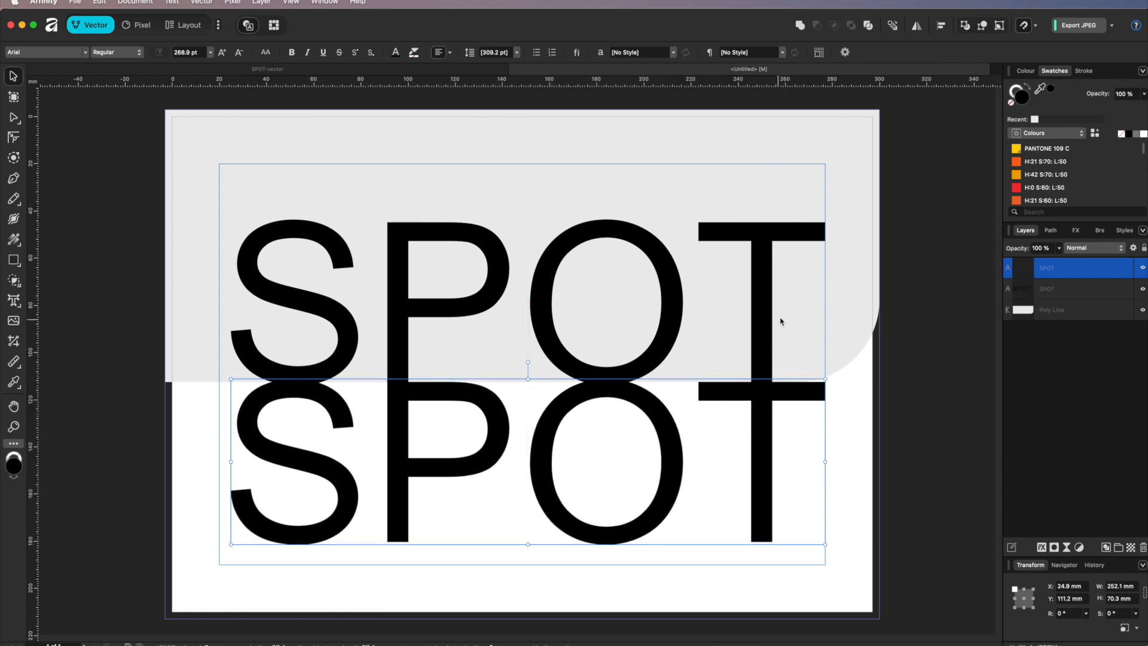
pyautogui.click(862, 402)
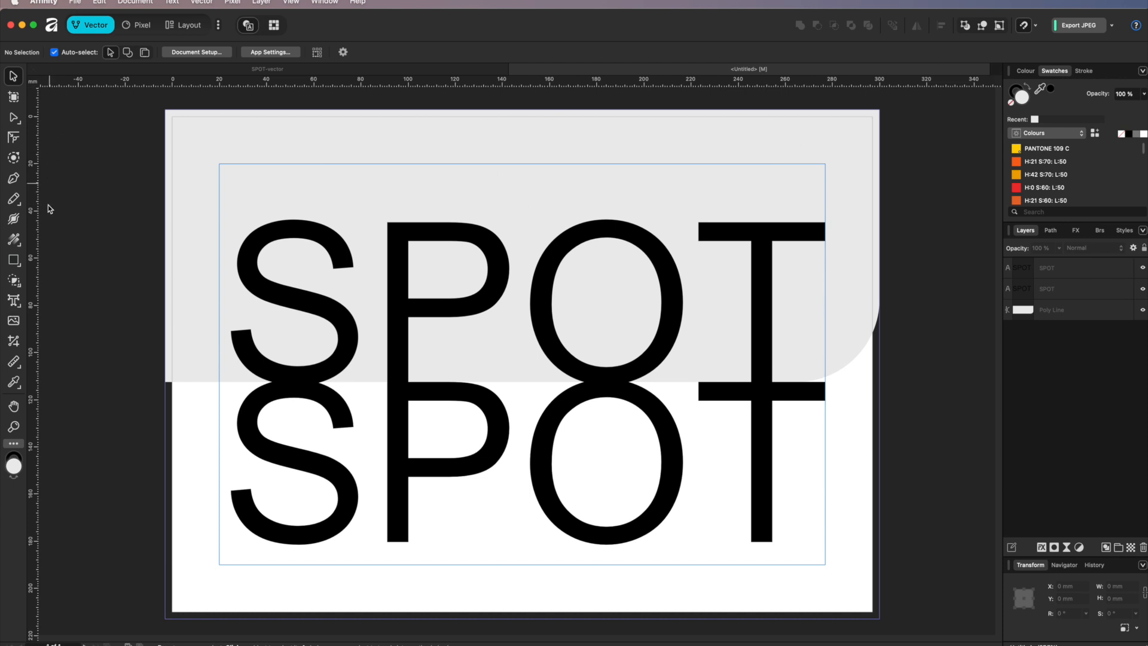
# Place the image Robot-standing-8.tiff over the right half of the text, about 137.7 mm wide and 152.7 mm high
pyautogui.click(14, 321)
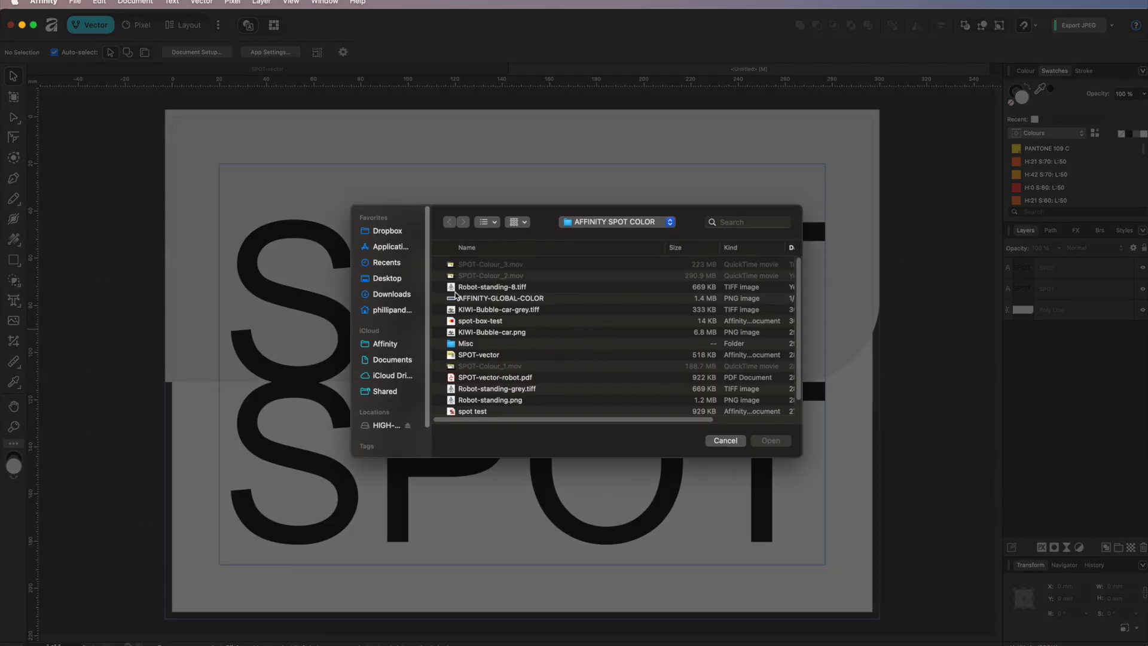
pyautogui.click(496, 290)
pyautogui.click(770, 440)
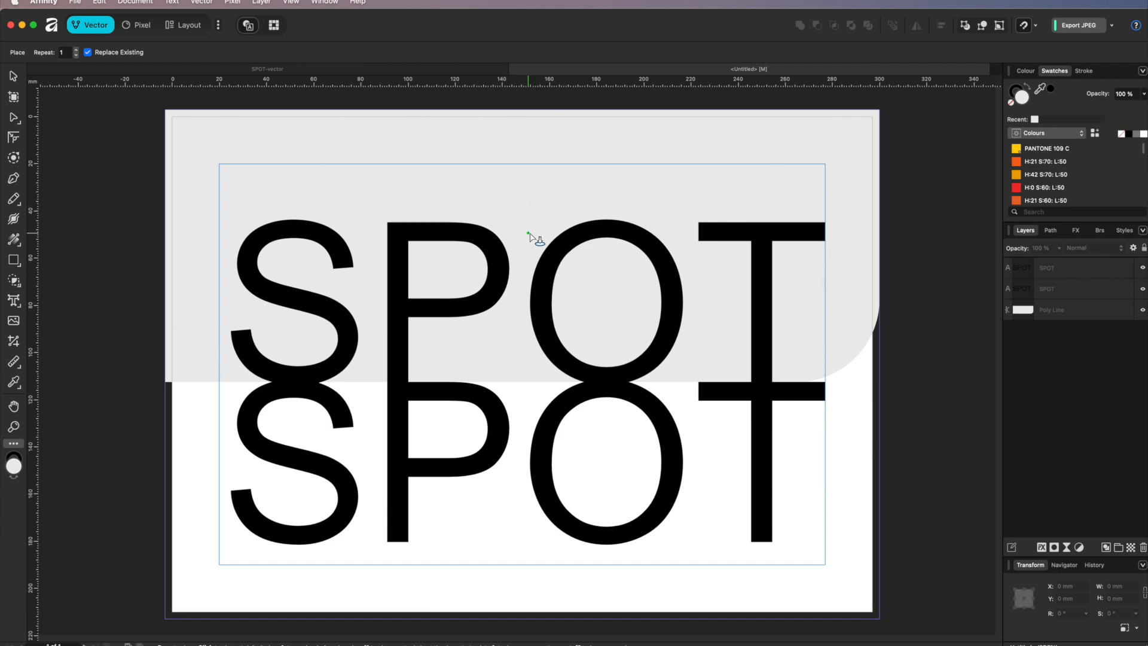
pyautogui.moveTo(523, 219); pyautogui.dragTo(837, 587)
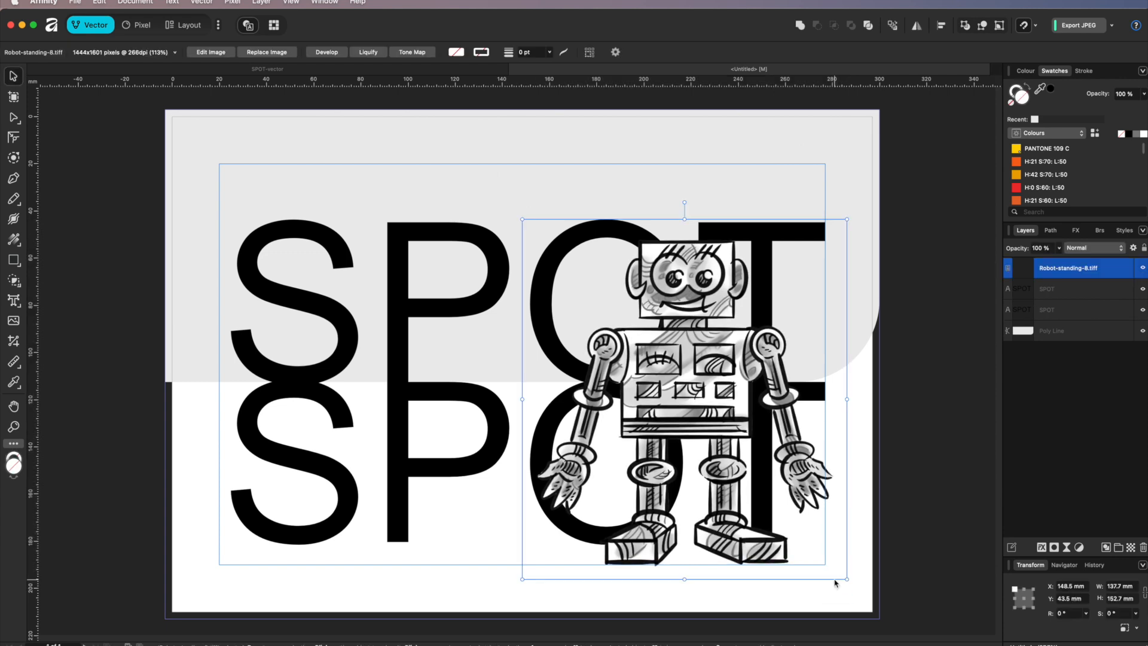
# Save the document as ROBOT-2 in the AFFINITY SPOT COLOR folder
pyautogui.click(73, 3)
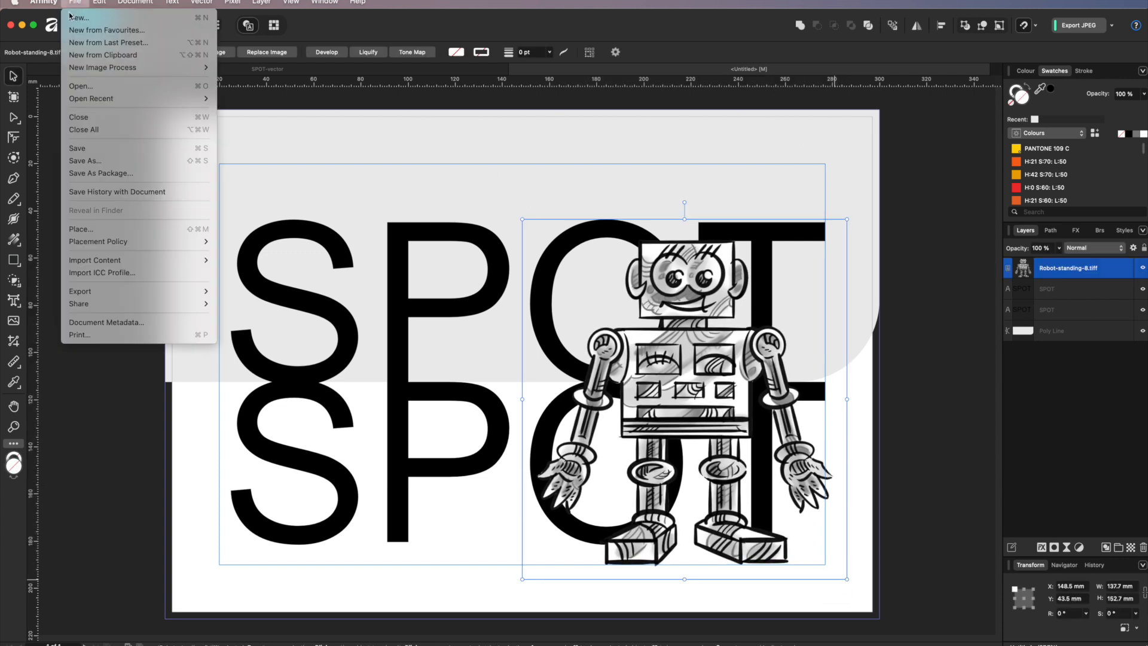
pyautogui.click(79, 149)
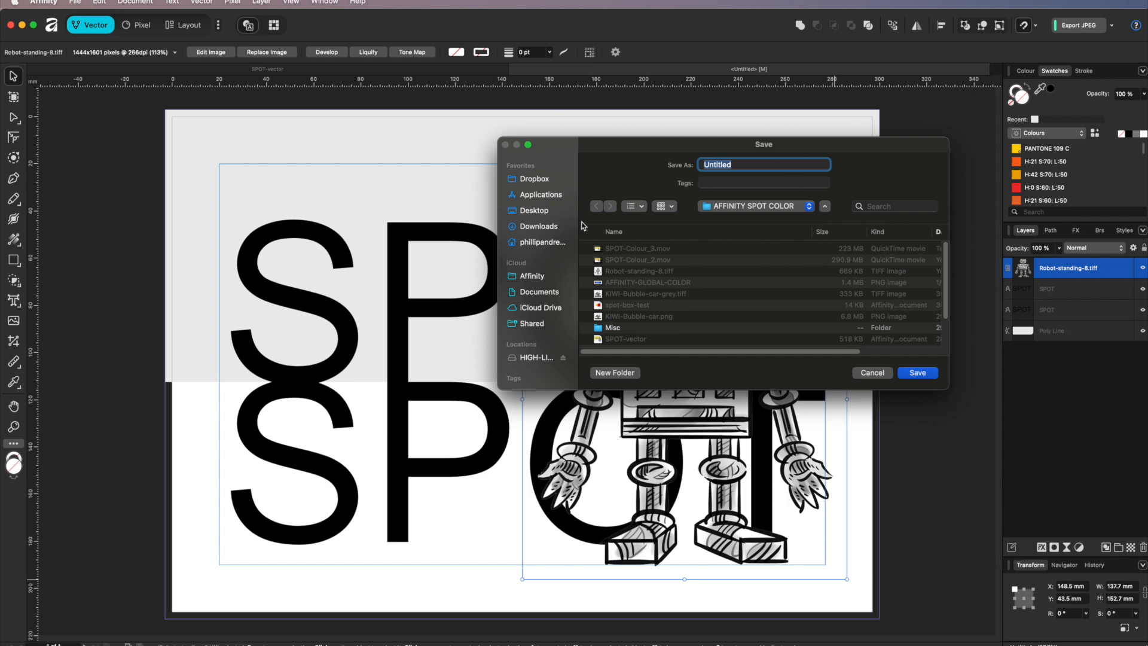
pyautogui.write('ROBOT-2')
pyautogui.click(917, 373)
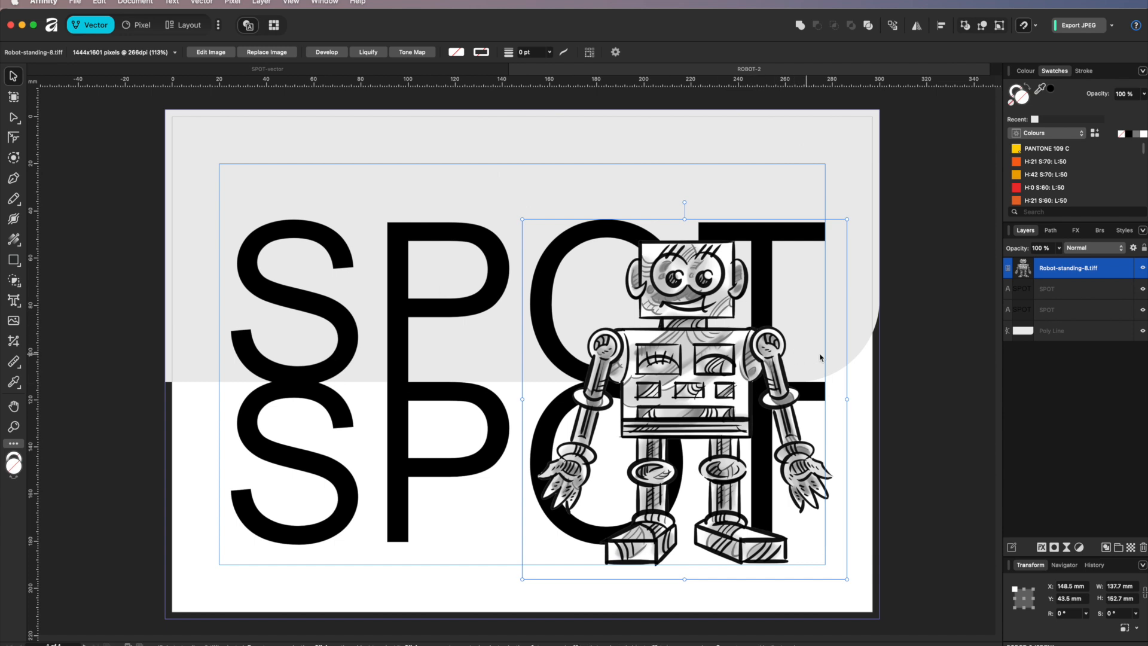
# Switch to the Pixel workspace and load the PANTONE Formula Guide Solid Coated V5 swatch palette
pyautogui.press('super+2')
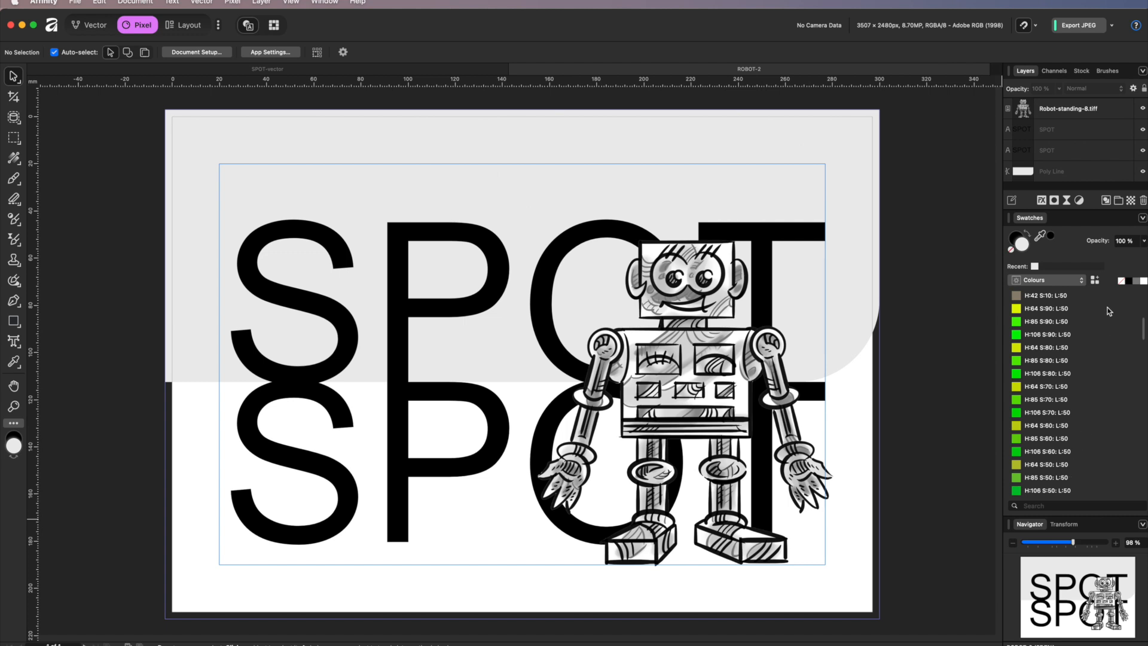
pyautogui.click(1082, 280)
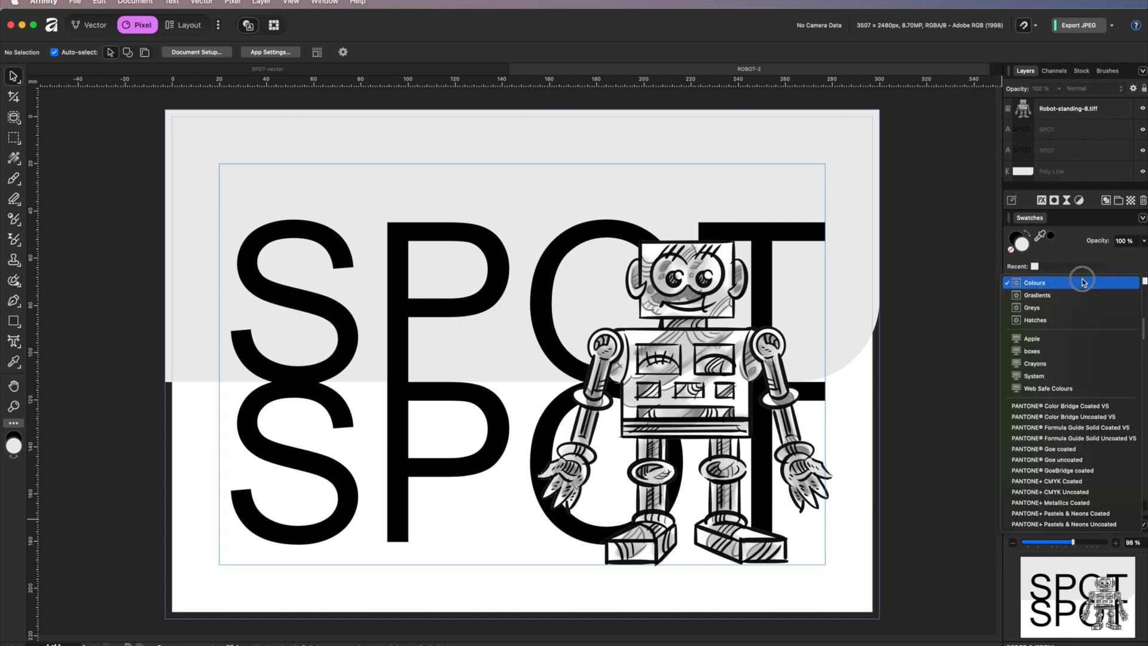
pyautogui.click(1083, 282)
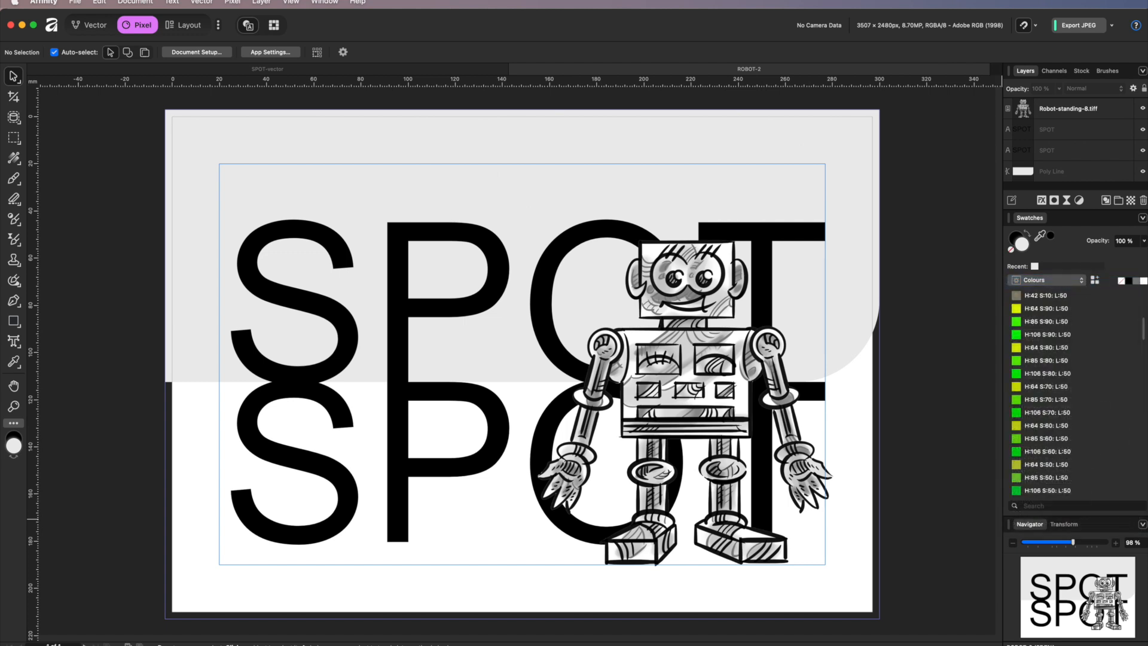
pyautogui.moveTo(1142, 328); pyautogui.dragTo(1143, 281)
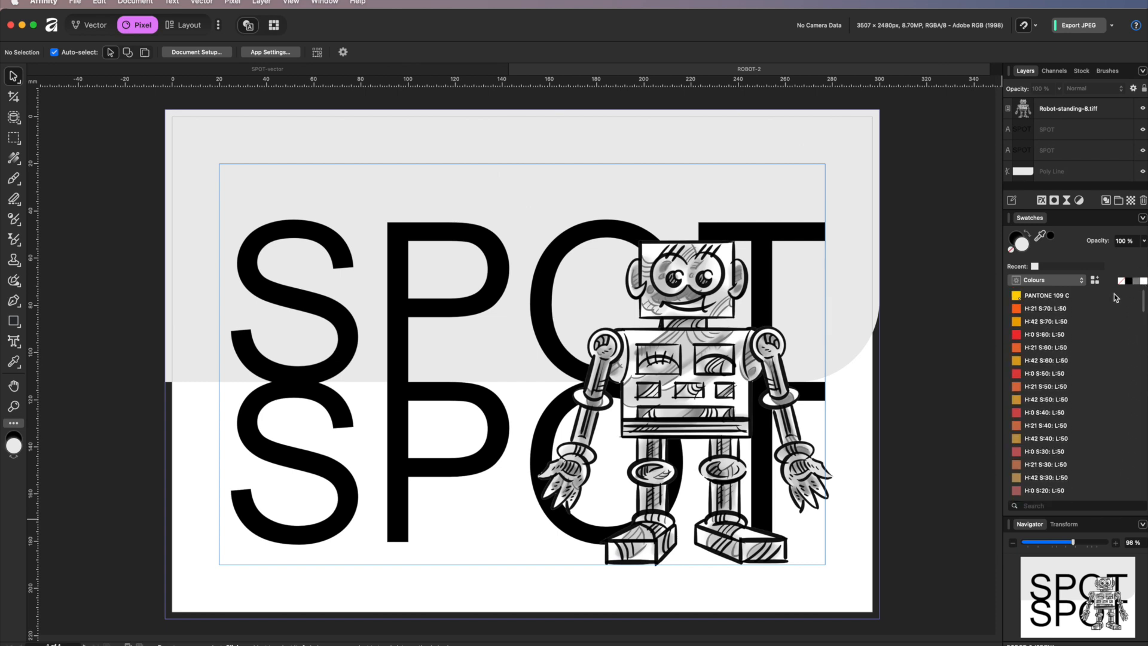
pyautogui.click(1078, 282)
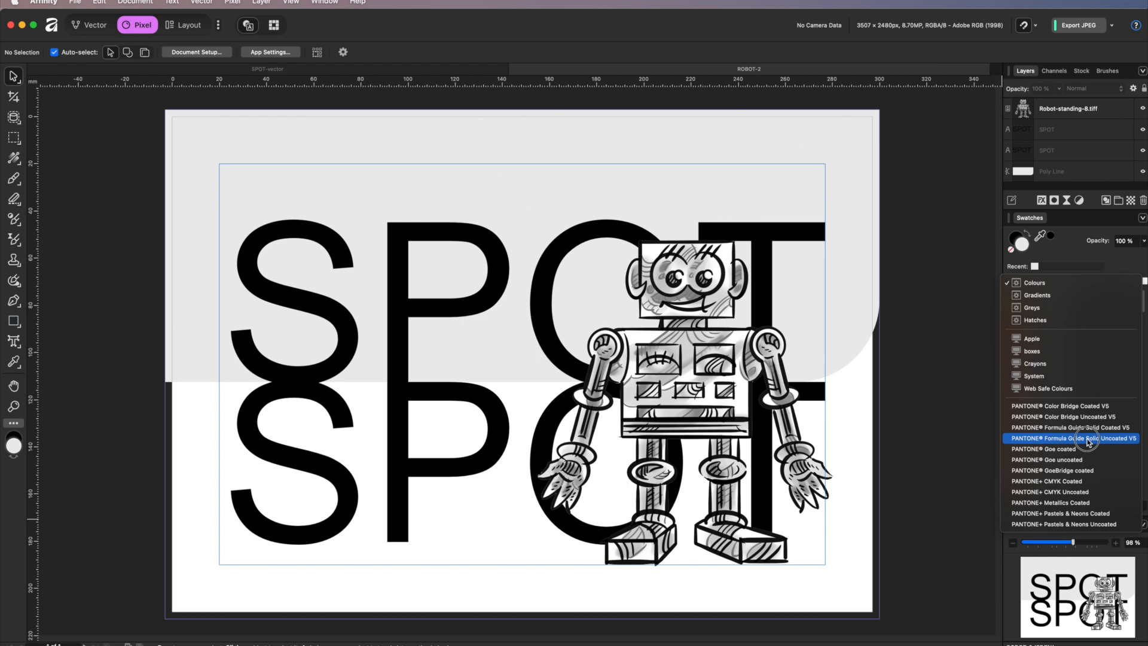
pyautogui.click(1065, 427)
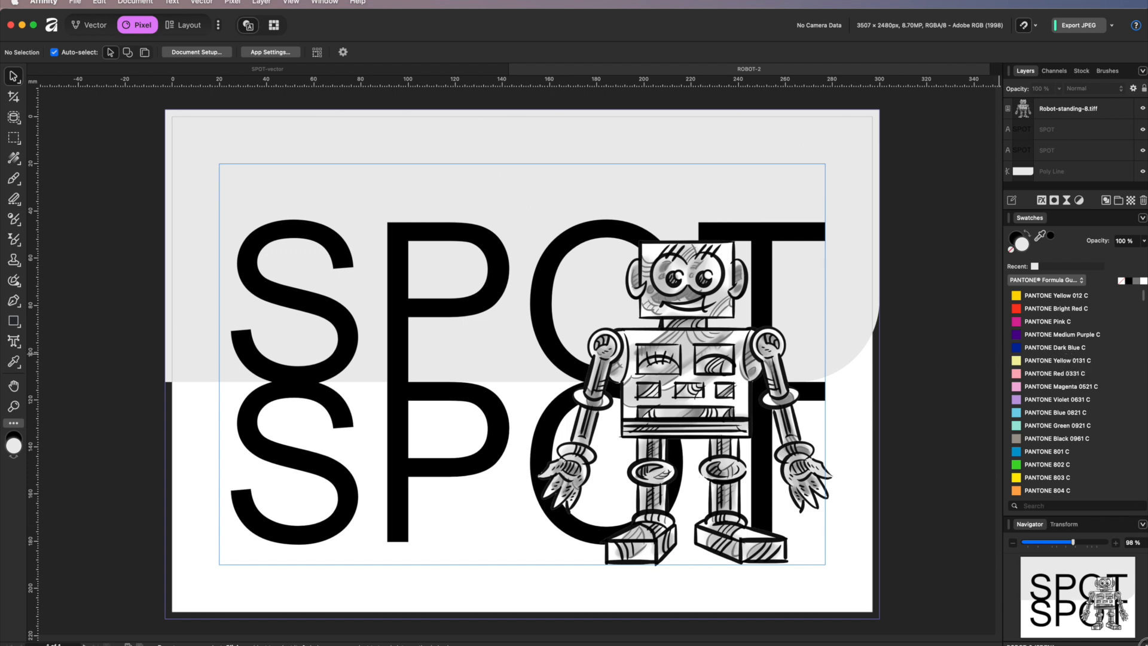
pyautogui.moveTo(1145, 644)
pyautogui.mouseDown()
pyautogui.moveTo(983, 626)
pyautogui.moveTo(209, 630)
pyautogui.moveTo(614, 599)
pyautogui.moveTo(685, 643)
pyautogui.moveTo(657, 642)
pyautogui.moveTo(1070, 641)
pyautogui.moveTo(898, 625)
pyautogui.moveTo(1146, 643)
pyautogui.mouseUp()
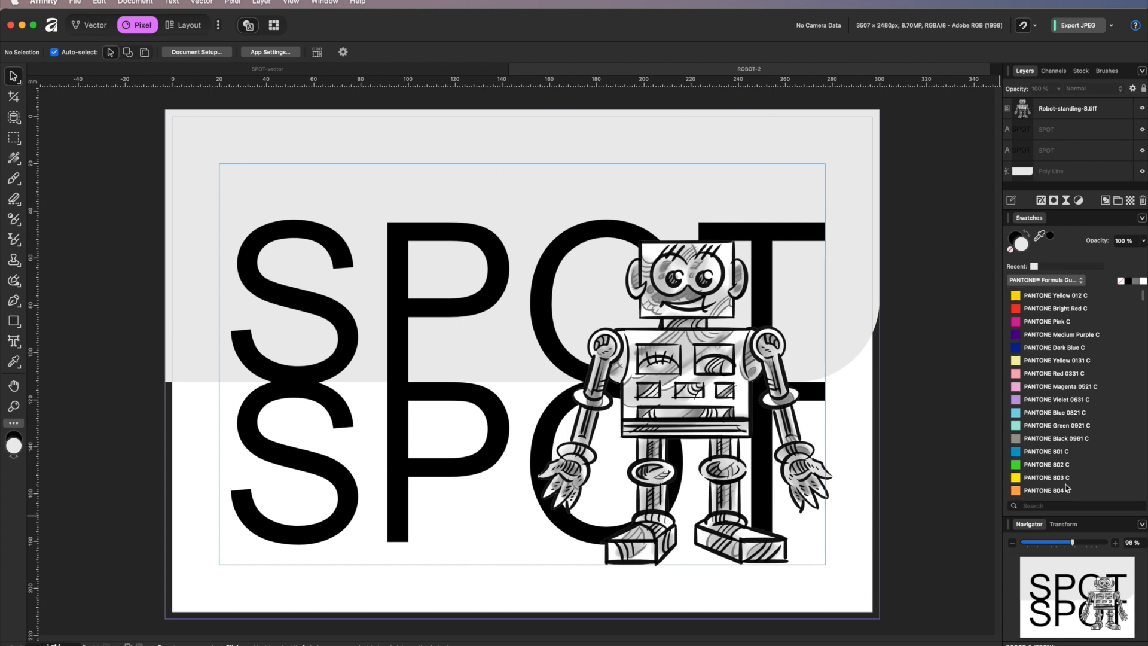
# Search the Pantone palette for 185 and pick the PANTONE 185 C swatch
pyautogui.click(1028, 506)
pyautogui.write('185')
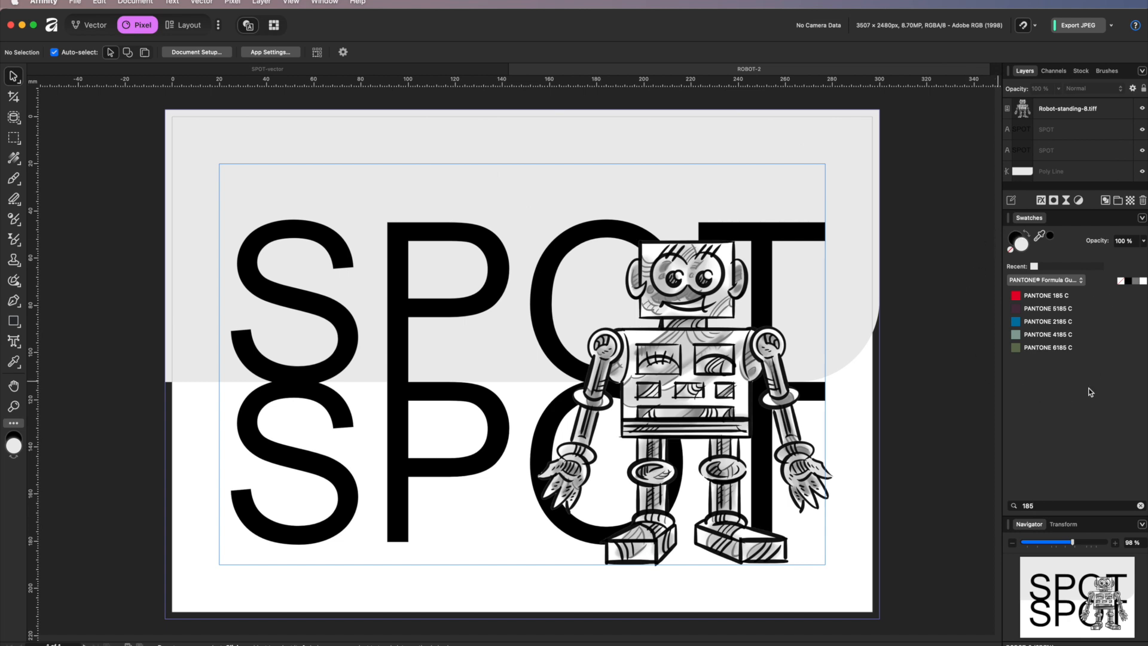
pyautogui.click(1017, 295)
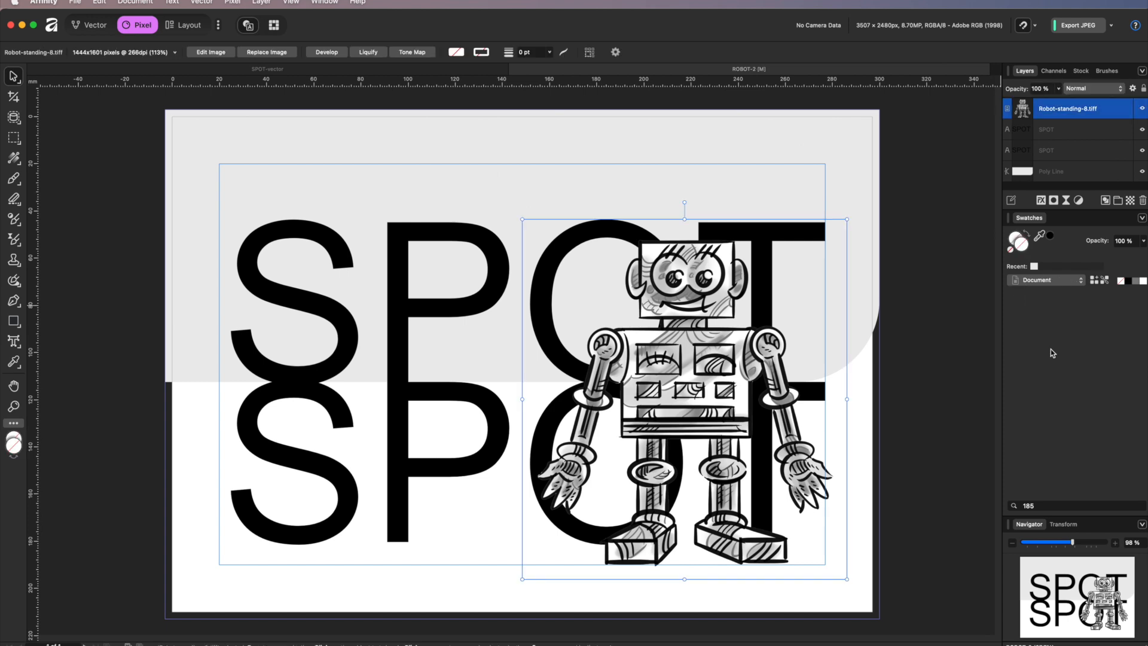
# Clear the swatch search and colour the robot image with the red global colour from the document palette
pyautogui.doubleClick(1037, 505)
pyautogui.press('BackSpace')
pyautogui.click(1044, 296)
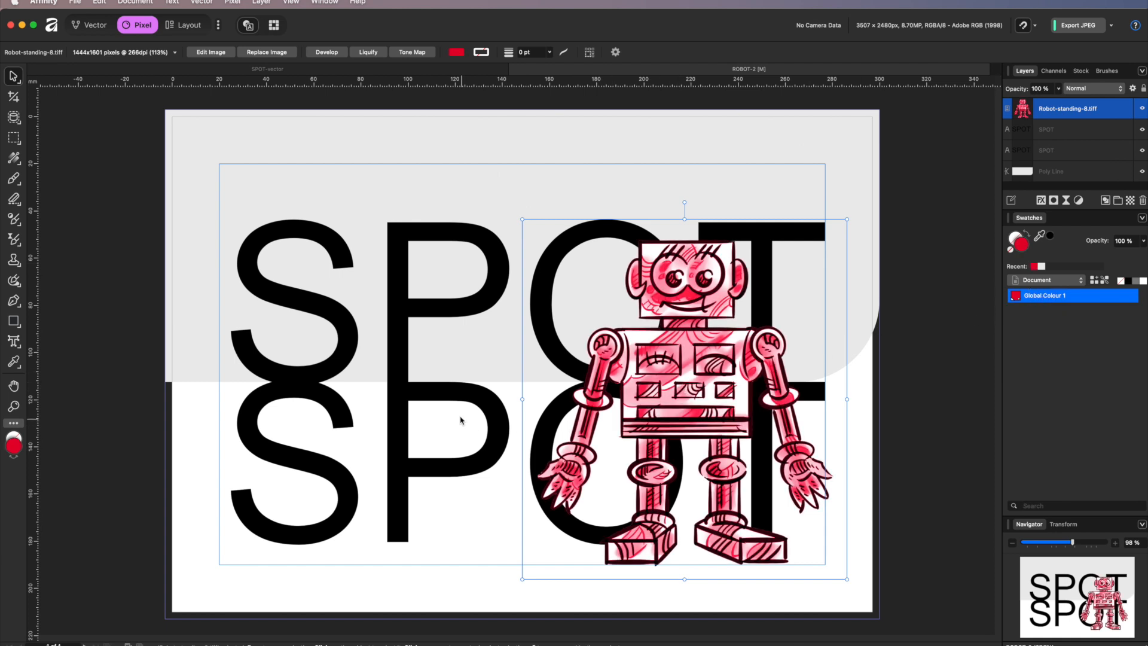
pyautogui.click(1080, 281)
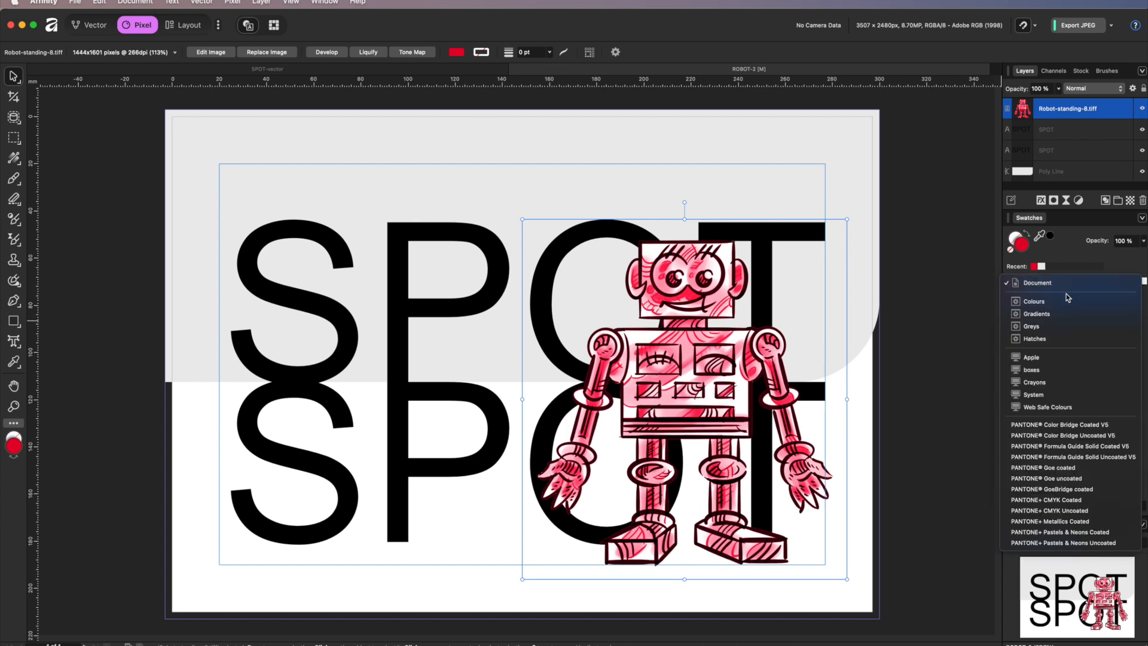
pyautogui.click(1141, 221)
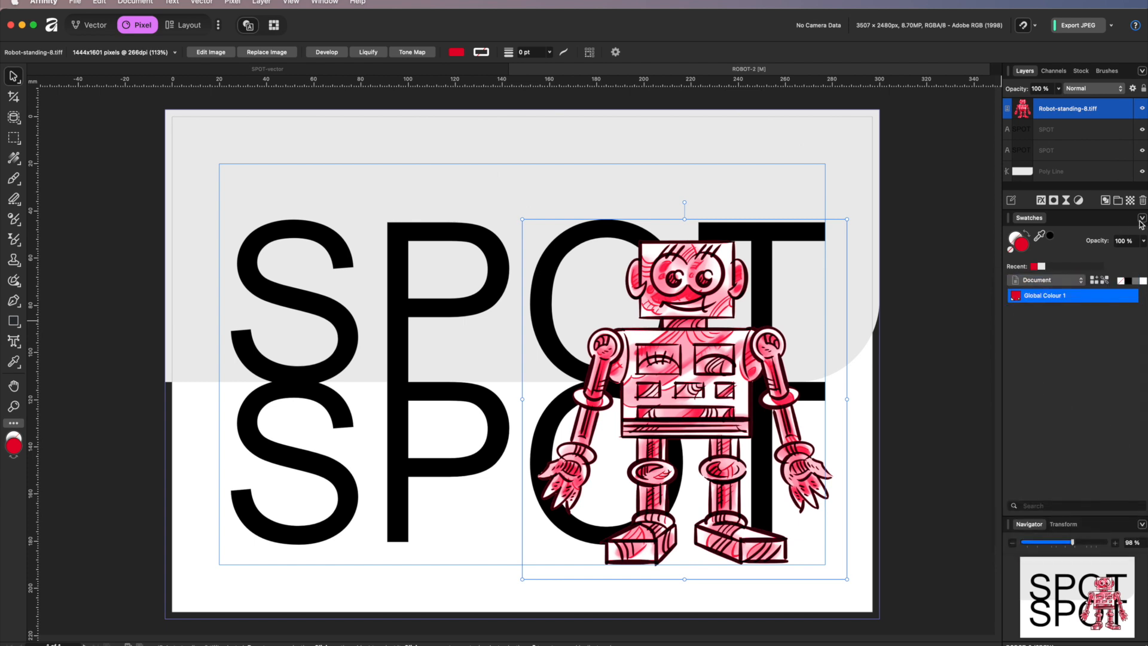
pyautogui.click(1141, 222)
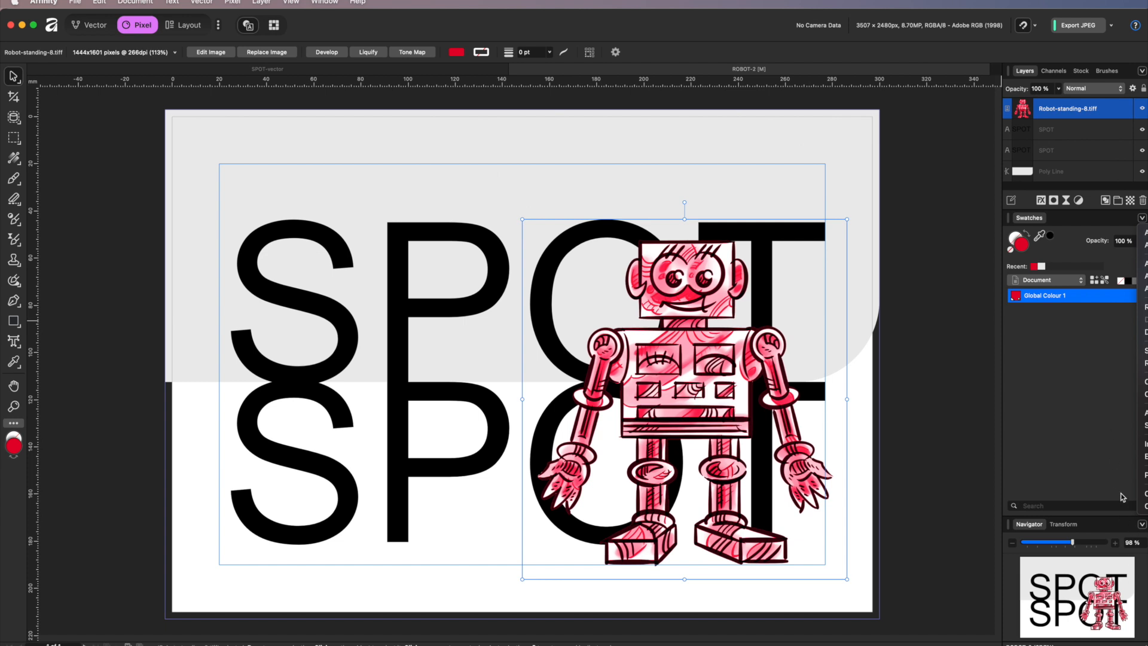
pyautogui.press('Escape')
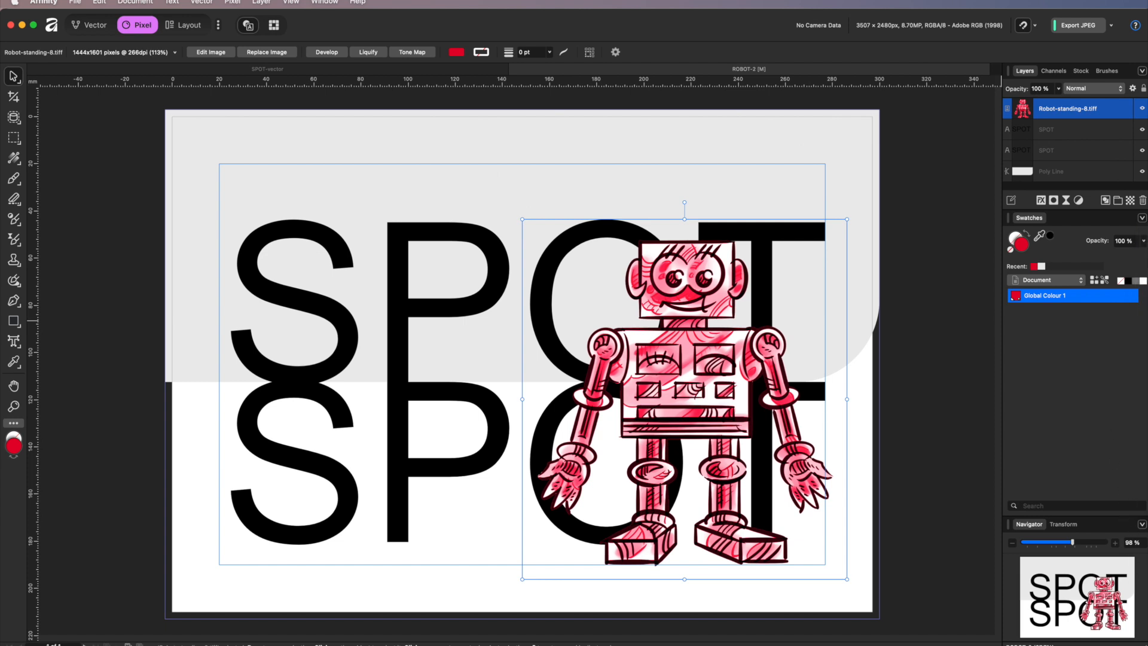
# Narrow the application window to make room for the swatch options and turn off the list display of the swatches
pyautogui.moveTo(1144, 645); pyautogui.dragTo(890, 645)
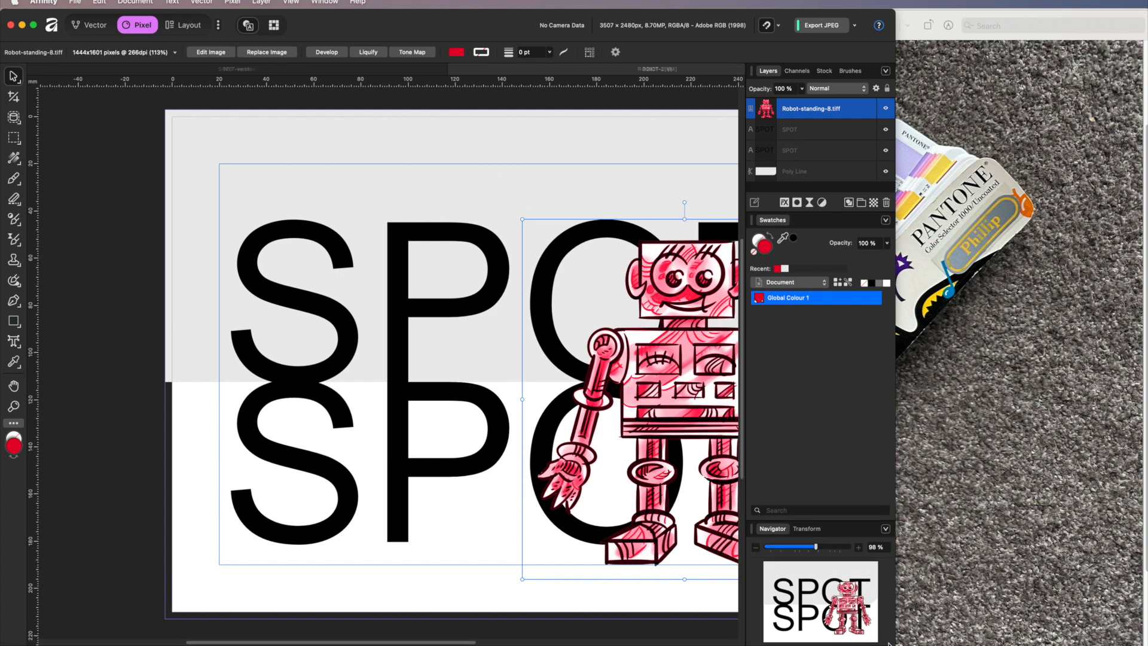
pyautogui.click(886, 220)
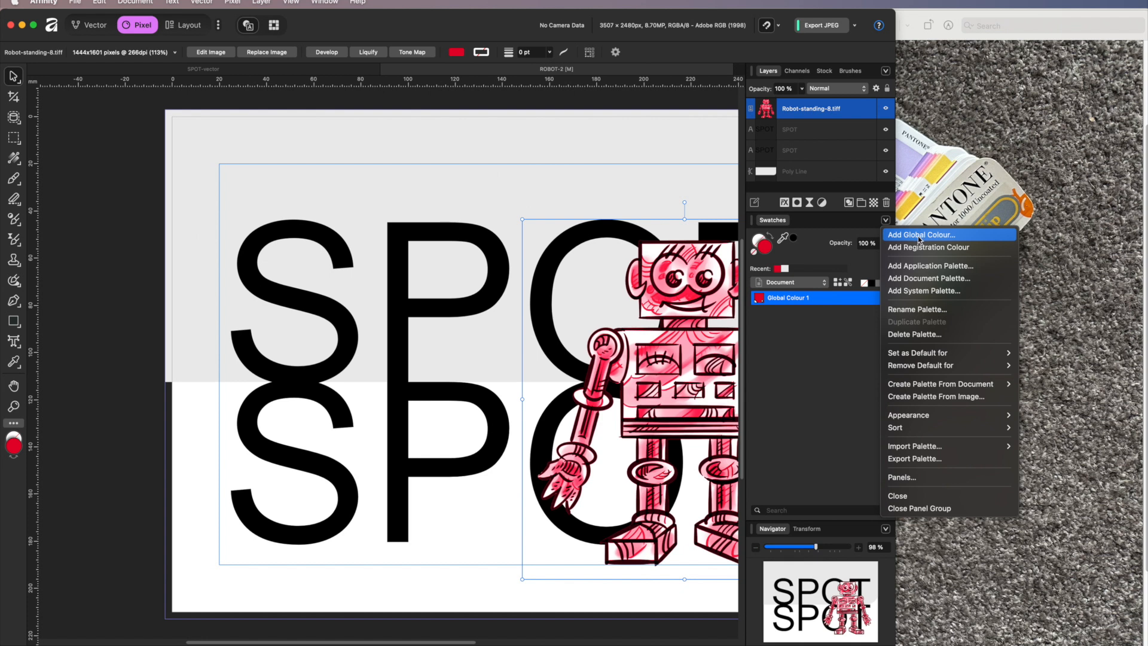
pyautogui.moveTo(979, 416)
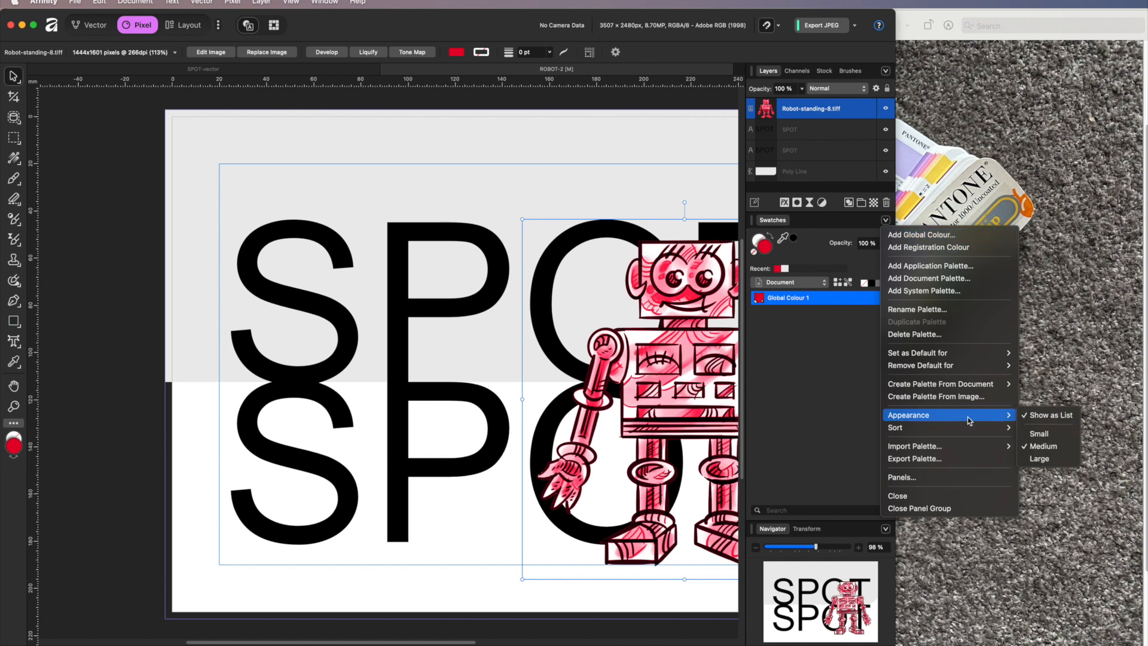
pyautogui.click(1037, 416)
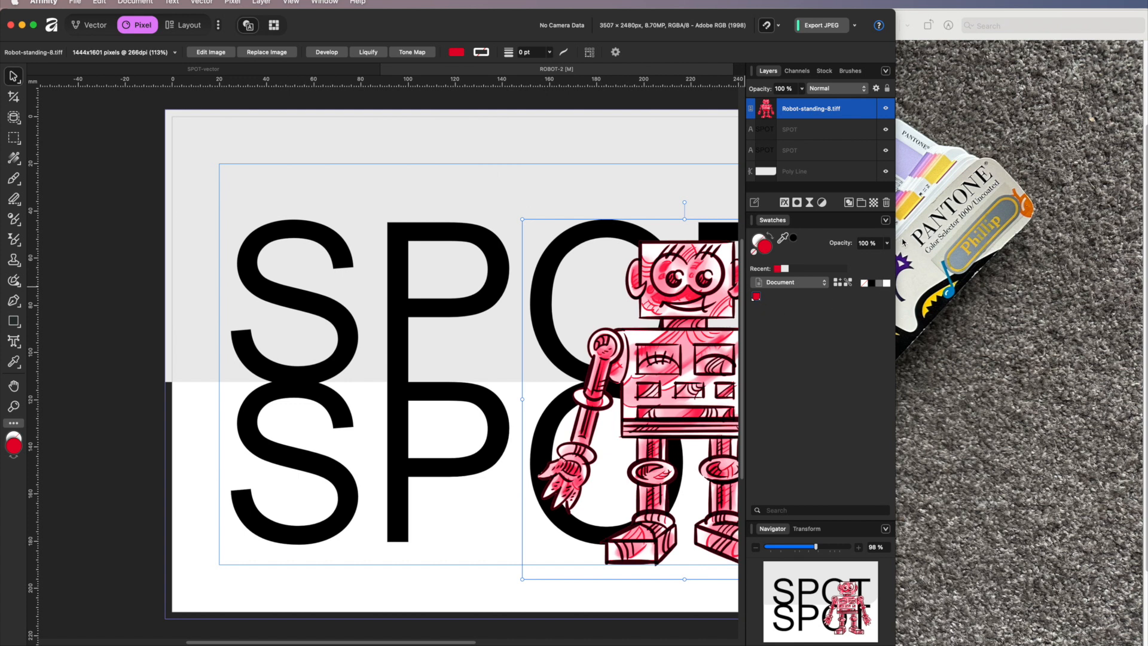
# Display the document palette's swatches as a list with names
pyautogui.click(885, 220)
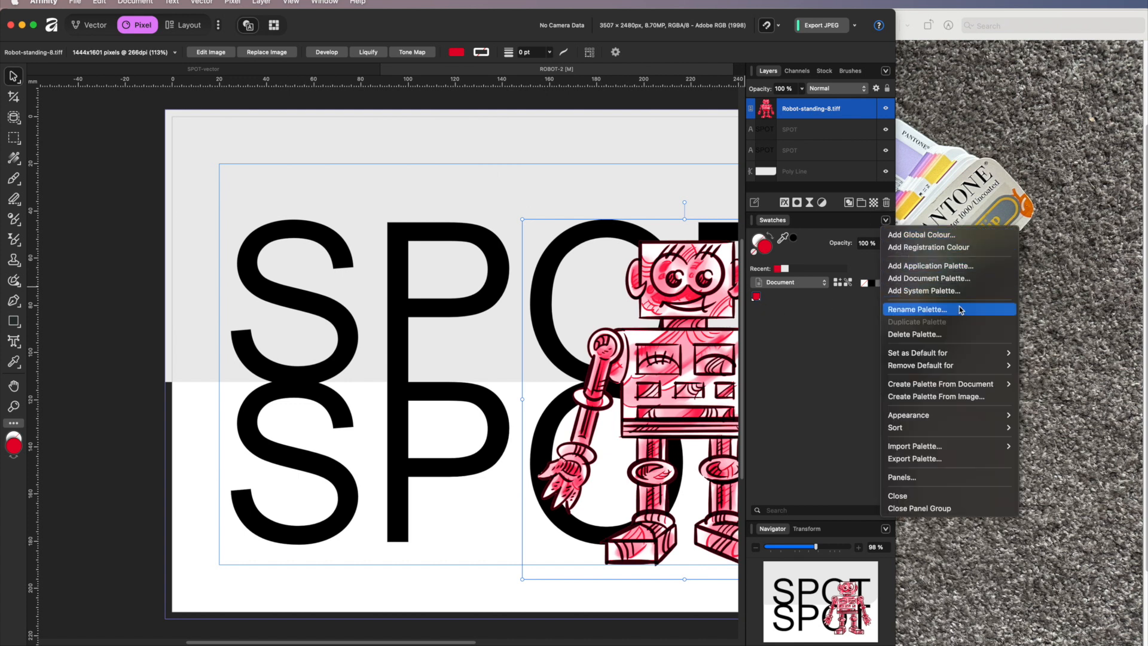
pyautogui.moveTo(964, 417)
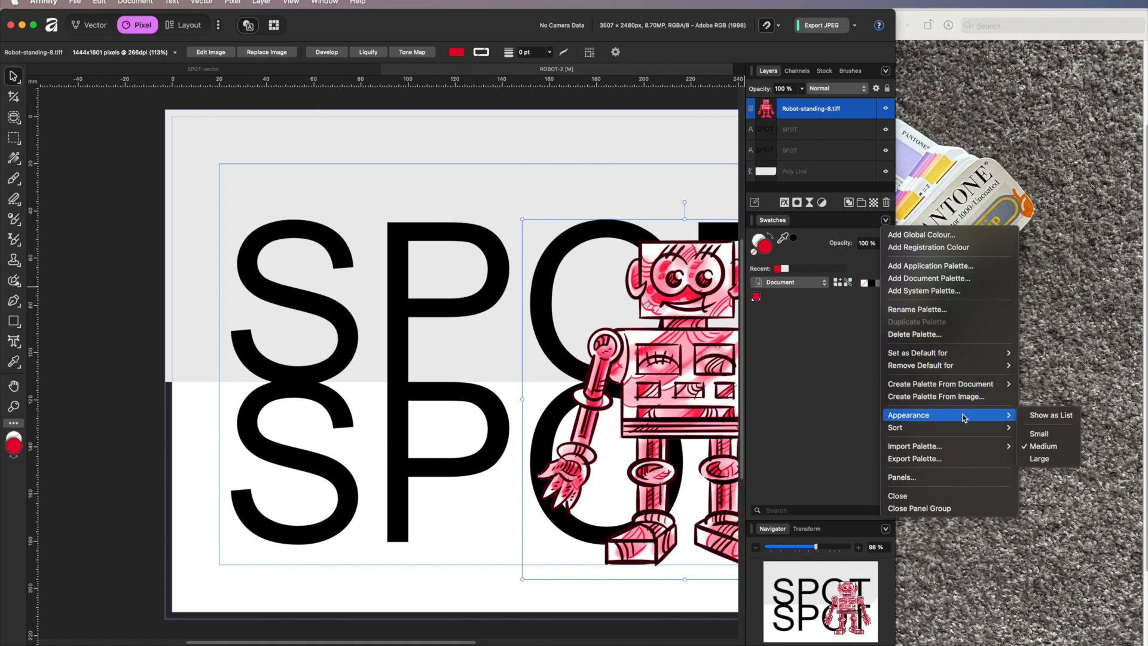
pyautogui.click(1026, 420)
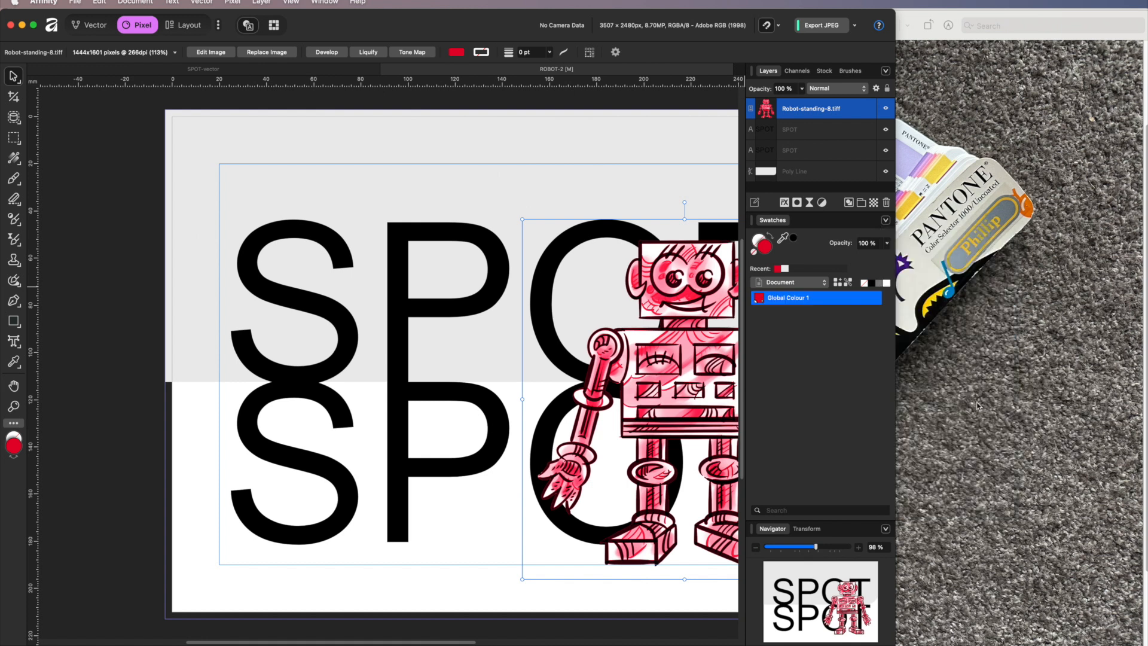
# Copy the red swatch's spot name and rename its global colour as PANTONE 185 C
pyautogui.rightClick(836, 302)
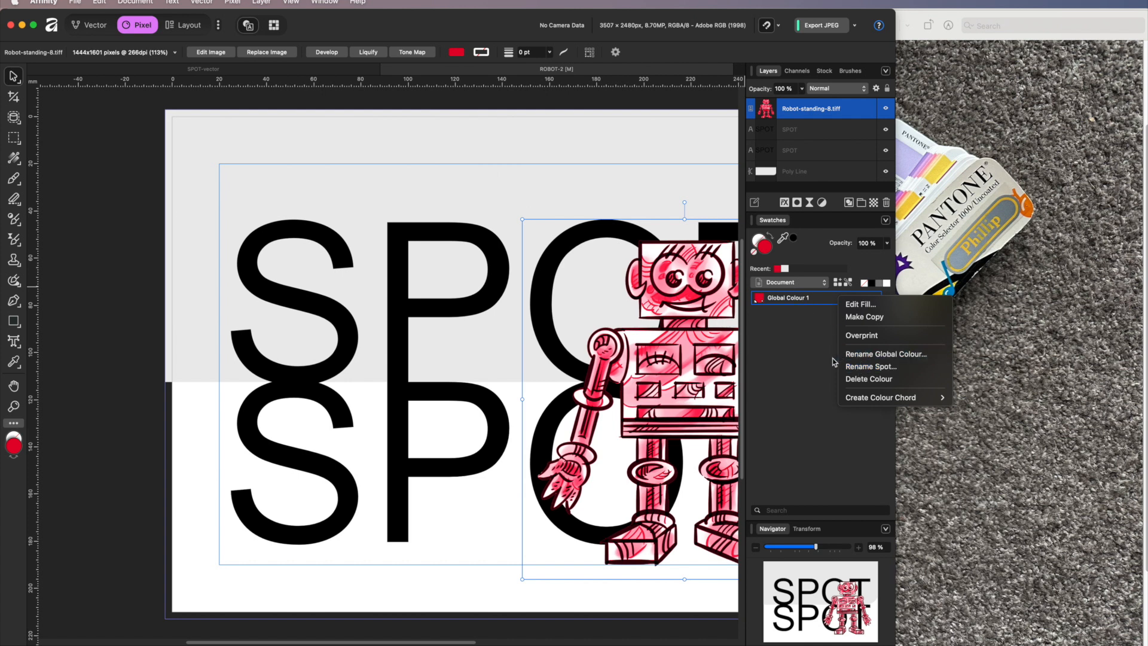
pyautogui.click(867, 370)
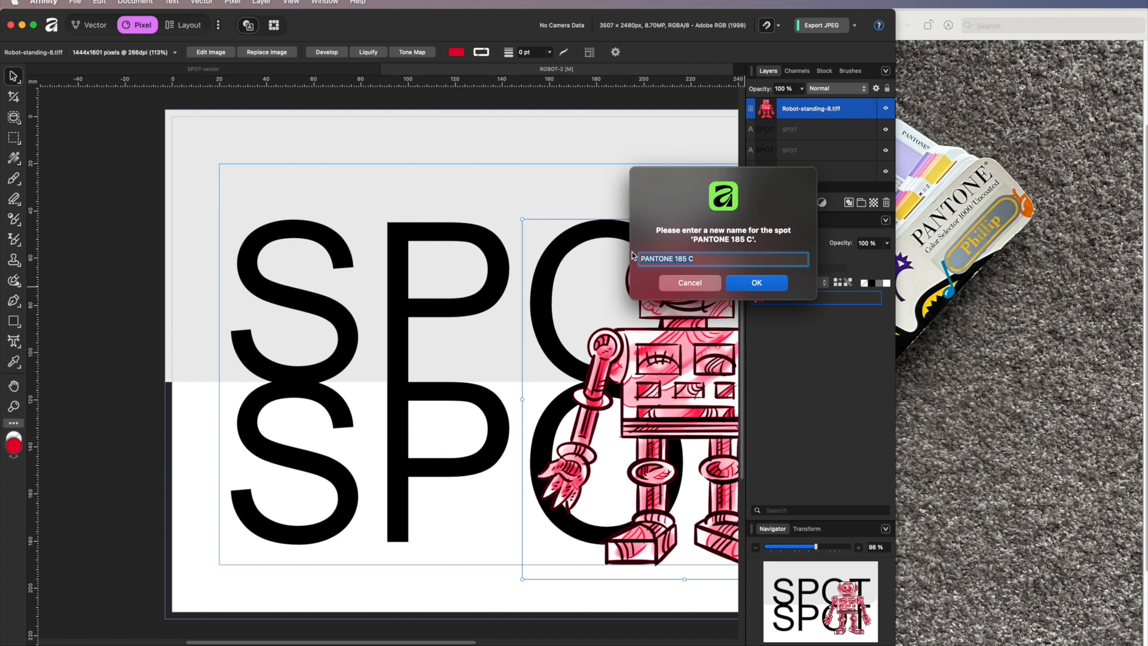
pyautogui.click(757, 283)
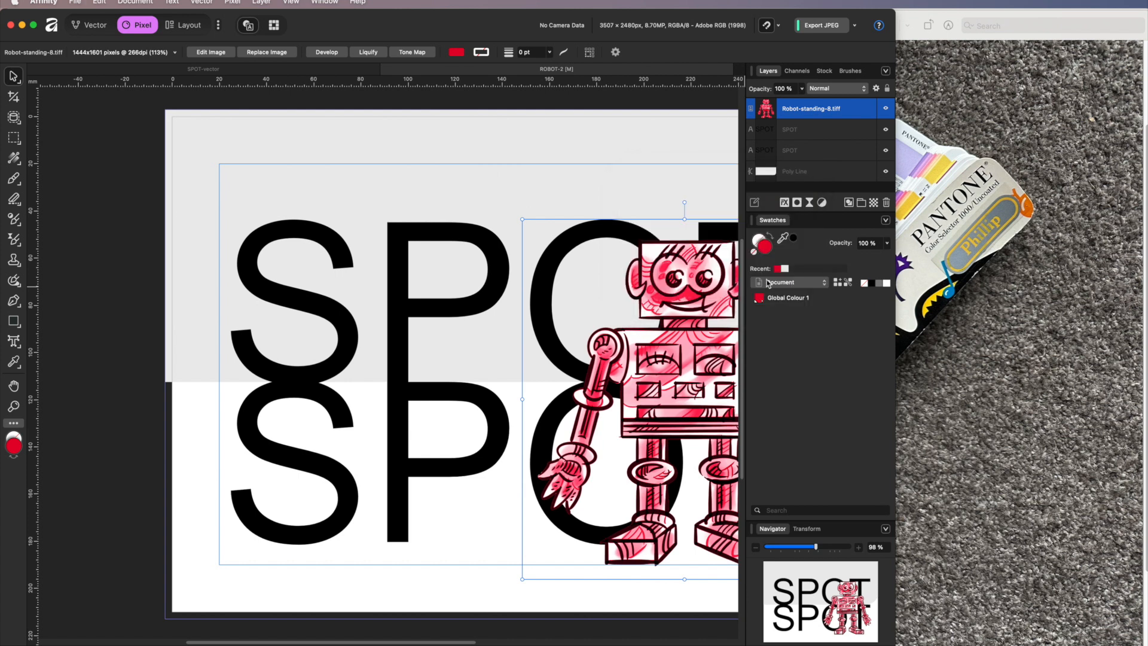
pyautogui.click(813, 298)
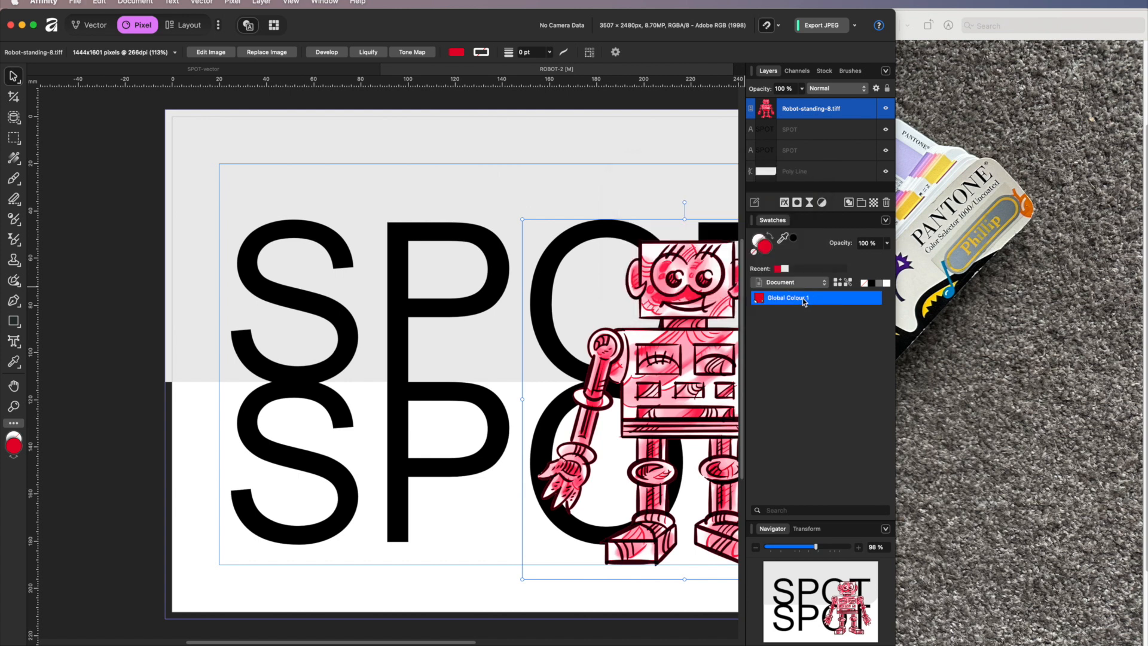
pyautogui.rightClick(804, 298)
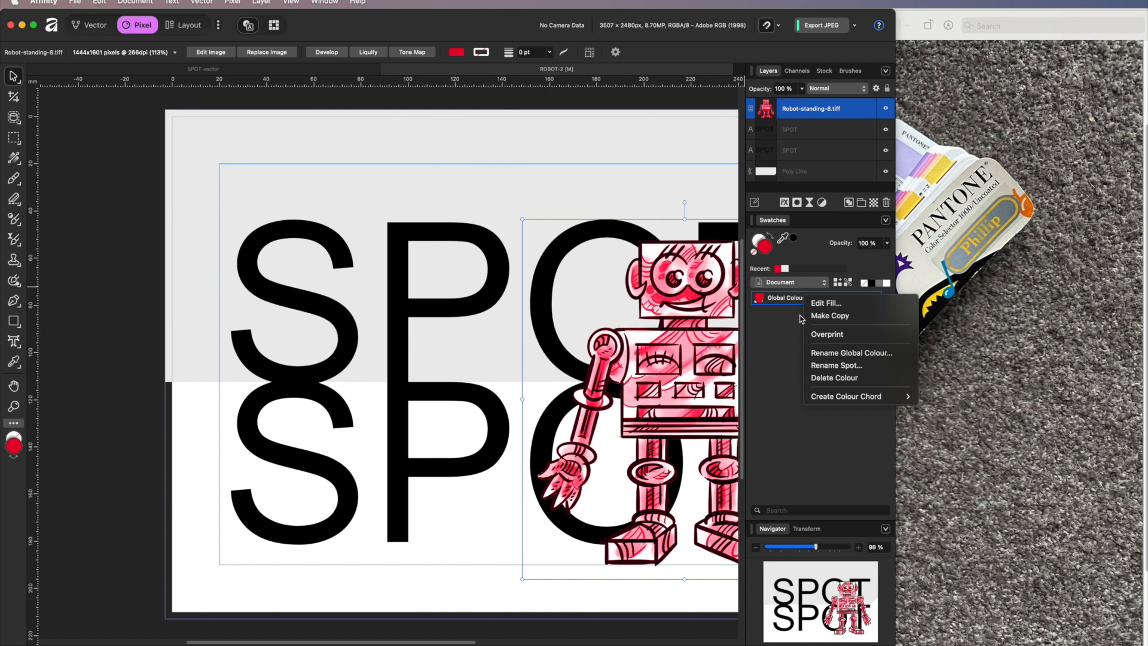
pyautogui.click(840, 354)
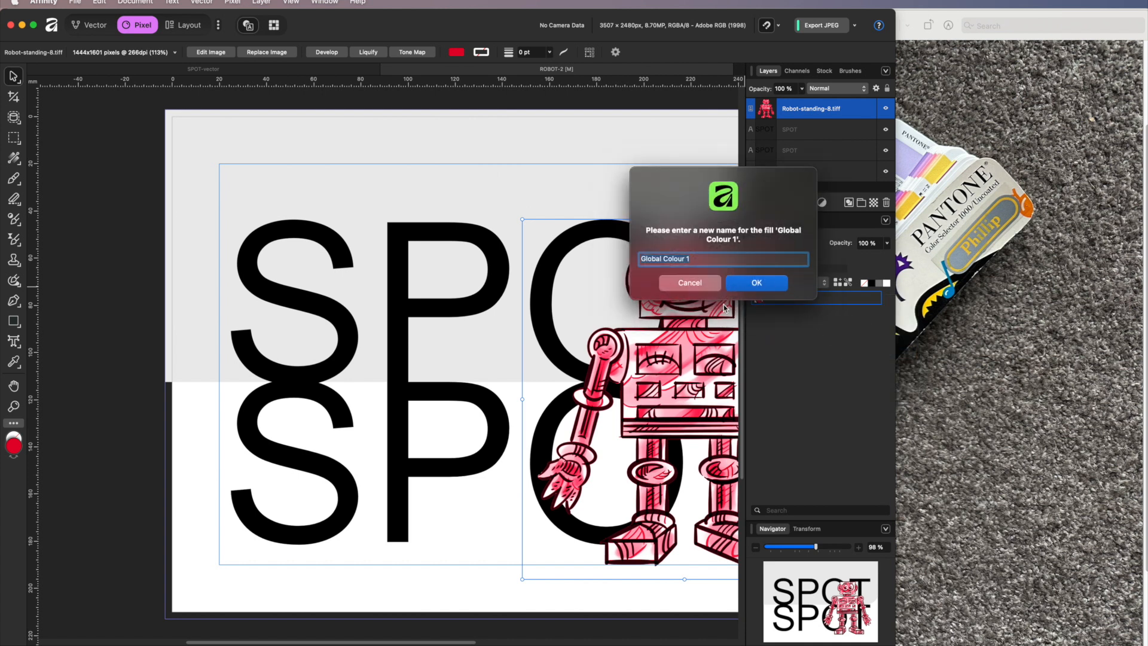
pyautogui.write('PANTONE 185 C')
pyautogui.click(760, 284)
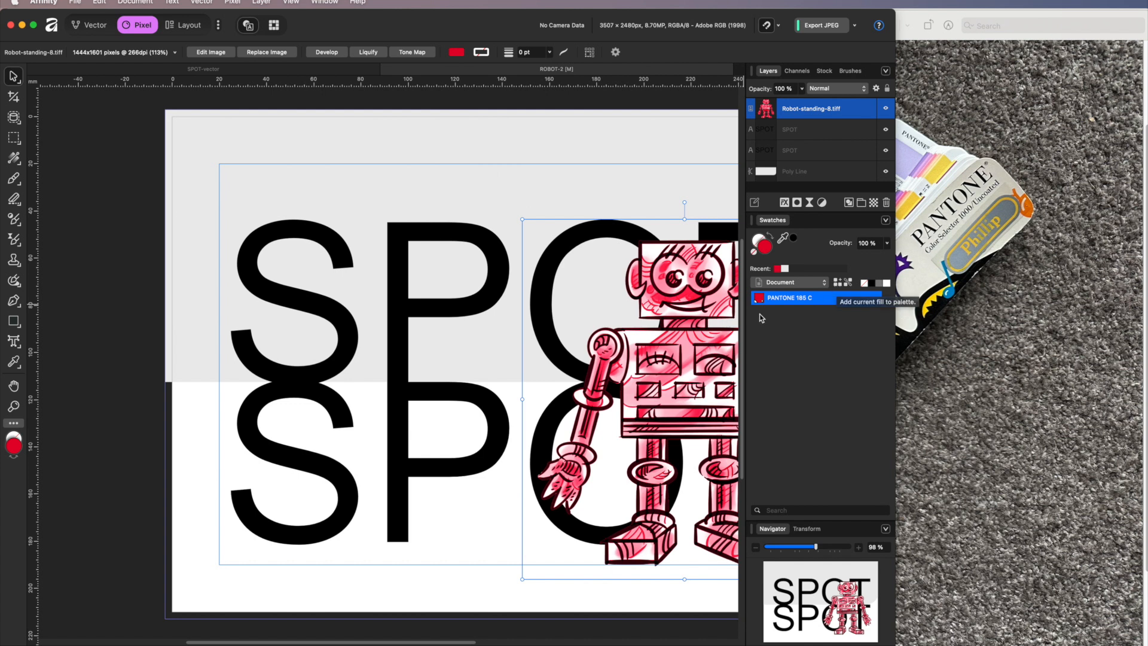
# Turn overprint on for the PANTONE 185 C document swatch and switch it off again
pyautogui.click(824, 283)
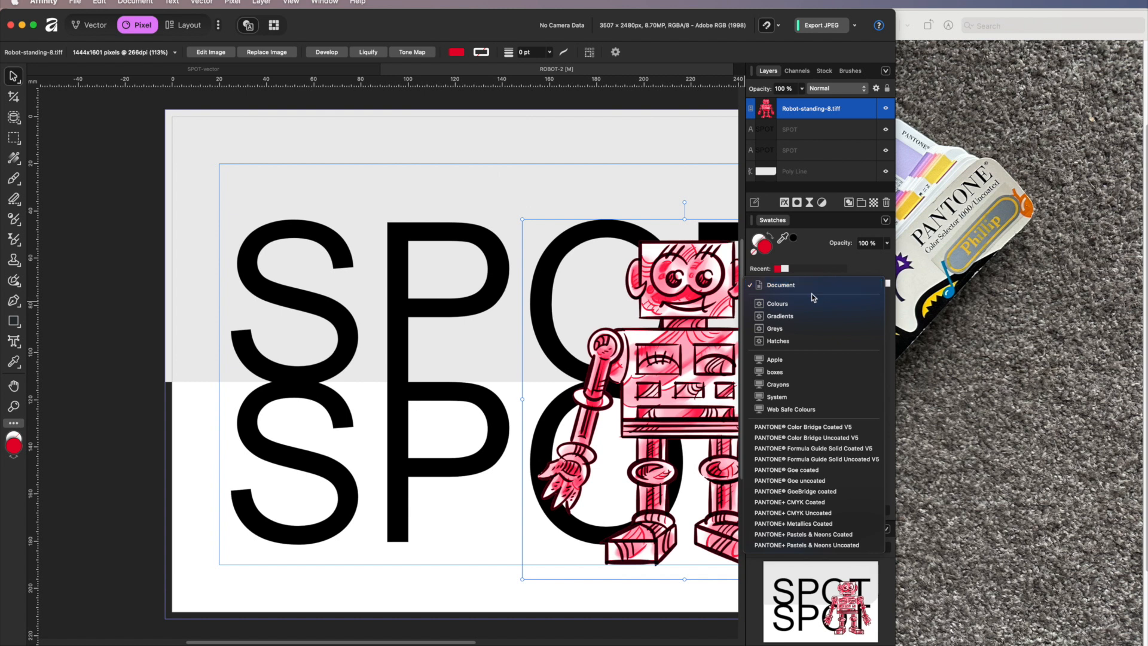
pyautogui.click(858, 264)
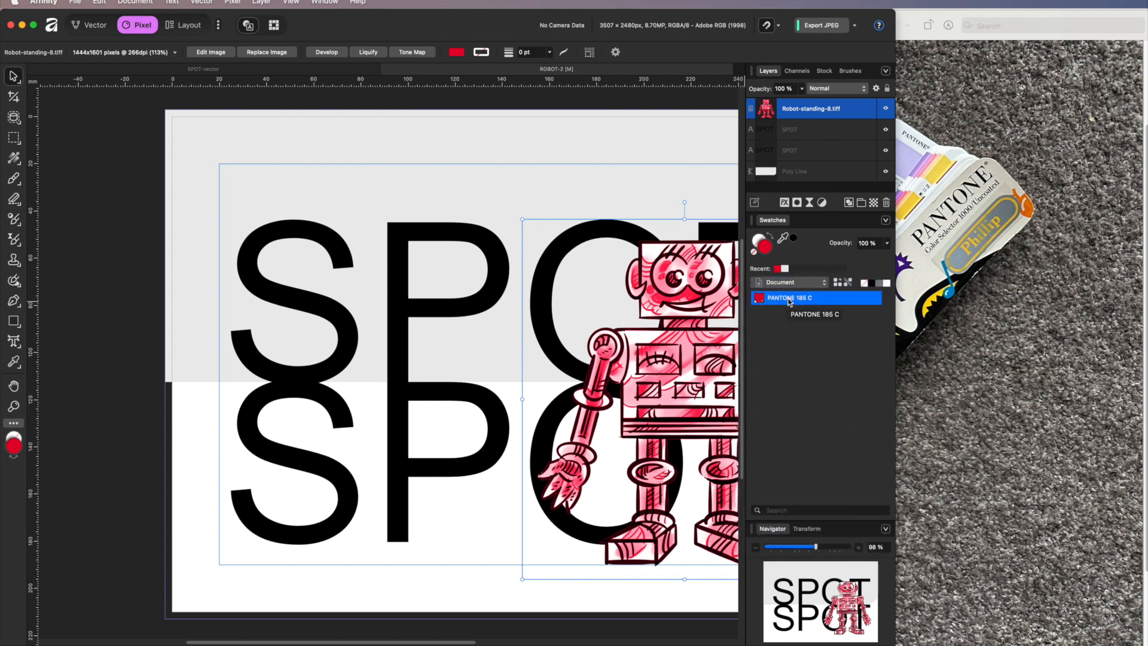
pyautogui.rightClick(789, 297)
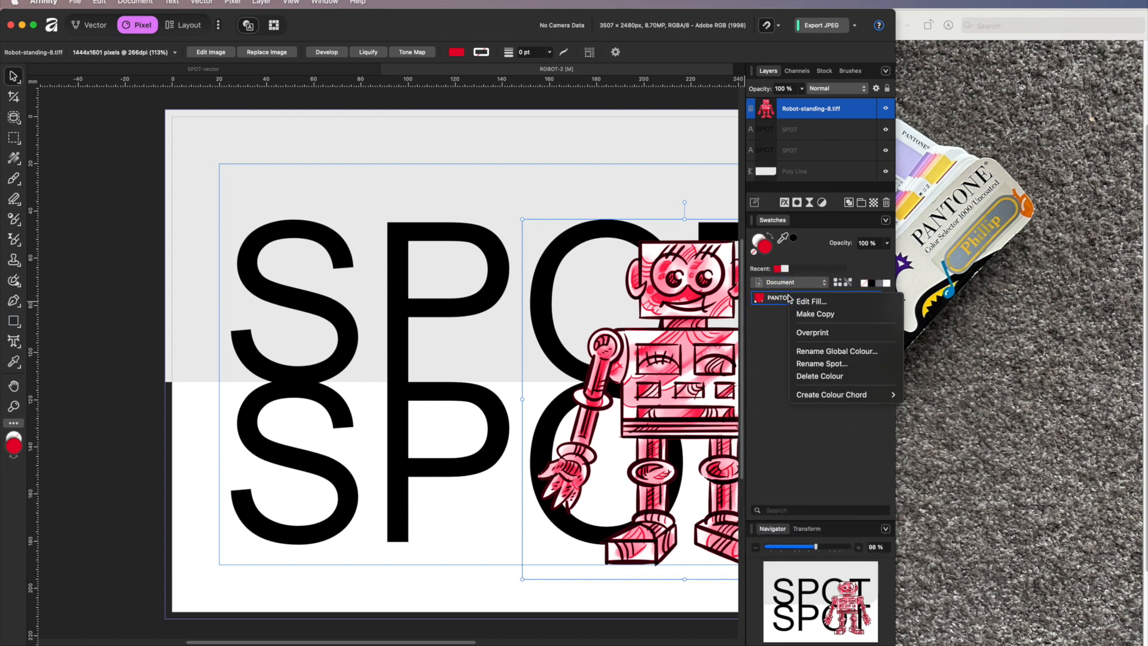
pyautogui.click(810, 332)
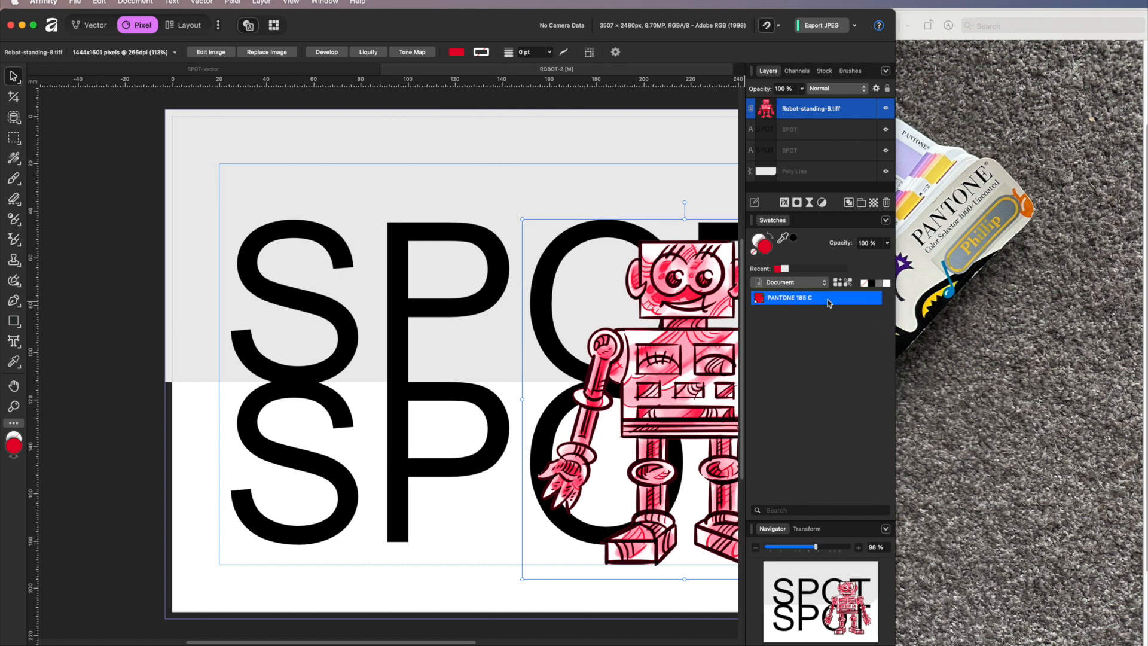
pyautogui.rightClick(779, 301)
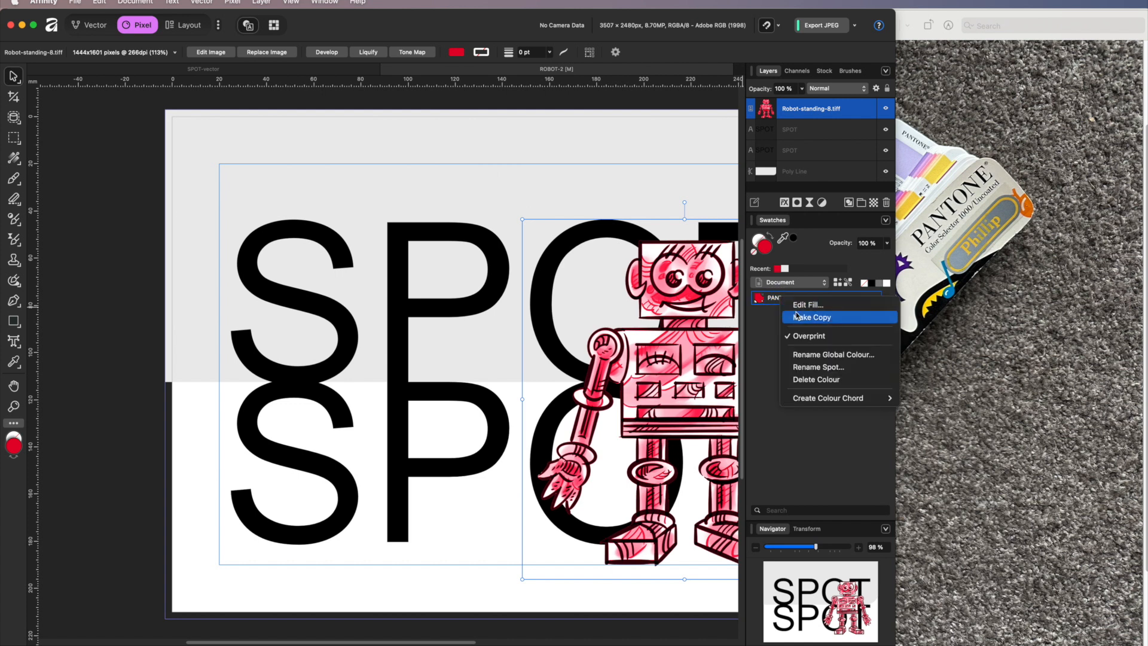
pyautogui.click(797, 336)
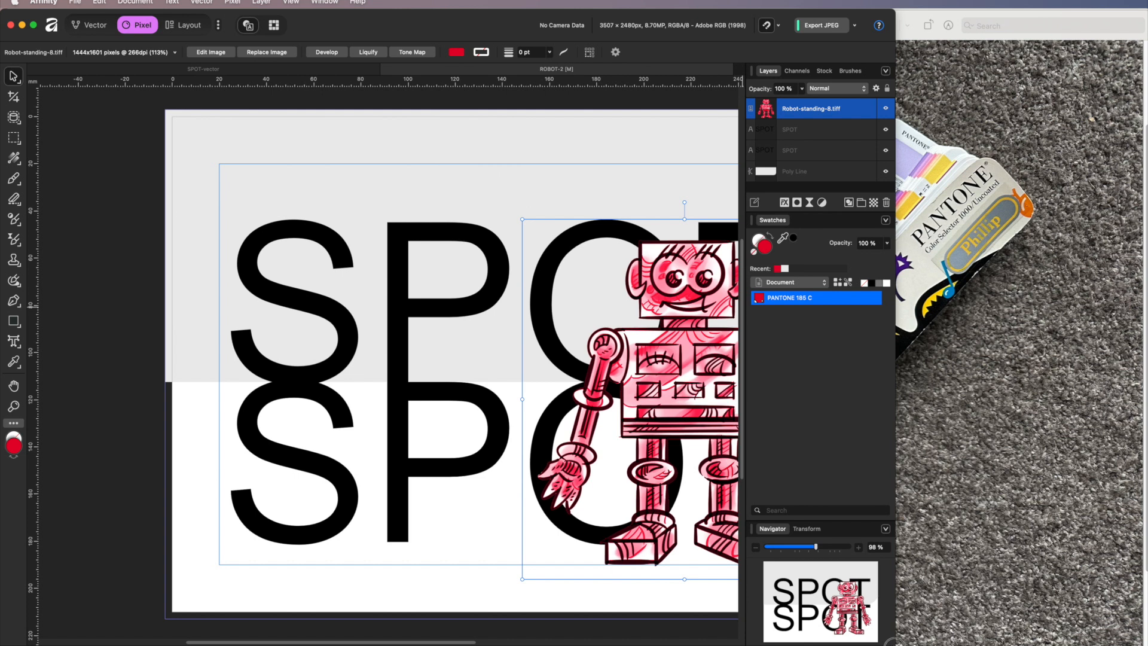
# Widen the application window to show the whole page and load the PANTONE Formula Guide Solid Coated V5 swatch palette
pyautogui.moveTo(894, 641); pyautogui.dragTo(1142, 641)
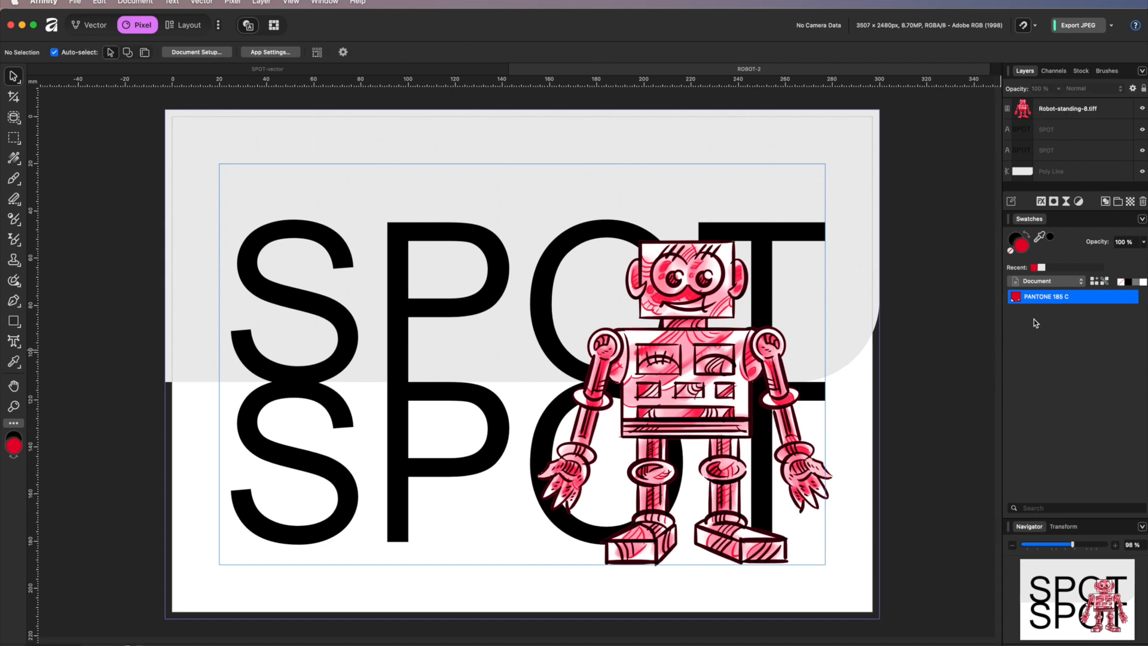
pyautogui.click(1080, 283)
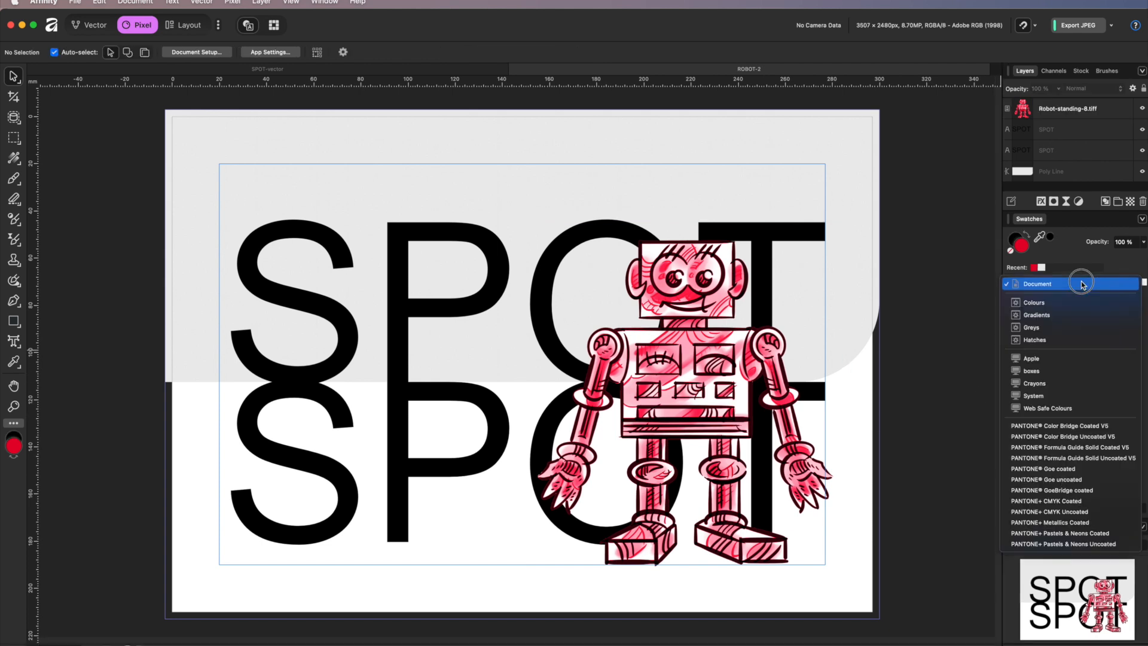
pyautogui.click(1051, 448)
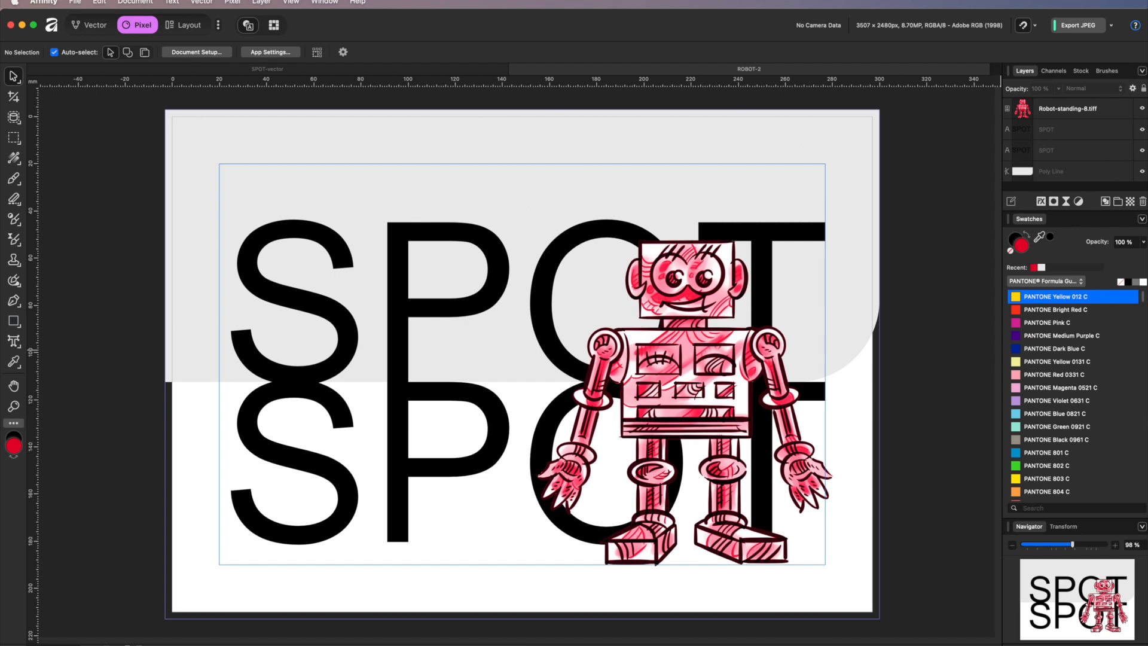
# Colour the upper SPOT text with the PANTONE 7405 C yellow swatch
pyautogui.moveTo(1143, 302); pyautogui.dragTo(1144, 305)
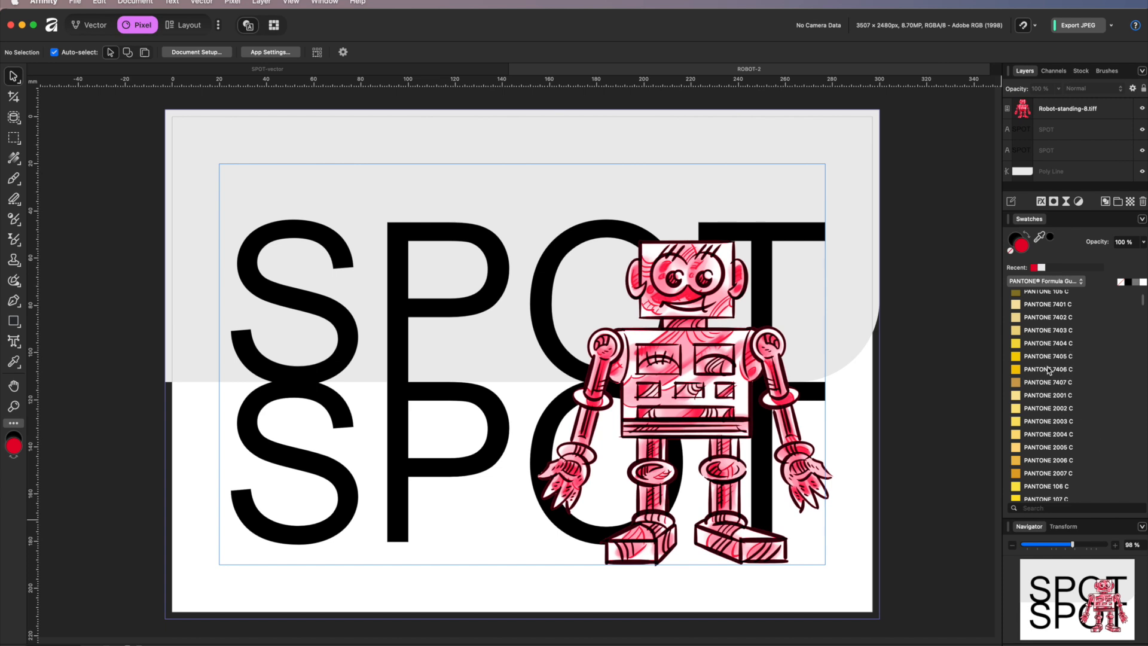
pyautogui.click(1015, 357)
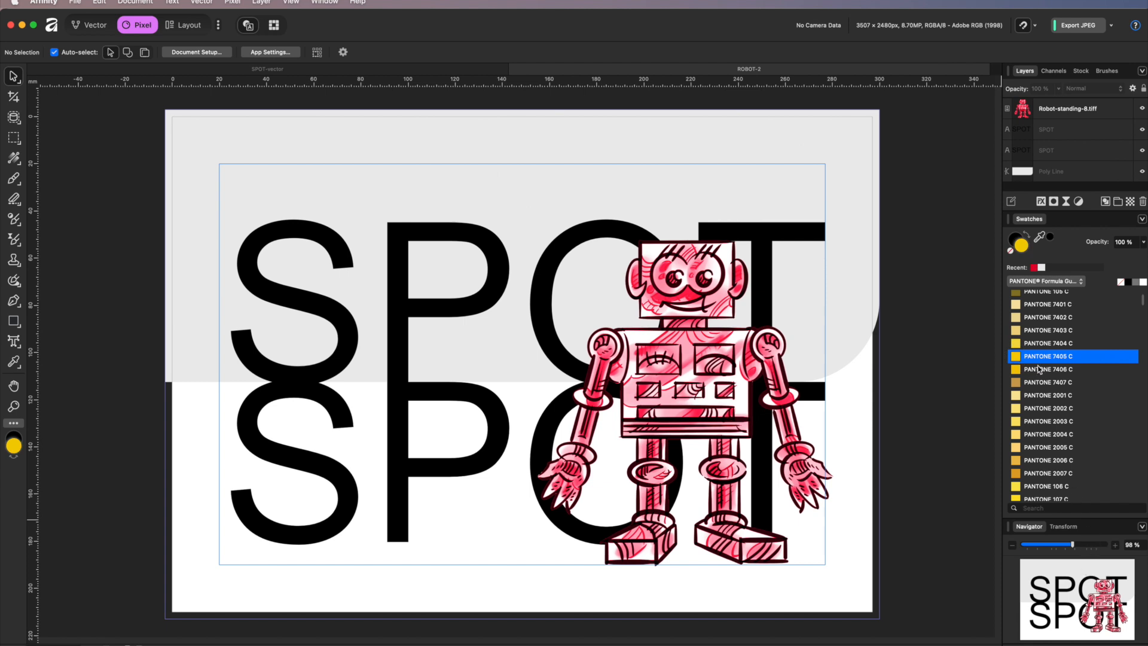
pyautogui.moveTo(1018, 359); pyautogui.dragTo(1019, 360)
pyautogui.click(413, 319)
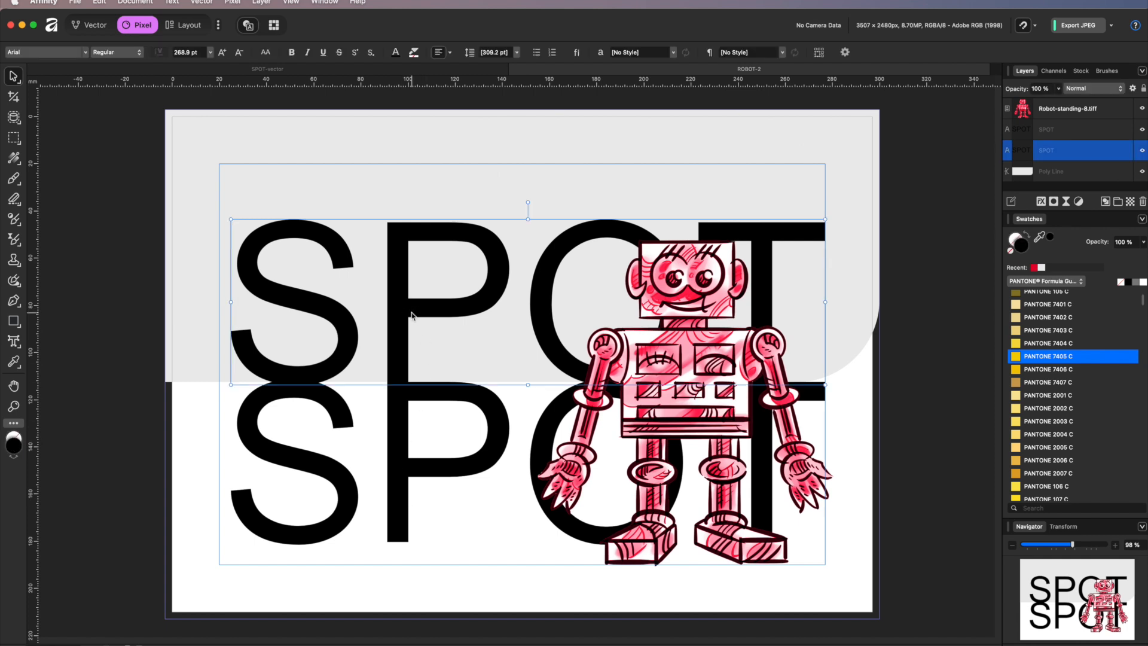
pyautogui.click(1015, 357)
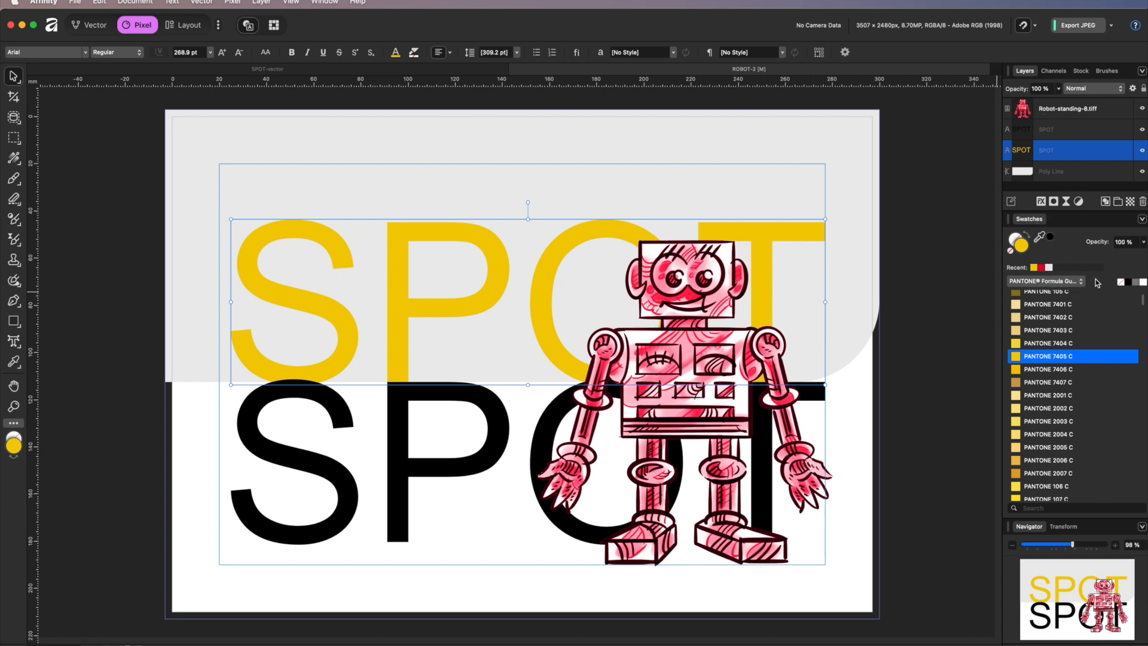
# Return to the document palette and add the upper text's yellow fill to it as a global colour
pyautogui.click(1078, 282)
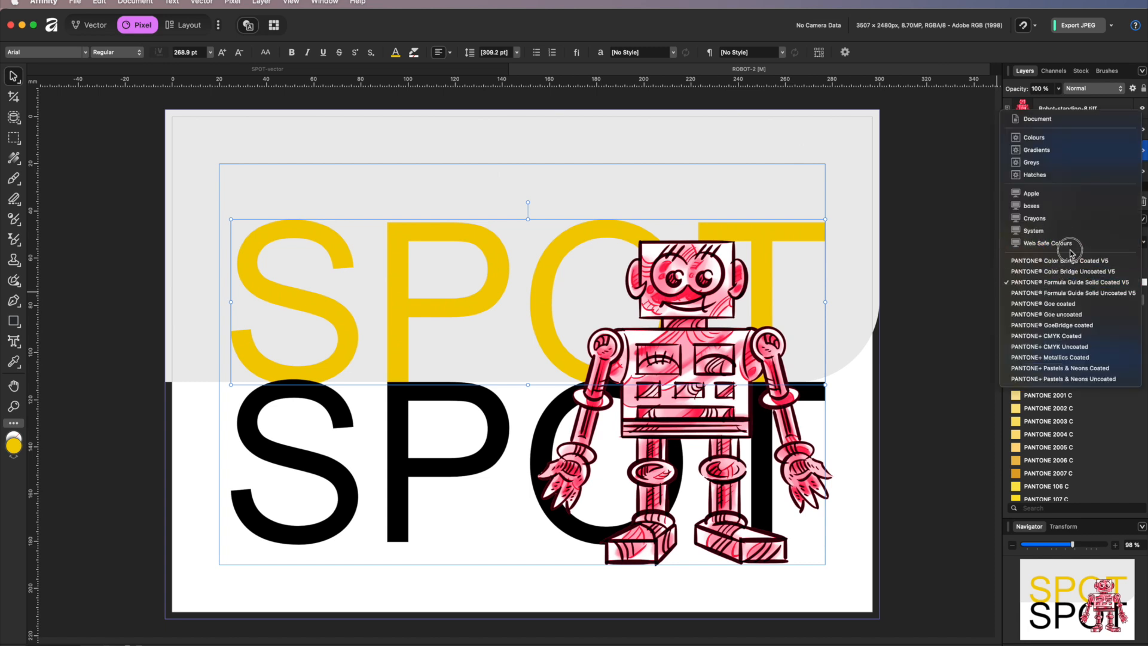
pyautogui.click(1047, 118)
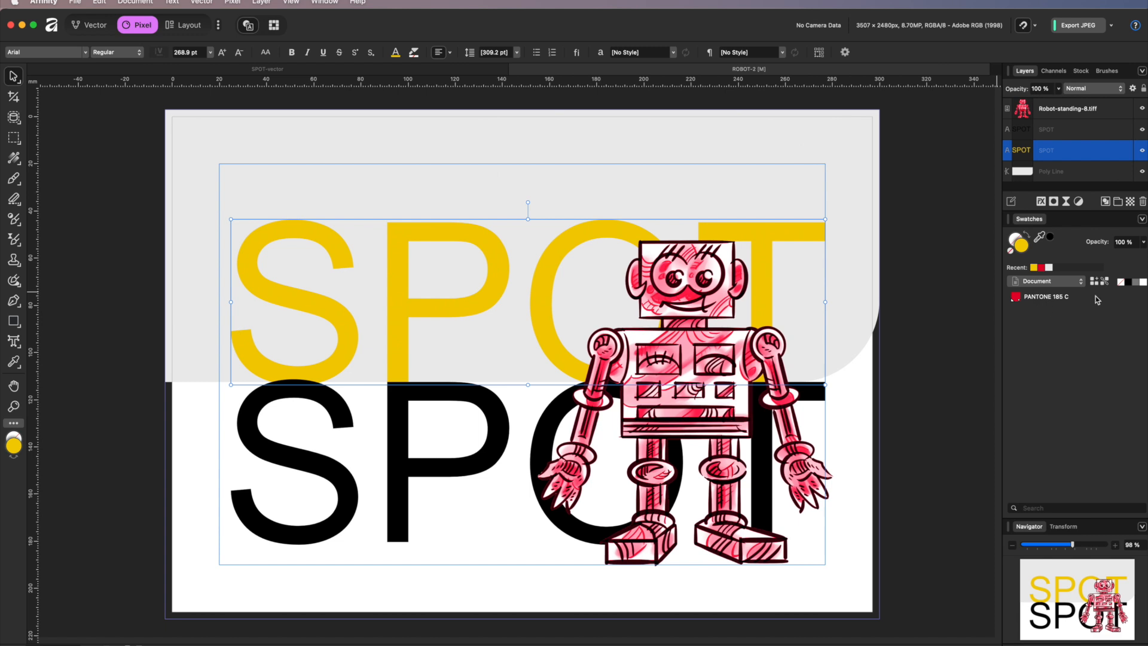
pyautogui.click(1104, 282)
# Copy the yellow swatch's spot name and rename its global colour as PANTONE 7405 C
pyautogui.rightClick(1020, 312)
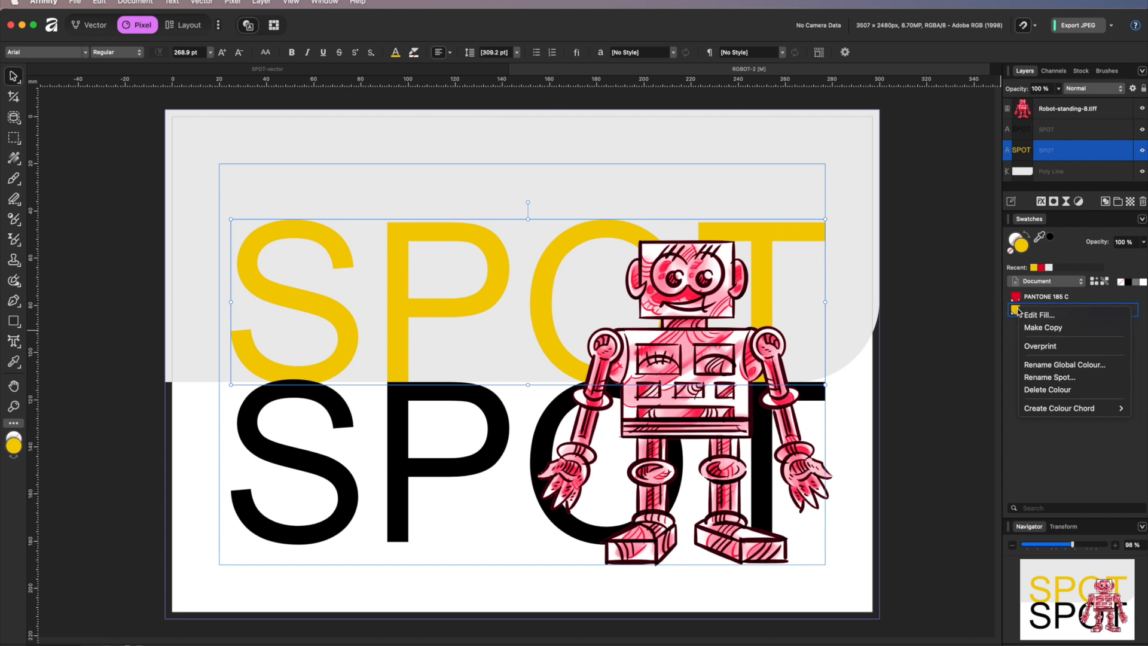
pyautogui.click(1054, 367)
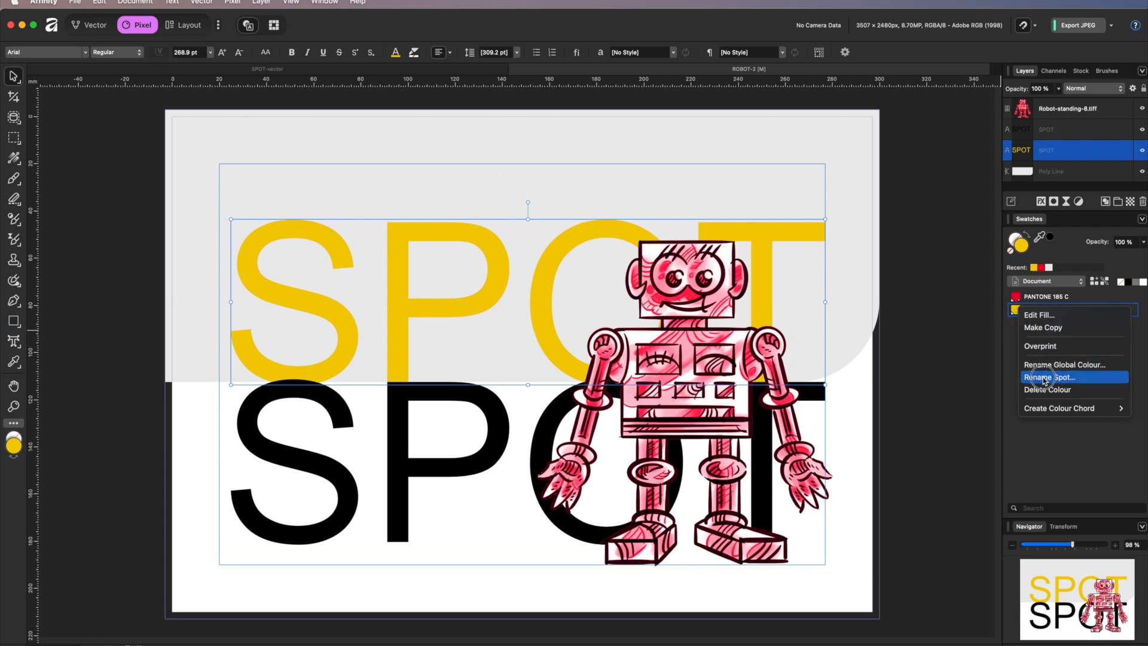
pyautogui.click(1045, 378)
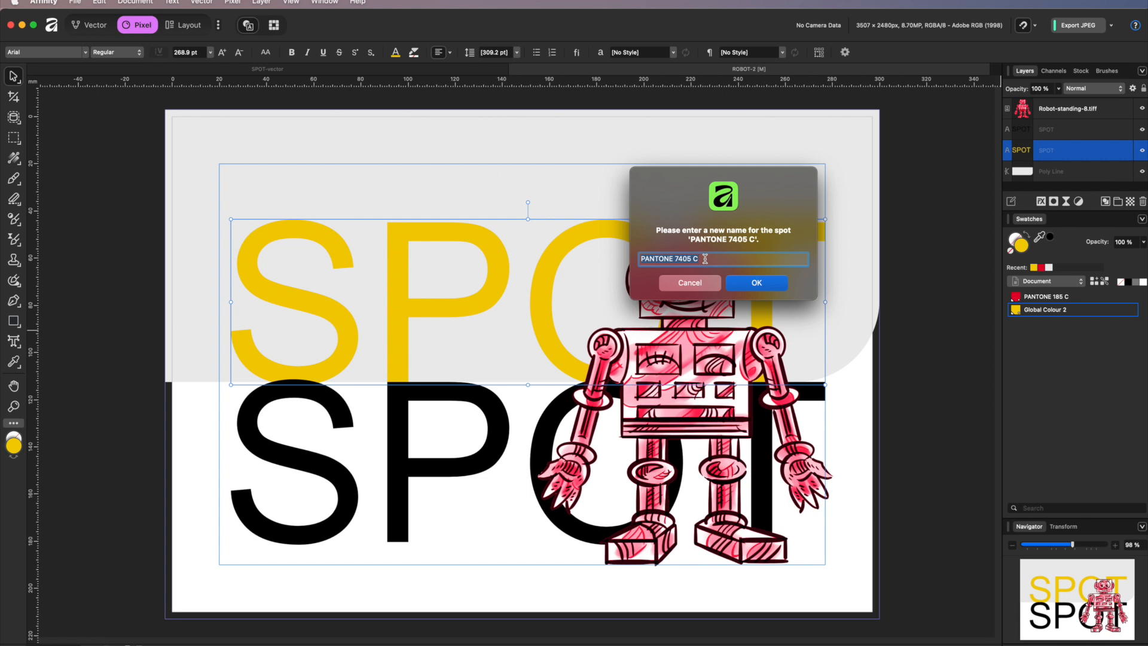
pyautogui.click(687, 258)
pyautogui.click(764, 285)
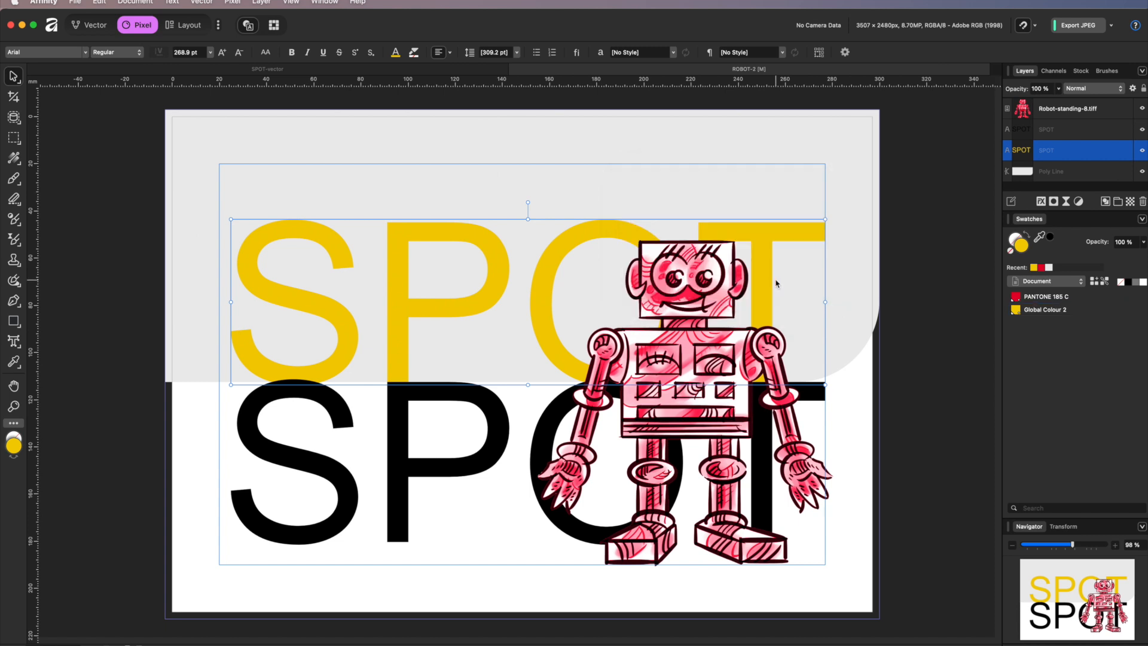
pyautogui.rightClick(1029, 313)
pyautogui.click(1027, 315)
pyautogui.rightClick(1035, 314)
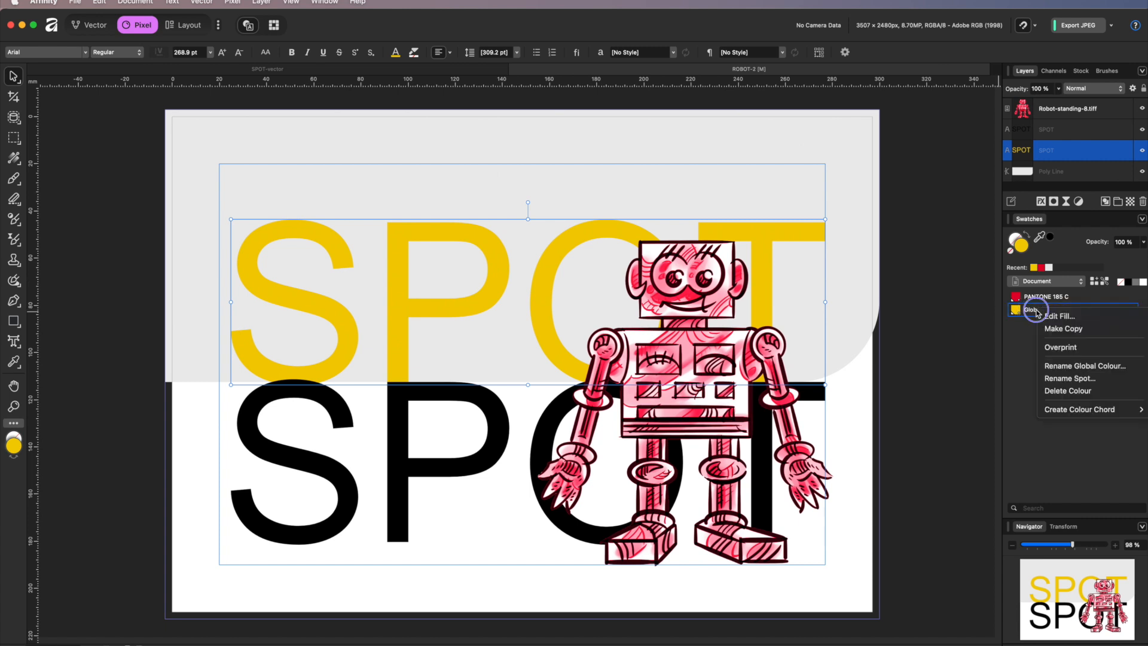
pyautogui.click(1084, 368)
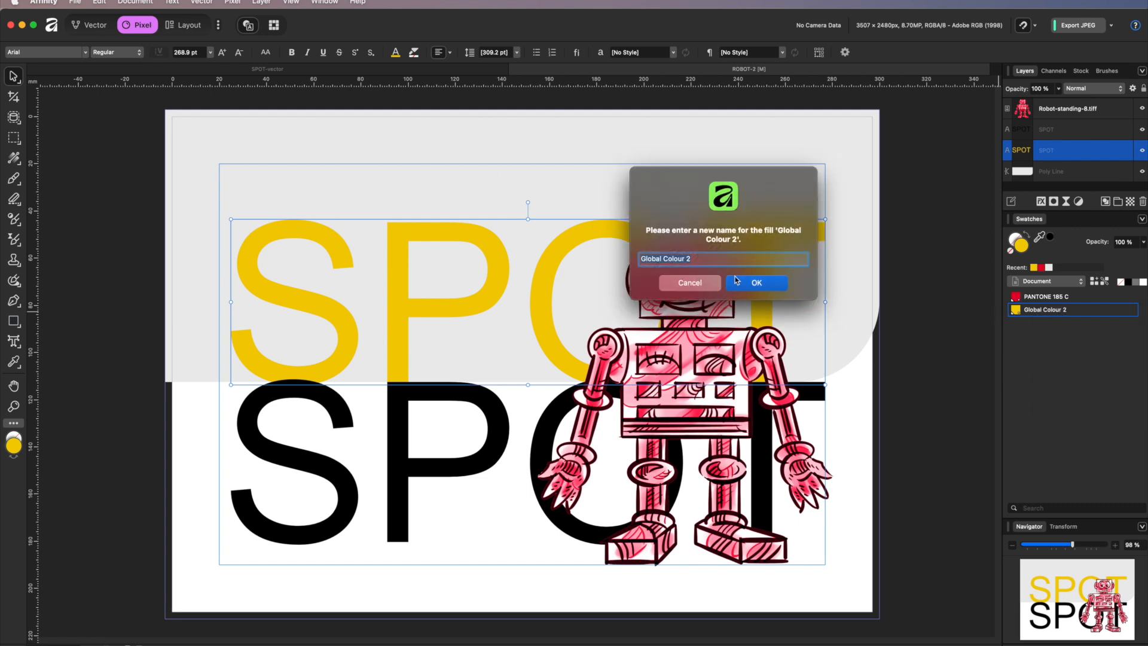
pyautogui.press('super+v')
pyautogui.click(771, 285)
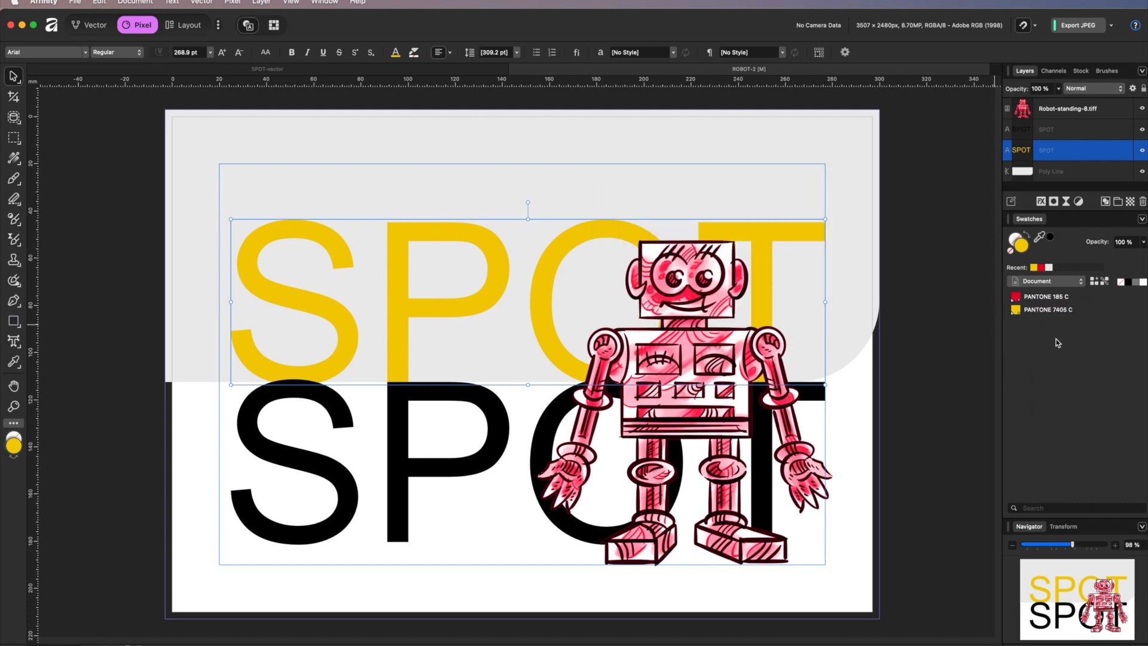
# Colour the lower SPOT text with the PANTONE 185 C swatch from the document palette
pyautogui.click(398, 526)
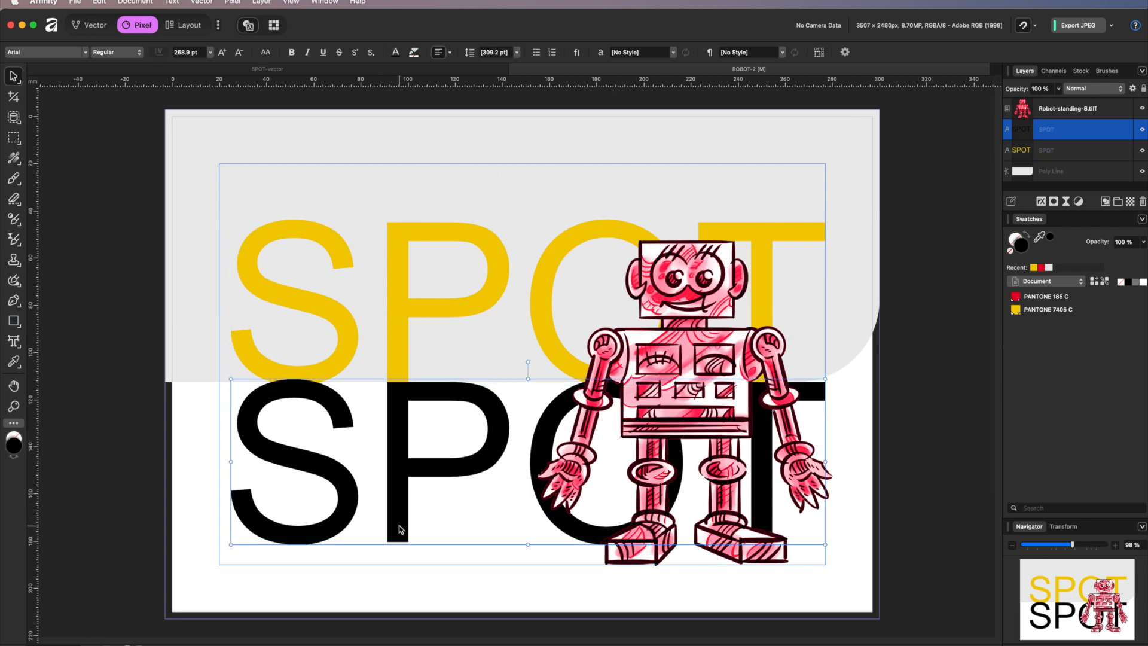
pyautogui.click(1034, 297)
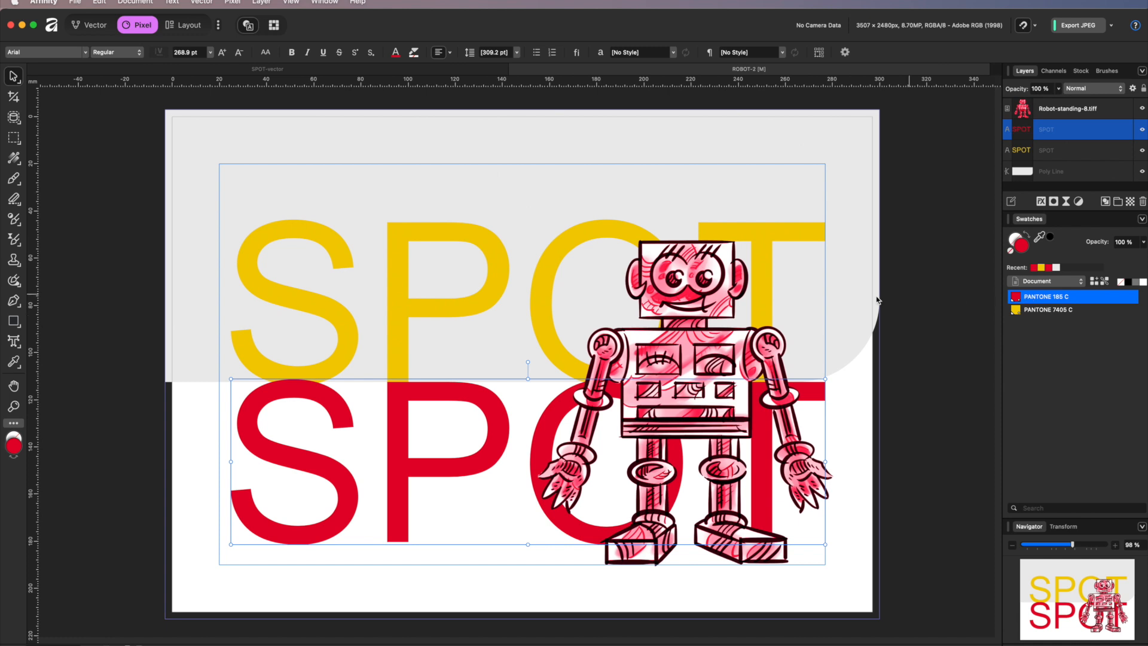
# Fill the background shape with the PANTONE 185 C document swatch and save the document
pyautogui.click(310, 143)
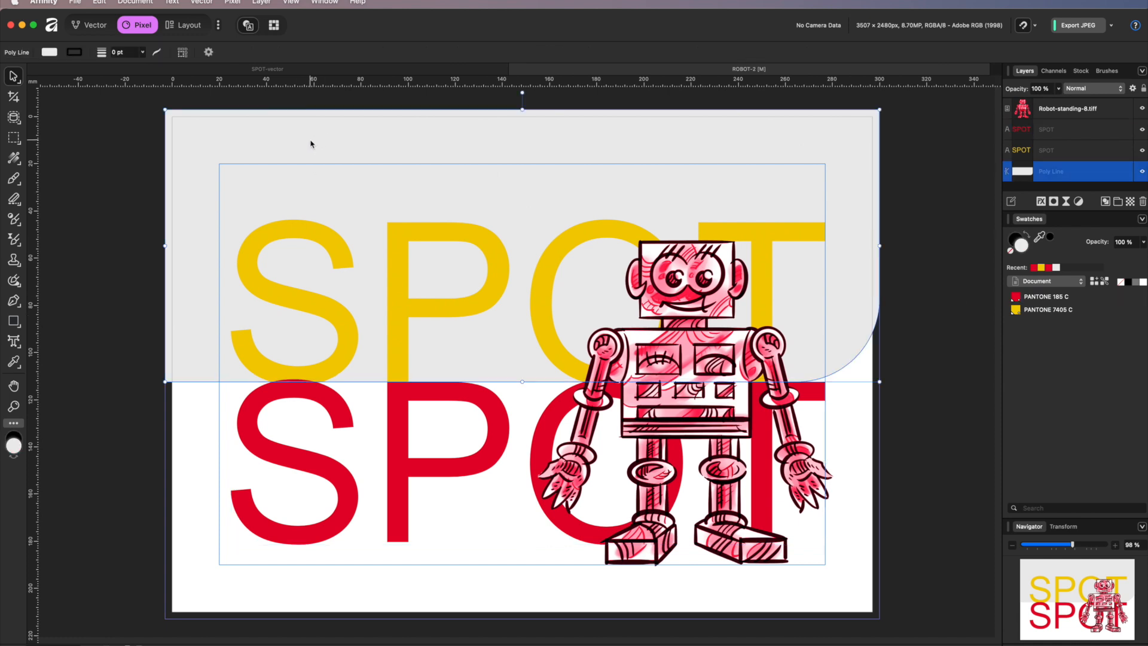
pyautogui.click(1032, 295)
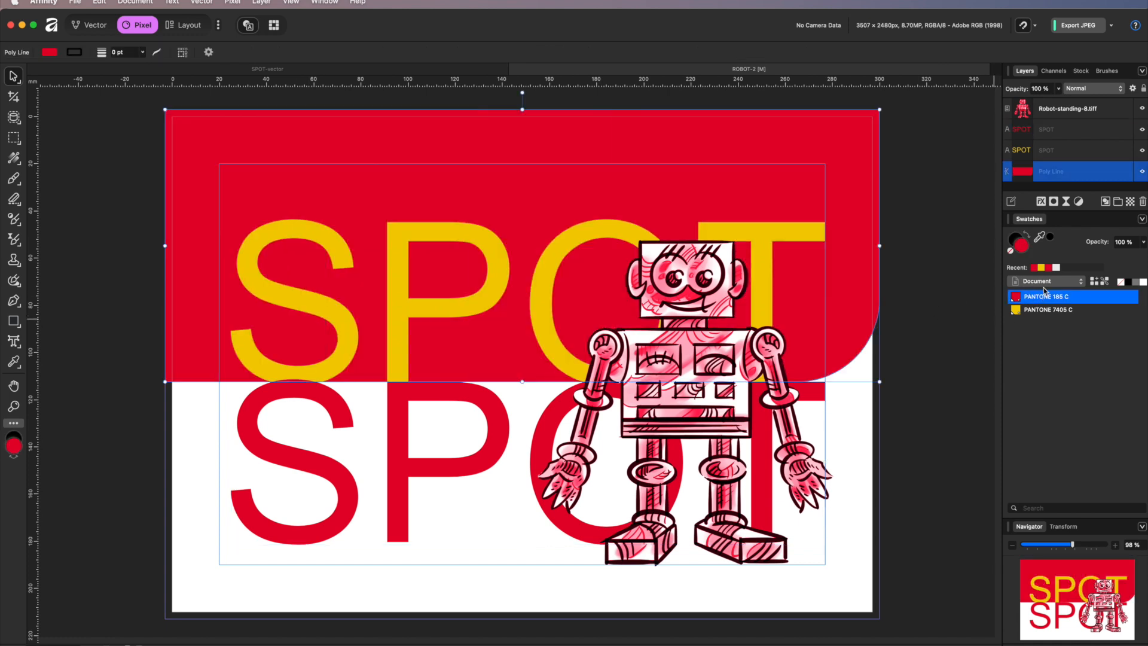
pyautogui.click(889, 444)
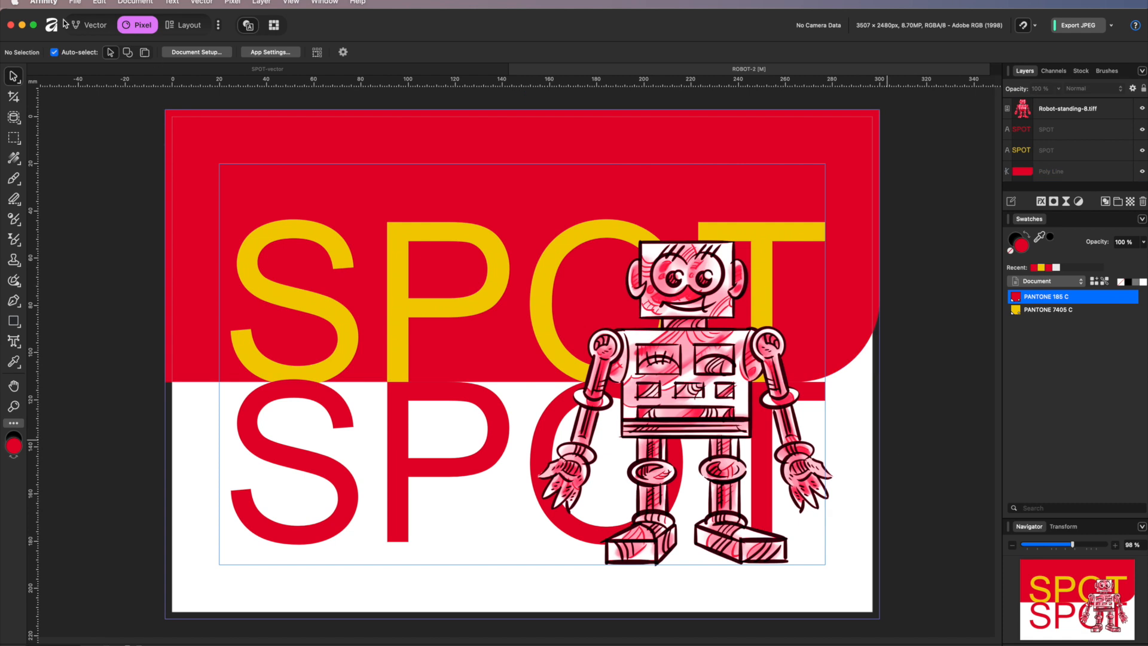
pyautogui.click(75, 2)
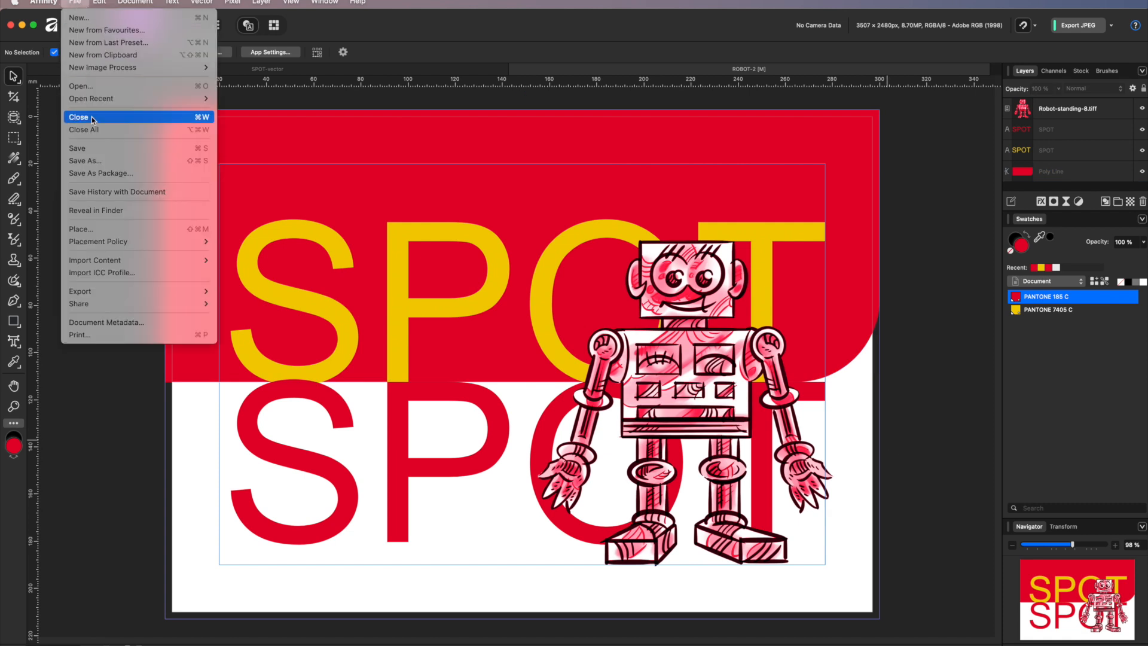
pyautogui.click(84, 150)
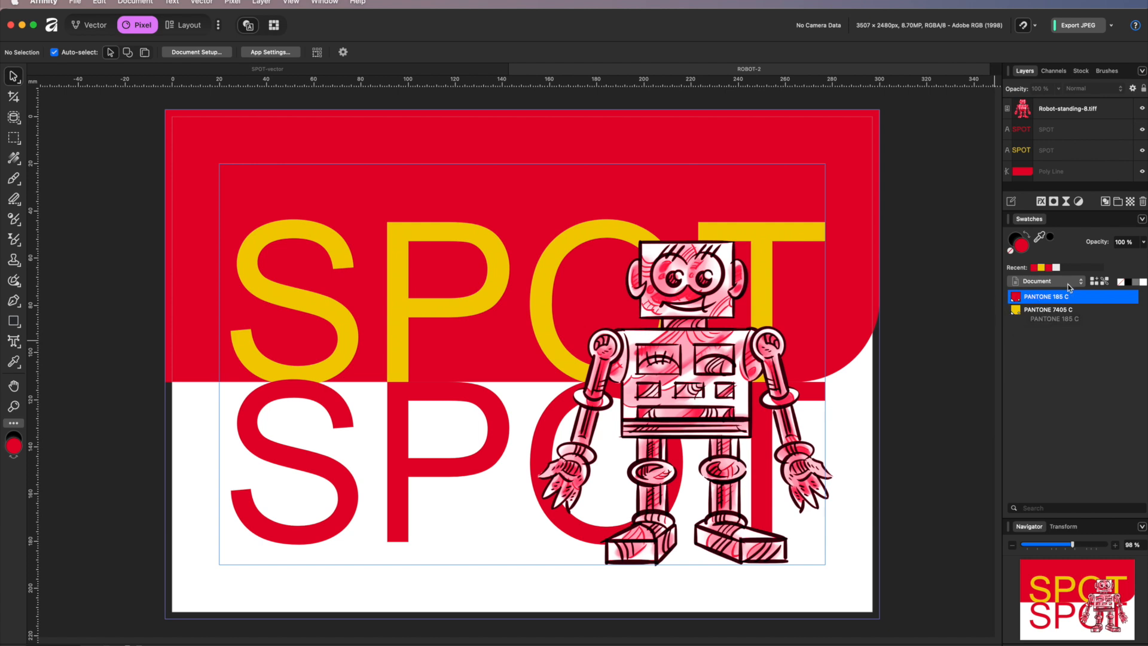
# Show the document palette and check which swatches the background shape and the lower SPOT text use
pyautogui.click(1048, 283)
pyautogui.click(75, 2)
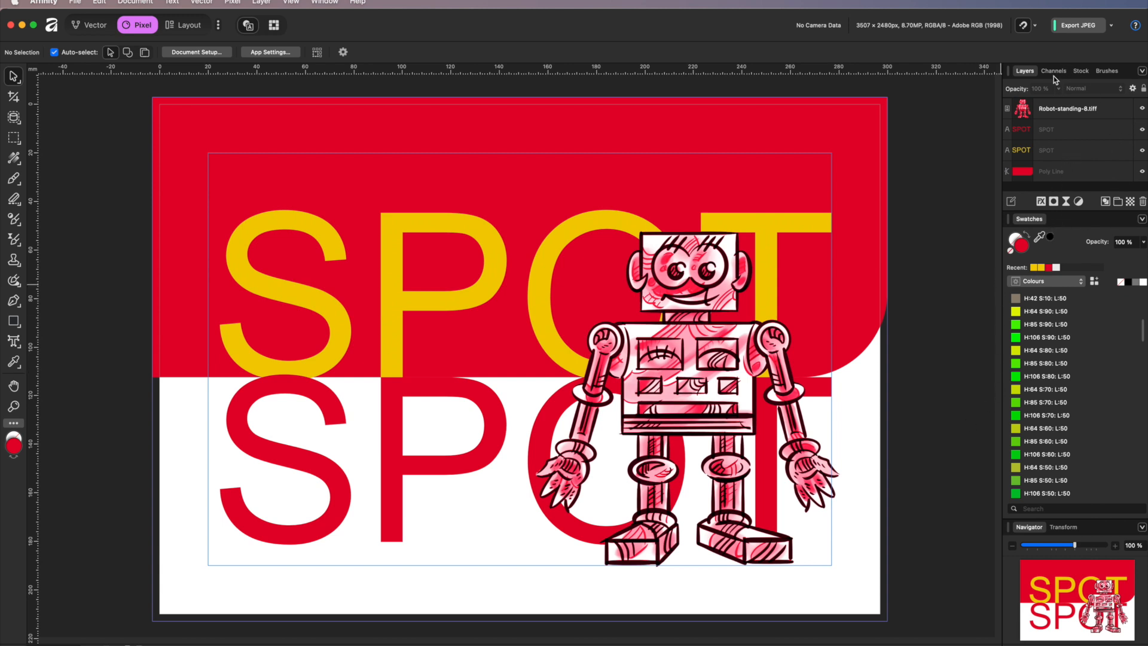
pyautogui.click(1052, 282)
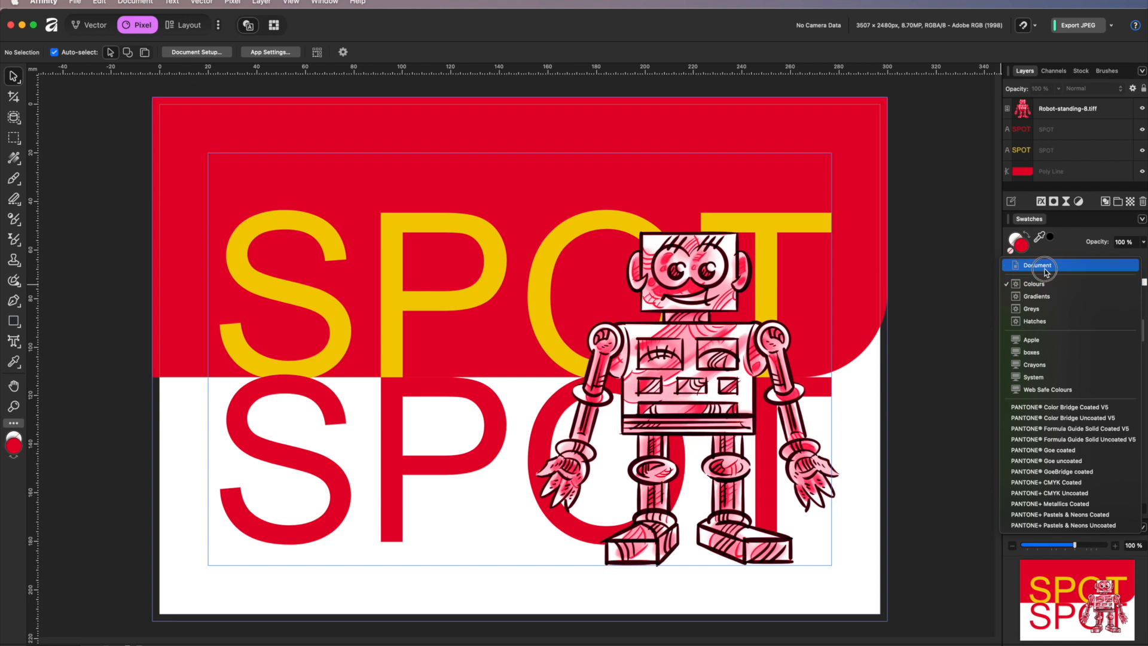
pyautogui.click(1050, 267)
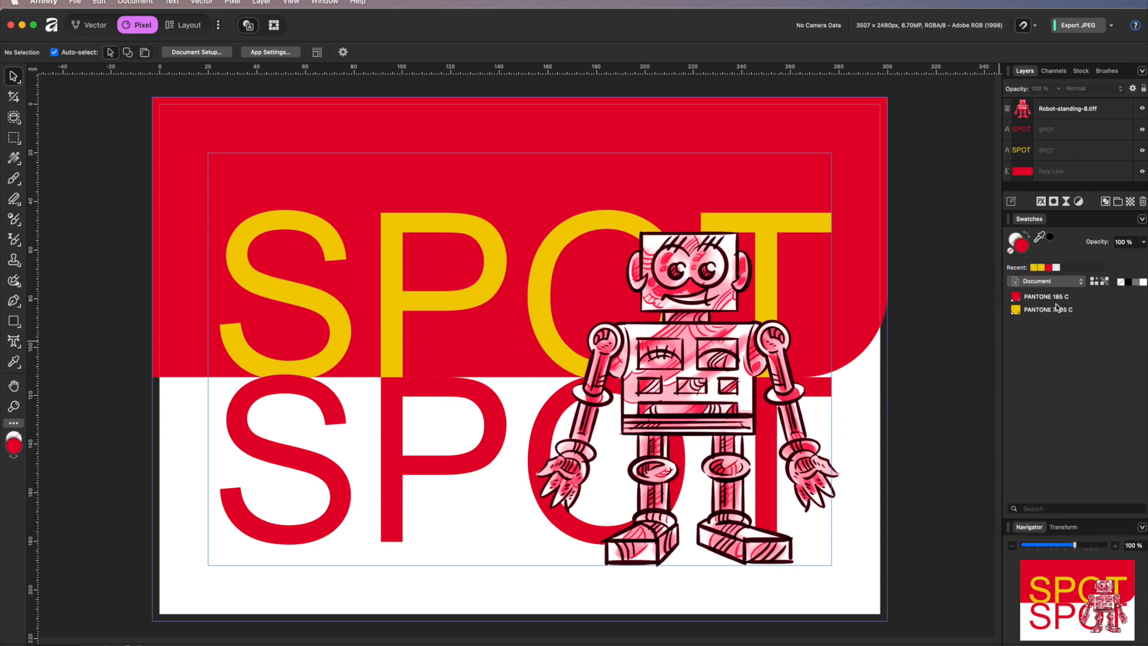
pyautogui.click(184, 369)
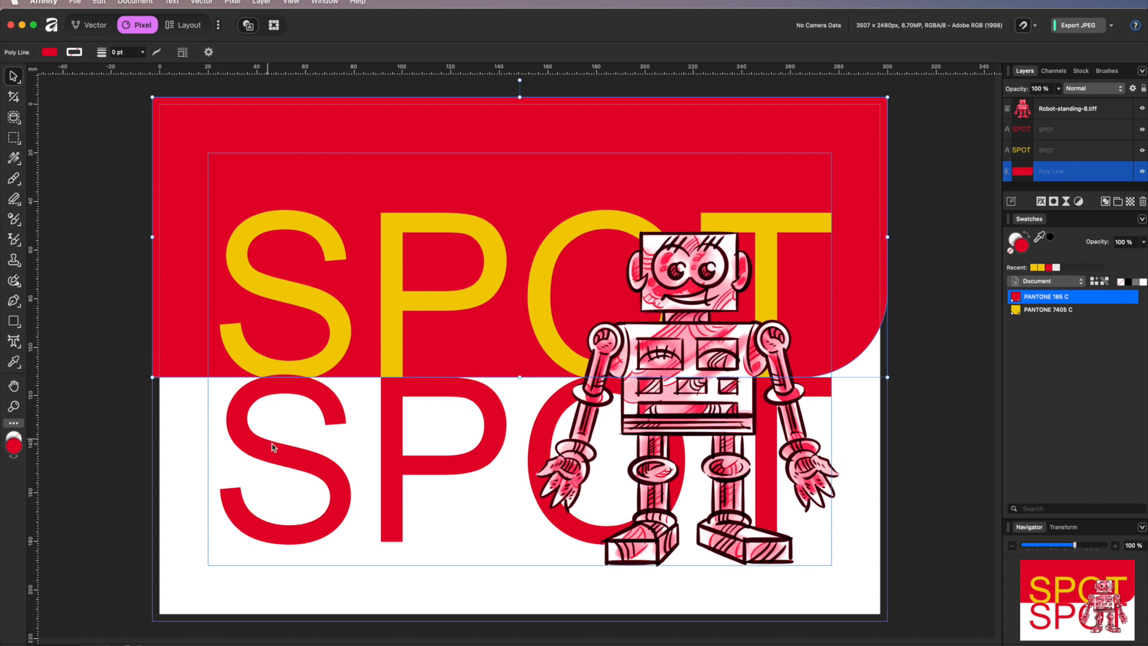
pyautogui.click(276, 459)
pyautogui.click(192, 377)
# Try a white fill on the upper SPOT text and recolour it with the PANTONE 7405 C swatch
pyautogui.click(453, 302)
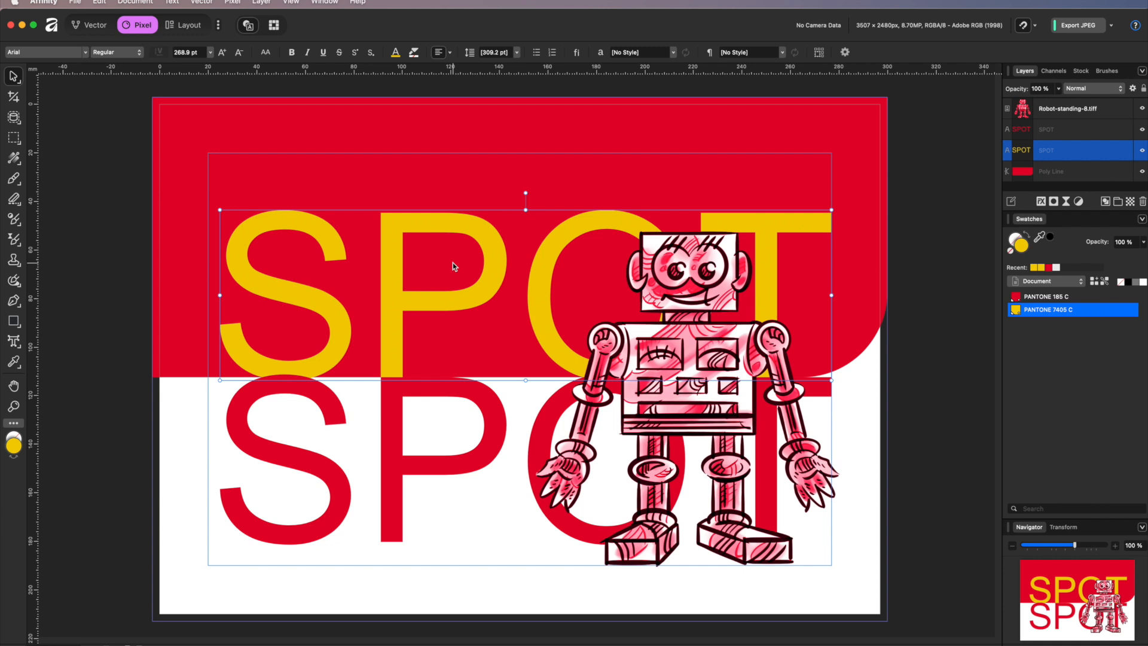
pyautogui.click(1143, 283)
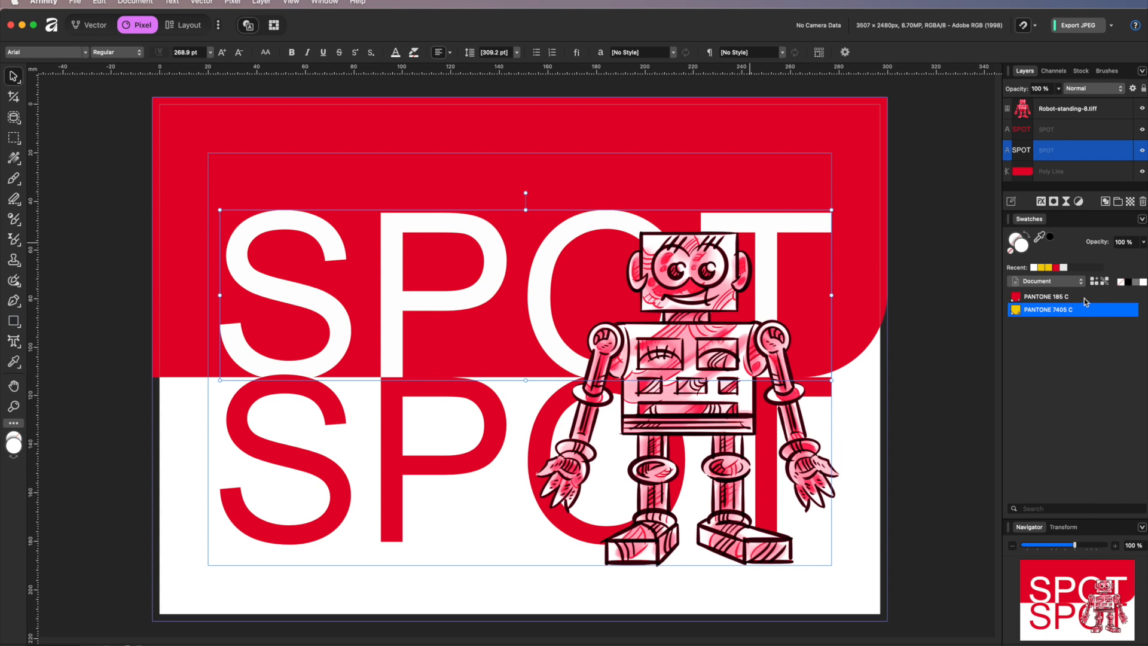
pyautogui.click(1035, 311)
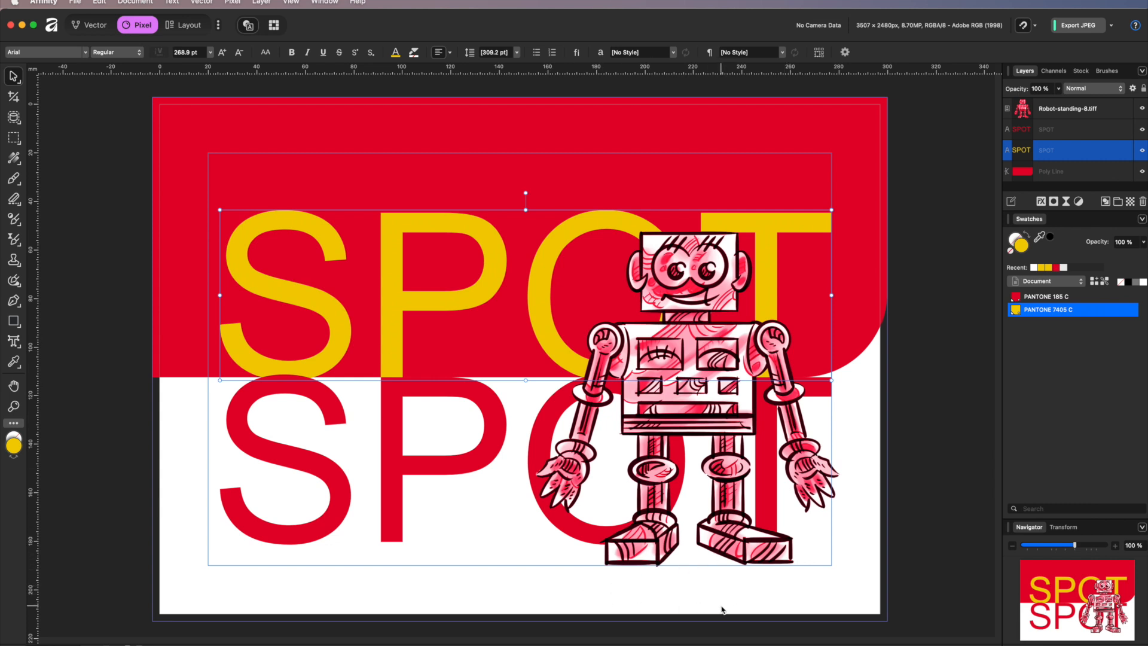
# Try the PANTONE 7405 C swatch on the robot image and set it back to PANTONE 185 C
pyautogui.click(642, 559)
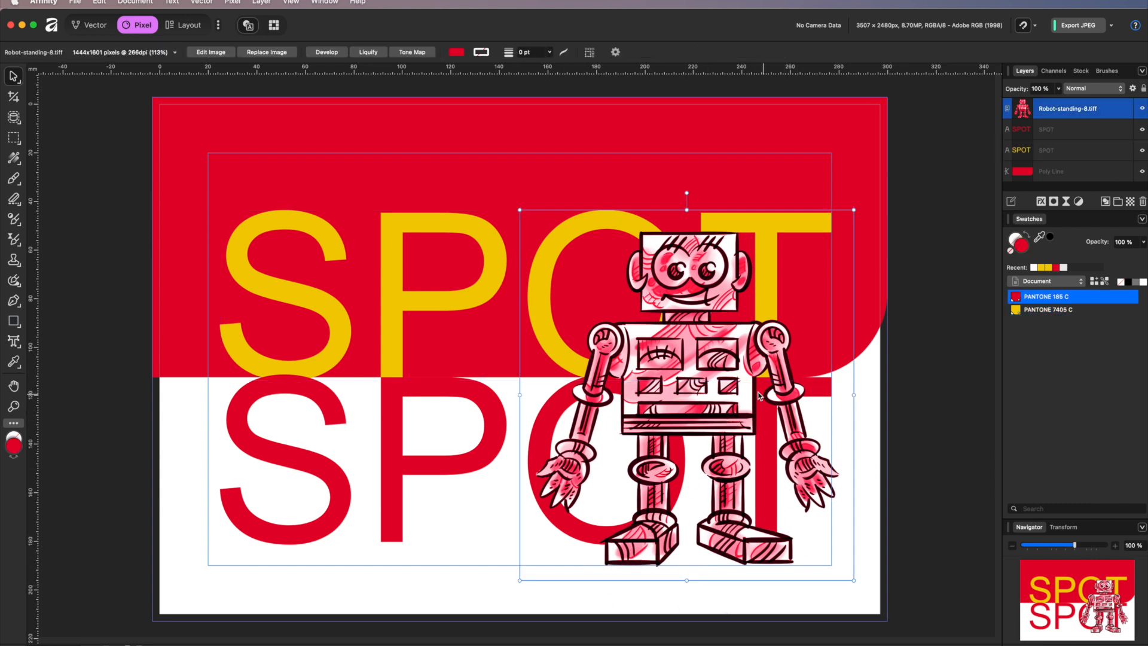
pyautogui.click(1030, 310)
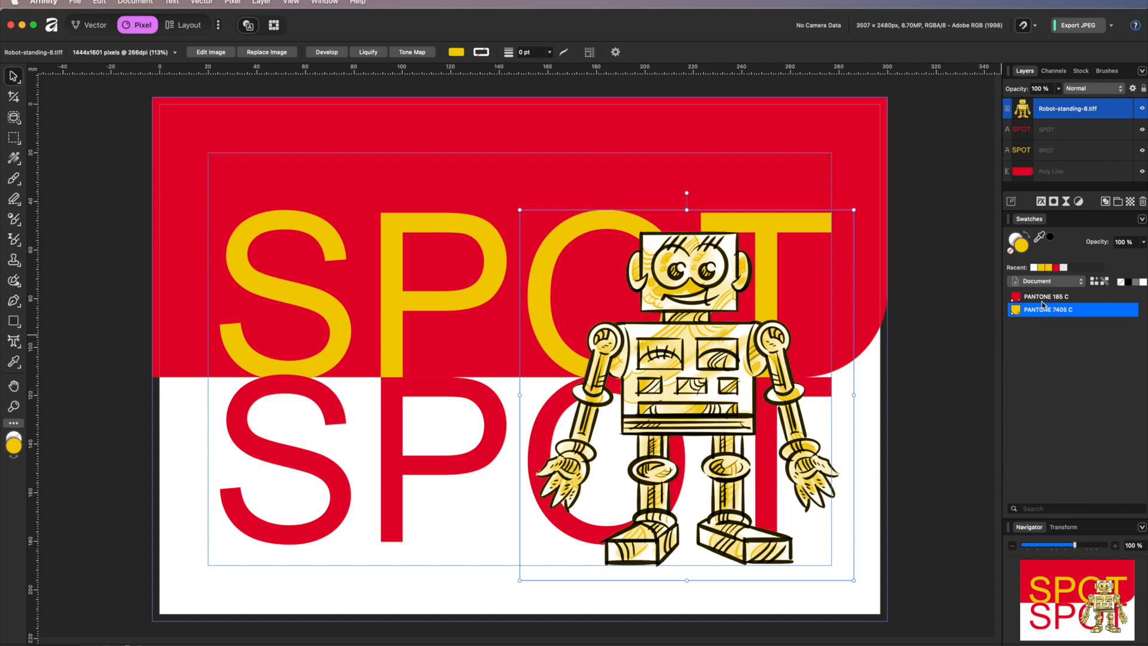
pyautogui.click(1033, 297)
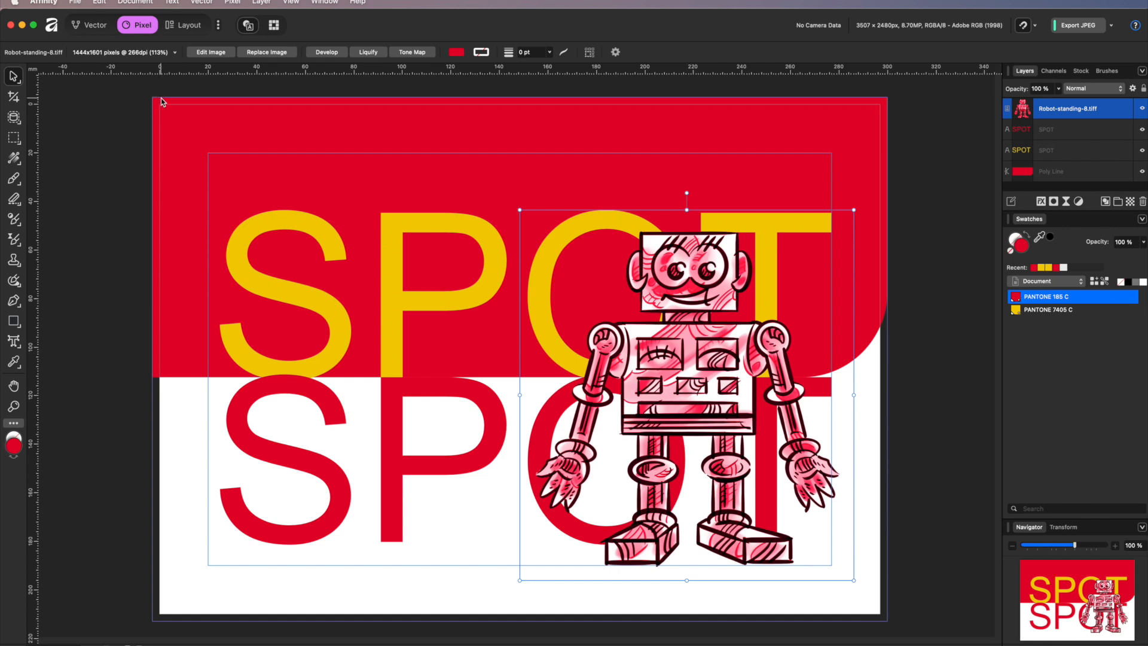
# Convert the document's colour format to CMYK/8 with the U.S. Web Coated (SWOP) v2 profile
pyautogui.click(144, 3)
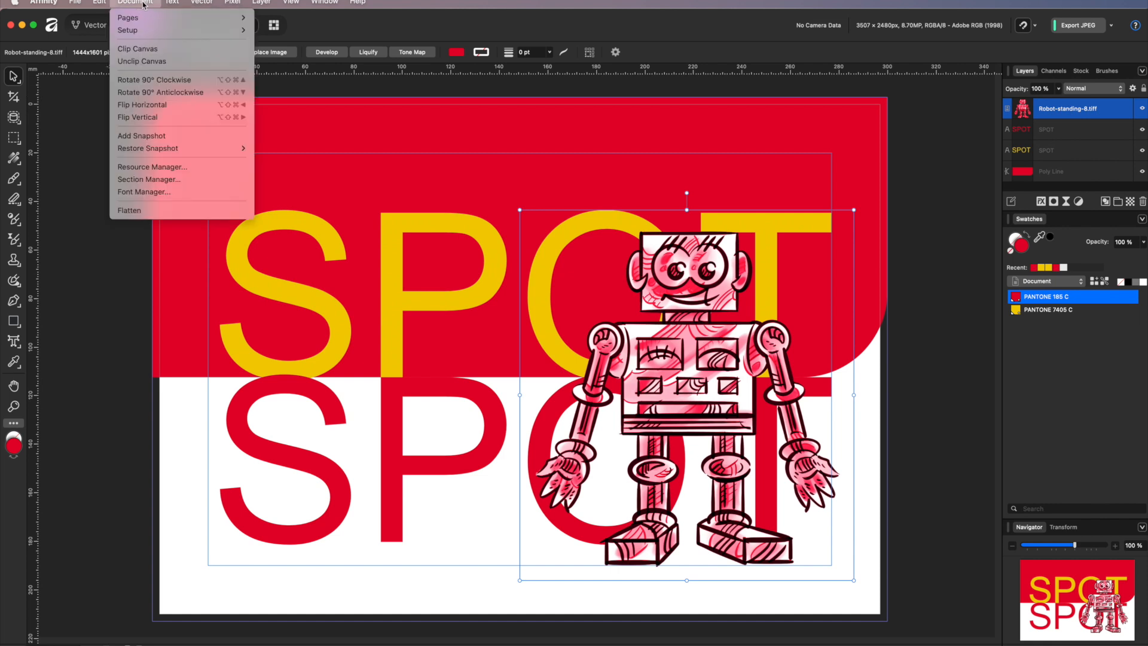
pyautogui.moveTo(141, 14)
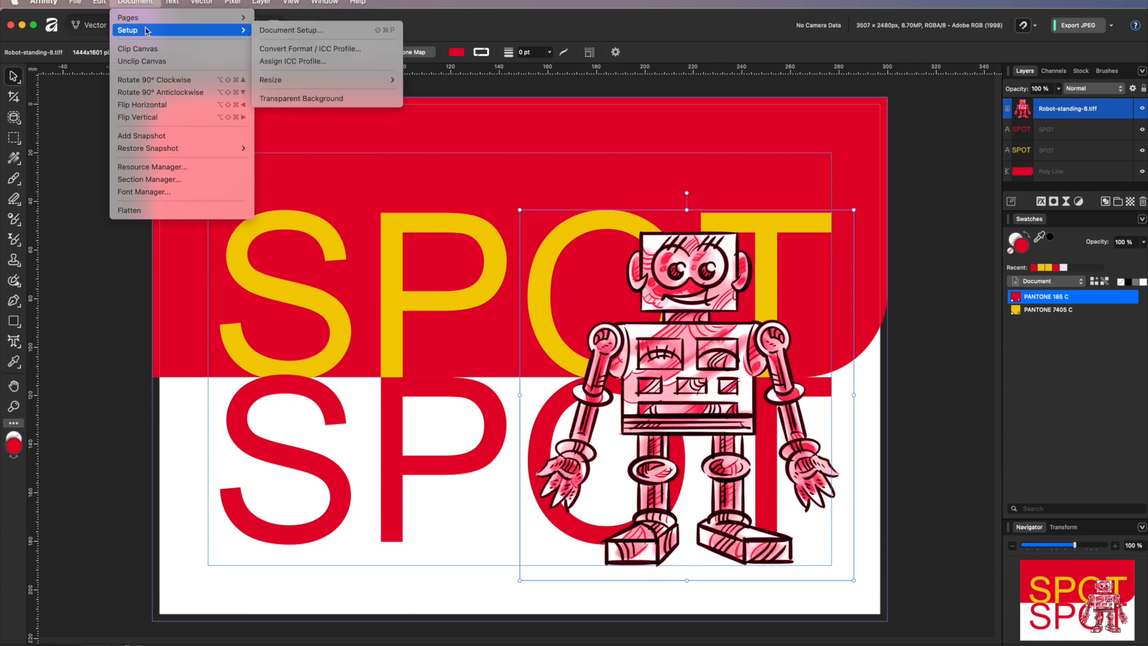
pyautogui.click(292, 33)
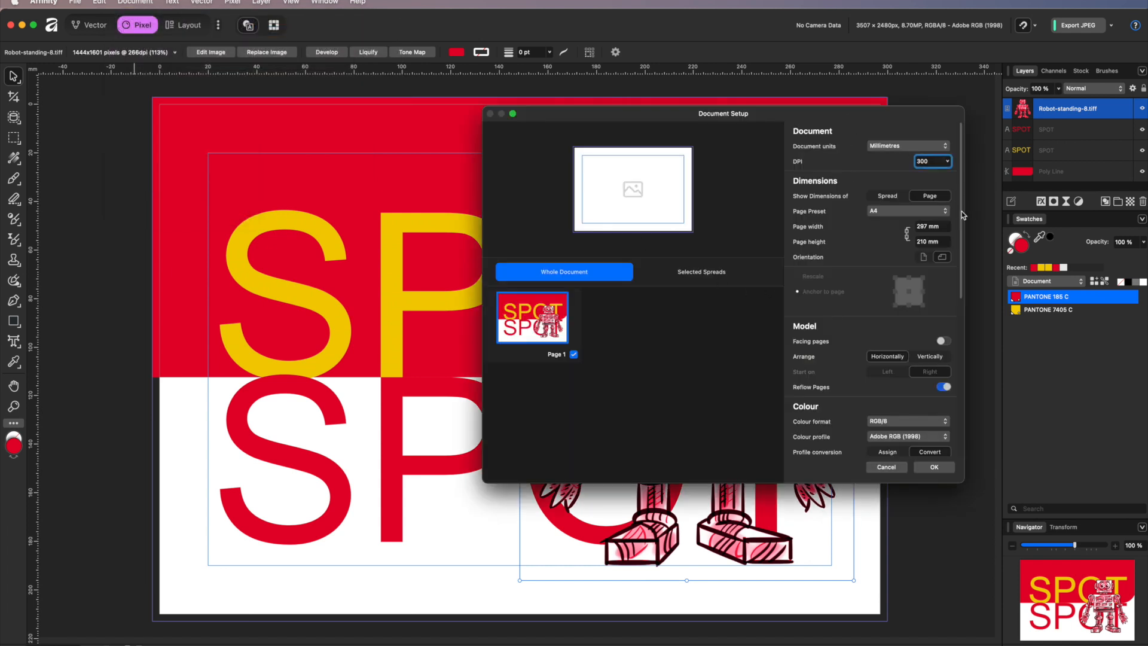
pyautogui.scroll(-1, 961, 228)
pyautogui.moveTo(961, 228); pyautogui.dragTo(972, 307)
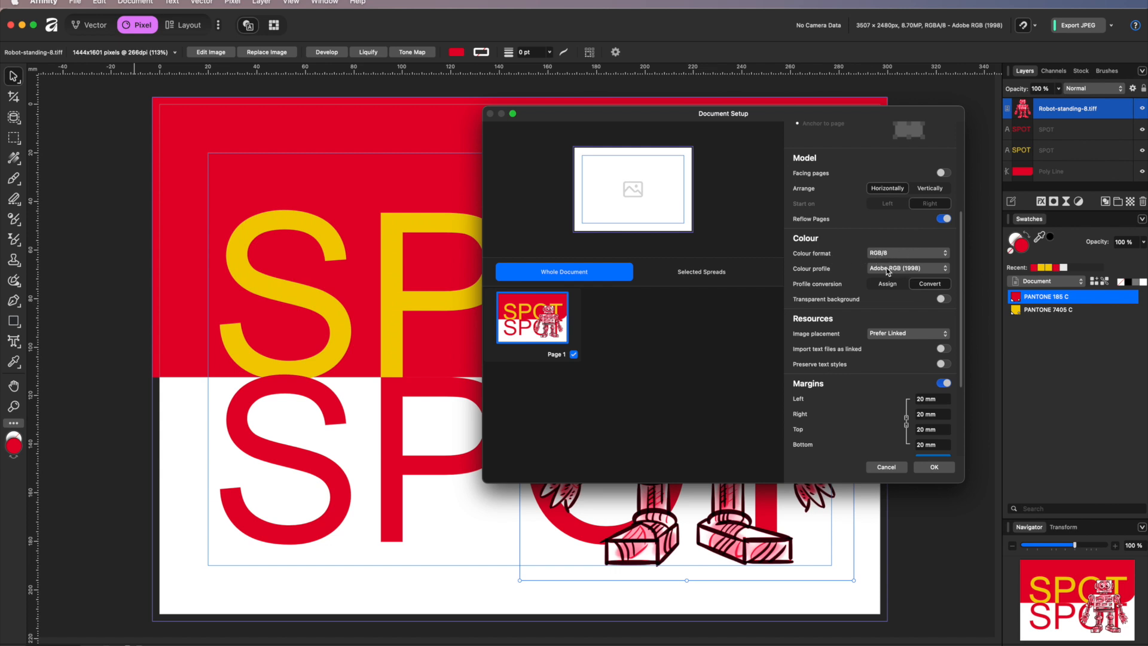
pyautogui.click(942, 255)
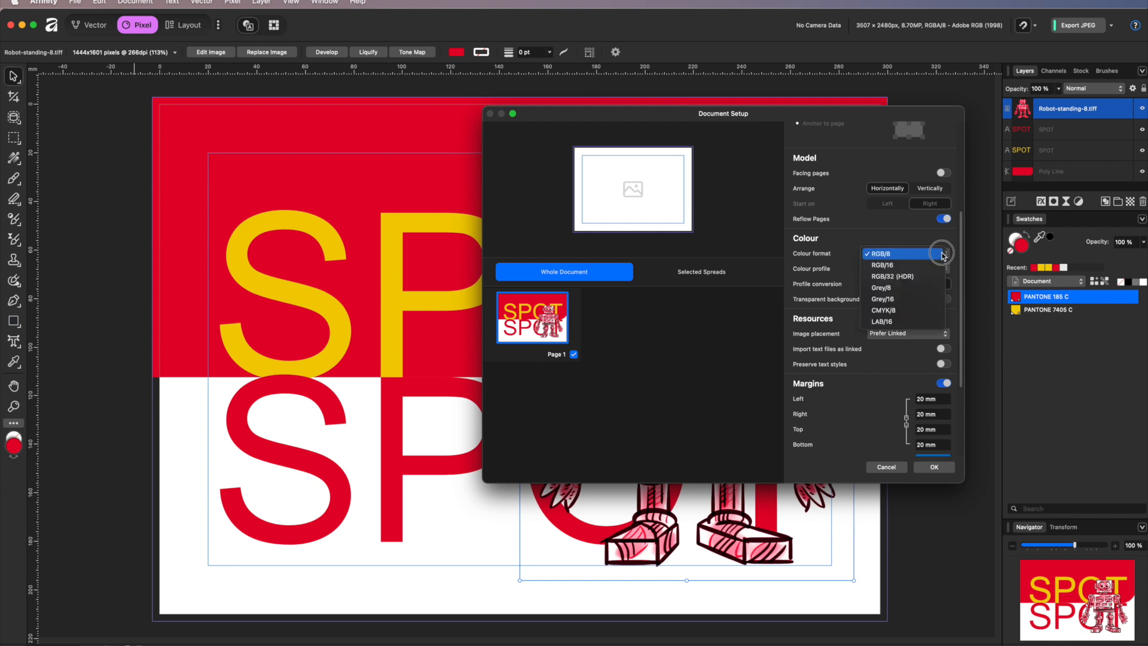
pyautogui.click(886, 311)
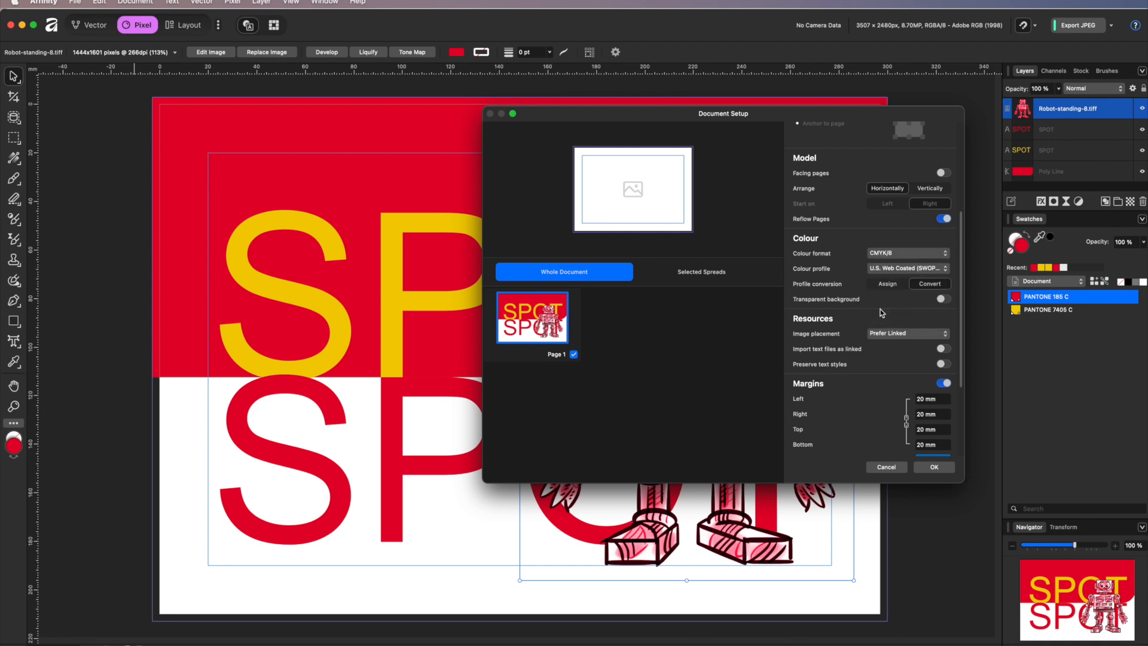
pyautogui.click(949, 468)
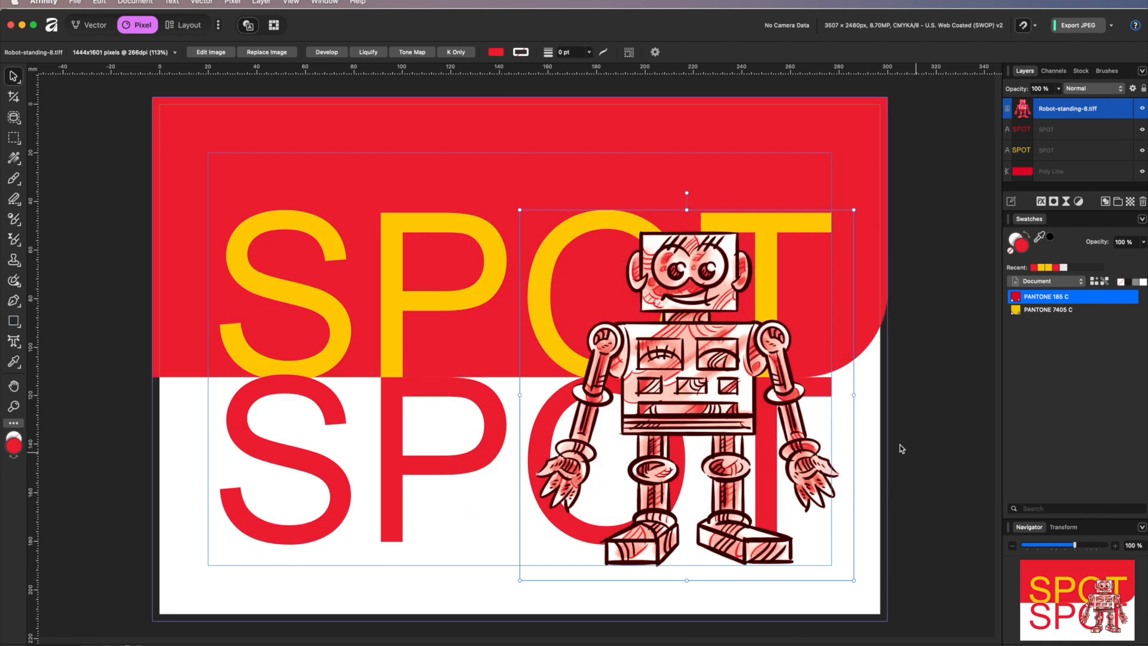
# Test the PANTONE 7405 C and PANTONE 185 C swatches on the robot image and delete the image
pyautogui.click(1042, 314)
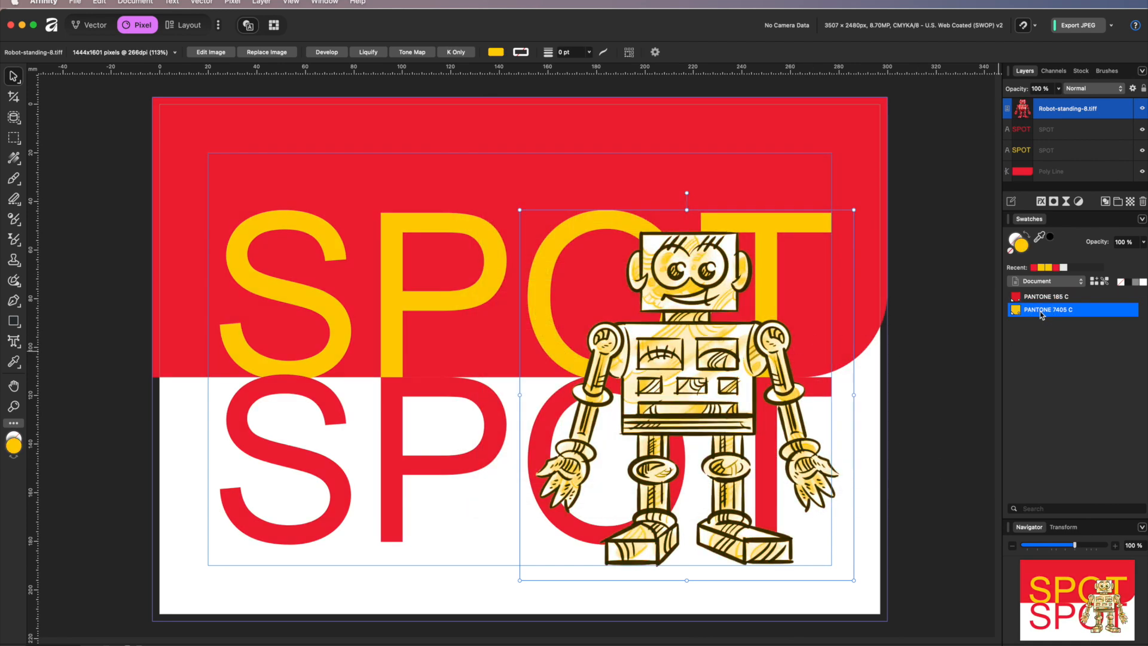
pyautogui.click(1044, 296)
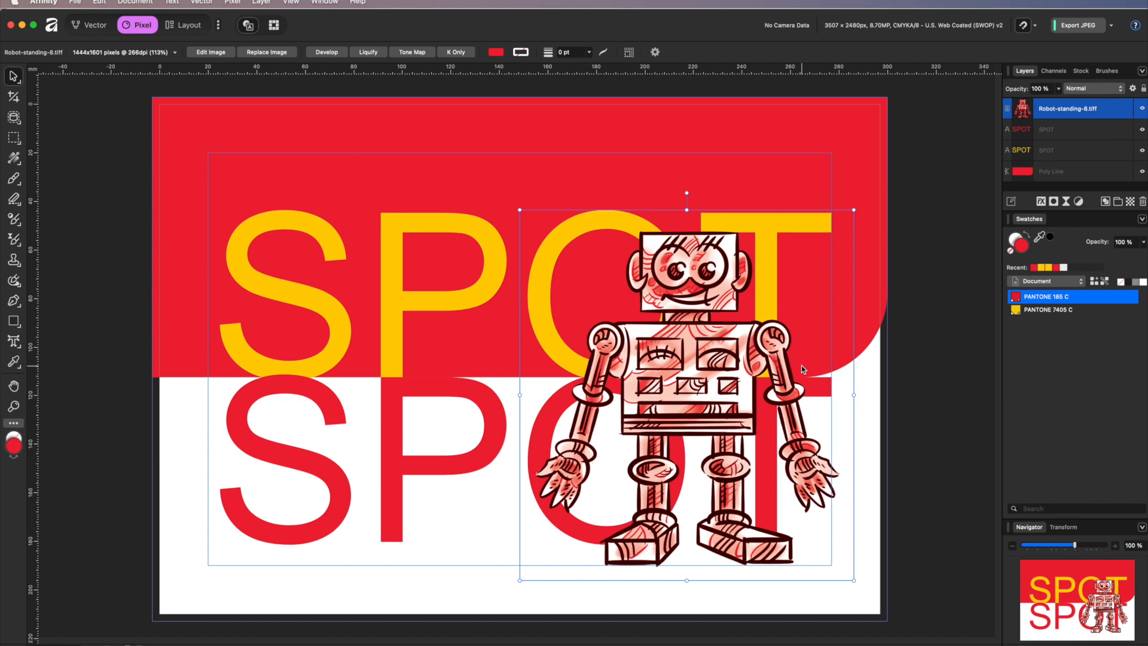
pyautogui.press('Delete')
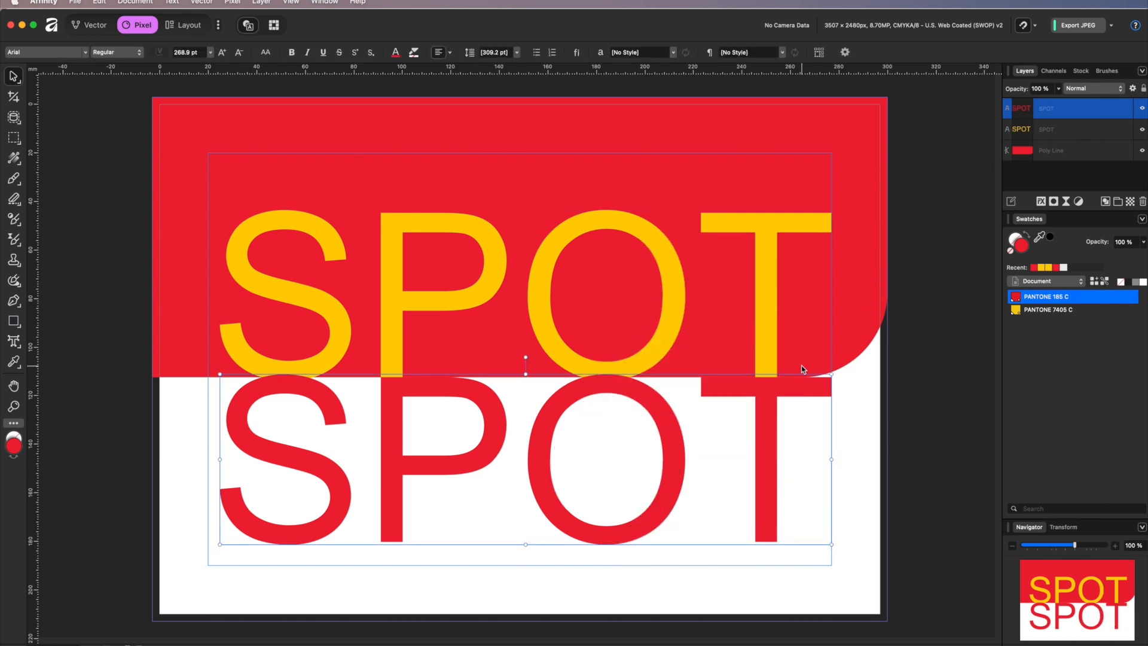
pyautogui.click(75, 2)
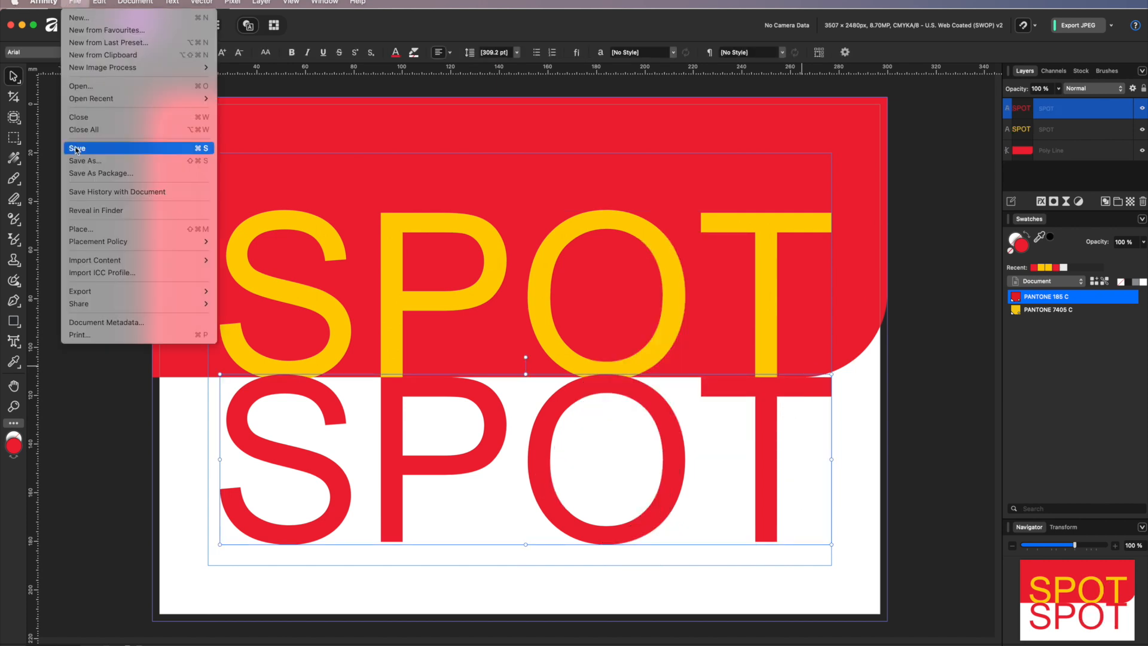
pyautogui.click(90, 229)
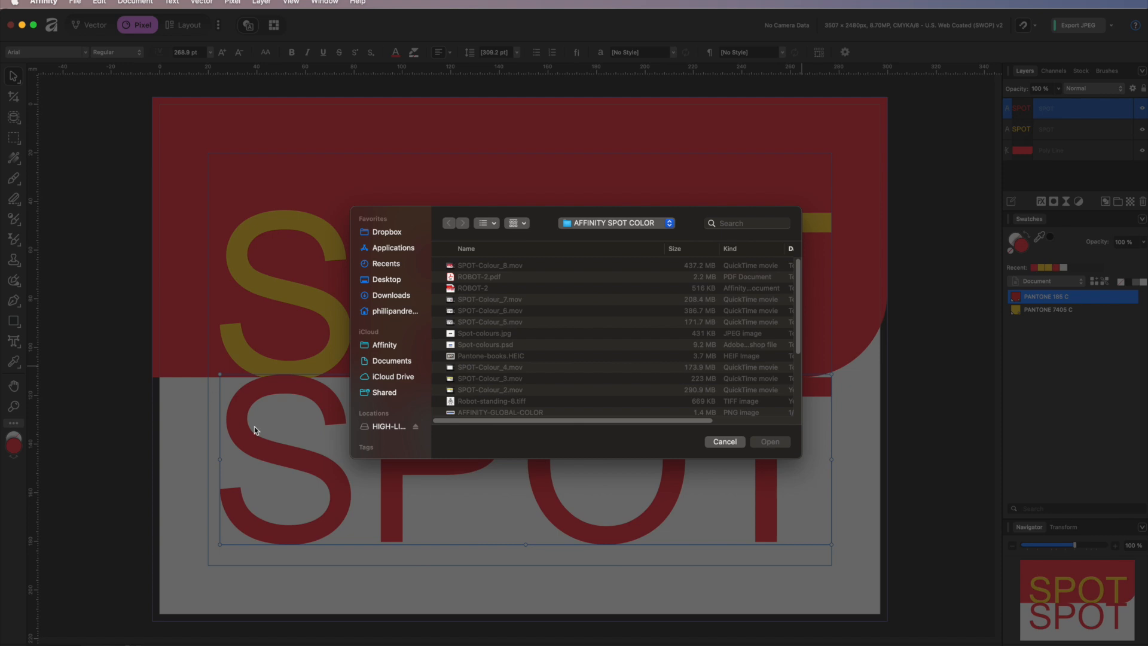
pyautogui.click(725, 440)
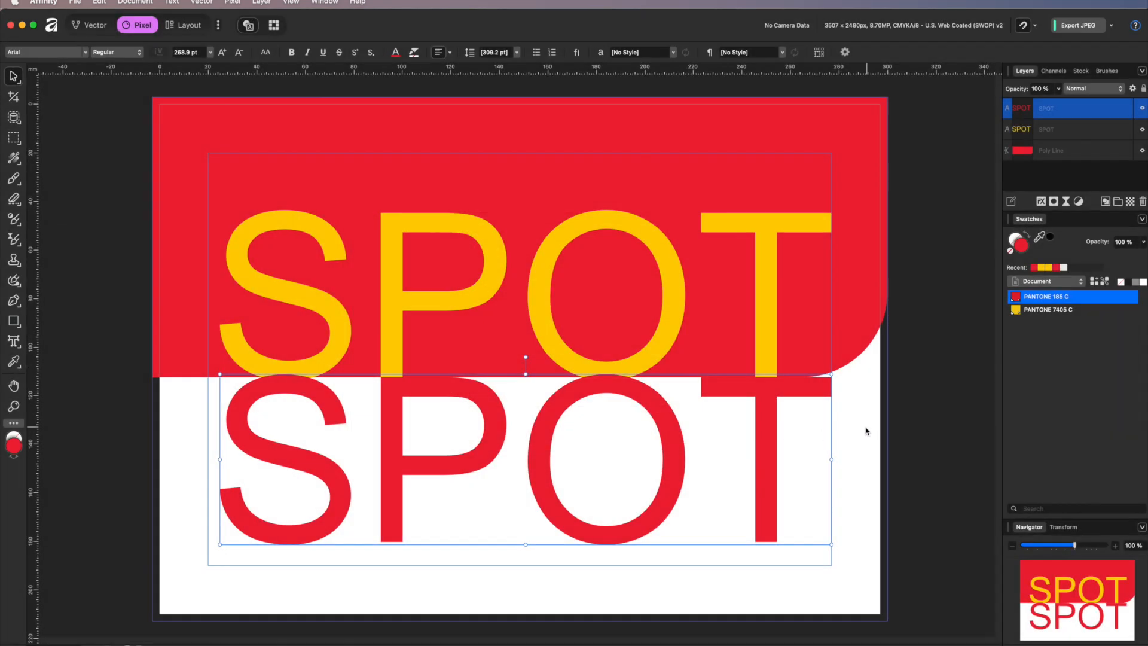
pyautogui.click(861, 431)
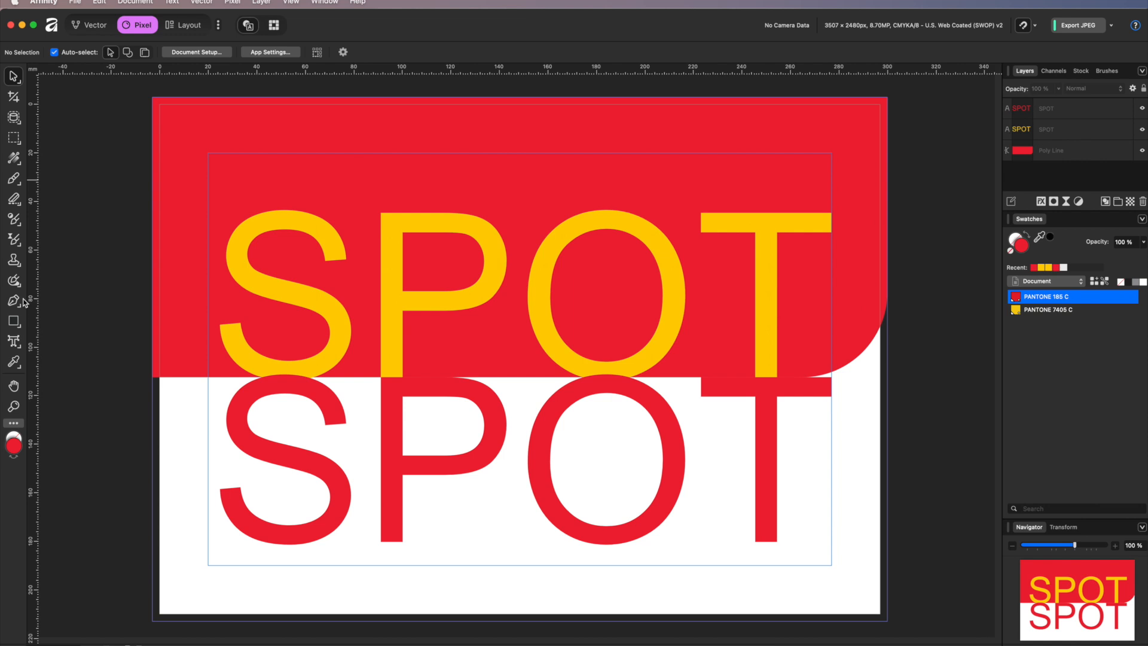
# In the Vector workspace, place Robot-standing-8.tiff about 134 mm wide over the letters O and T and colour it with PANTONE 185 C
pyautogui.click(91, 26)
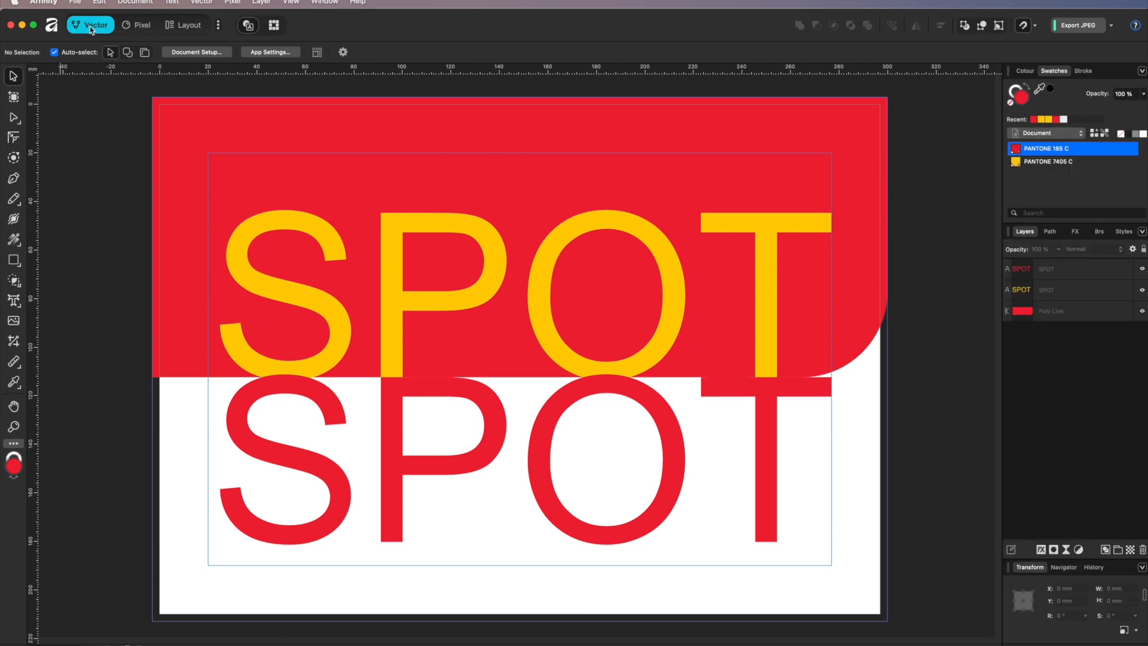
pyautogui.click(14, 322)
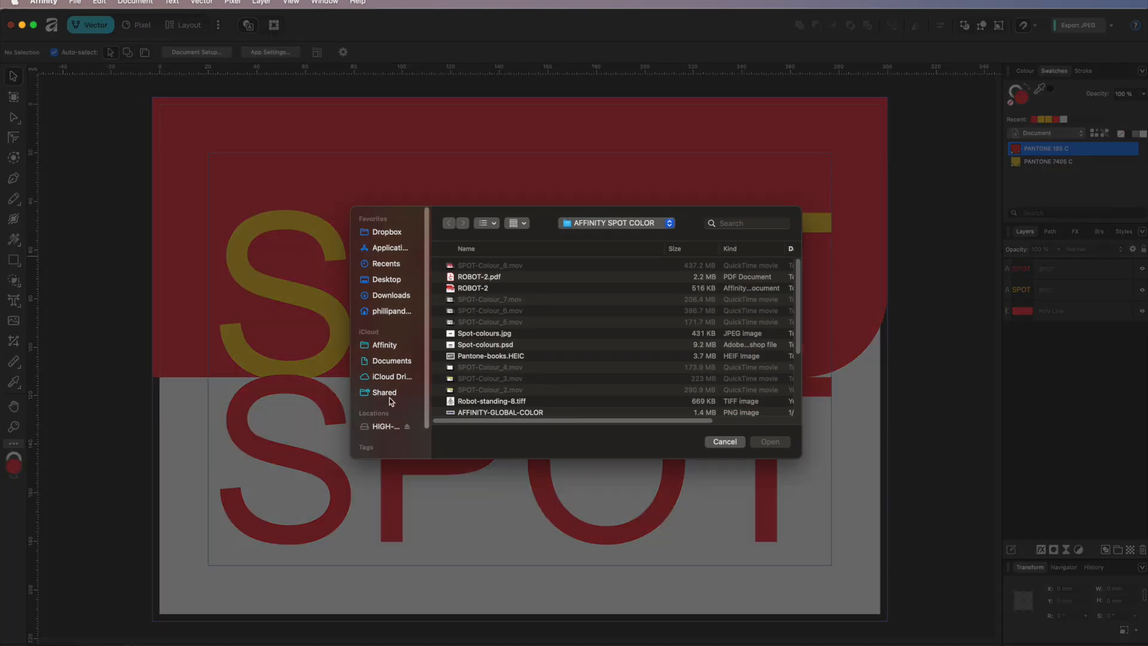
pyautogui.moveTo(792, 354); pyautogui.dragTo(799, 433)
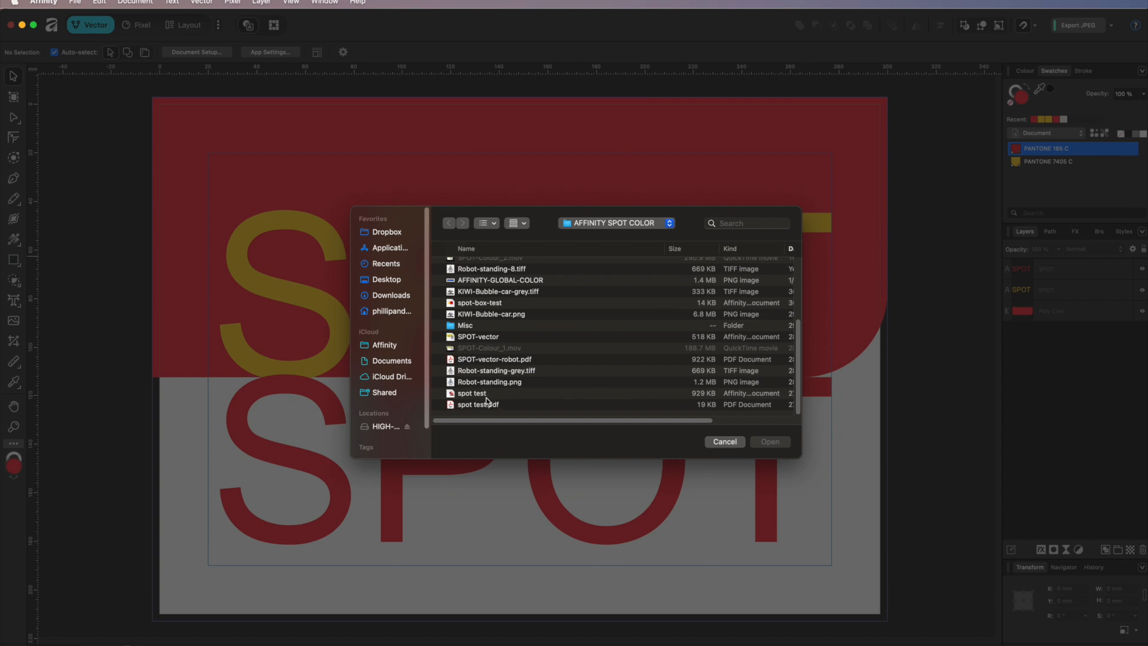
pyautogui.click(489, 272)
pyautogui.click(769, 444)
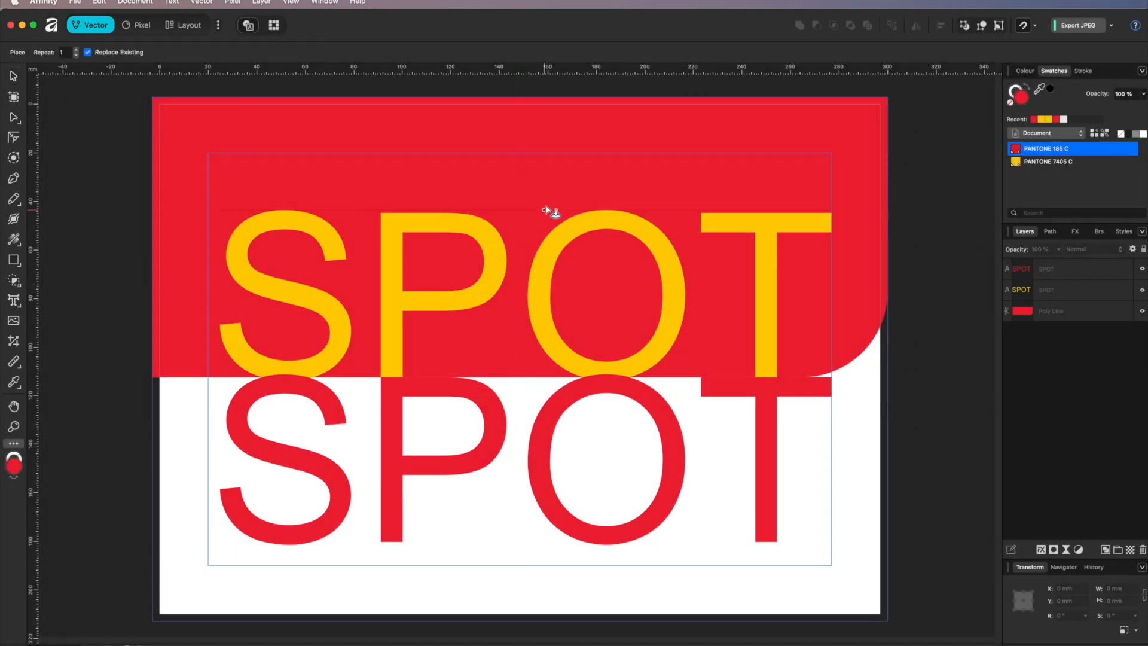
pyautogui.moveTo(541, 220); pyautogui.dragTo(771, 574)
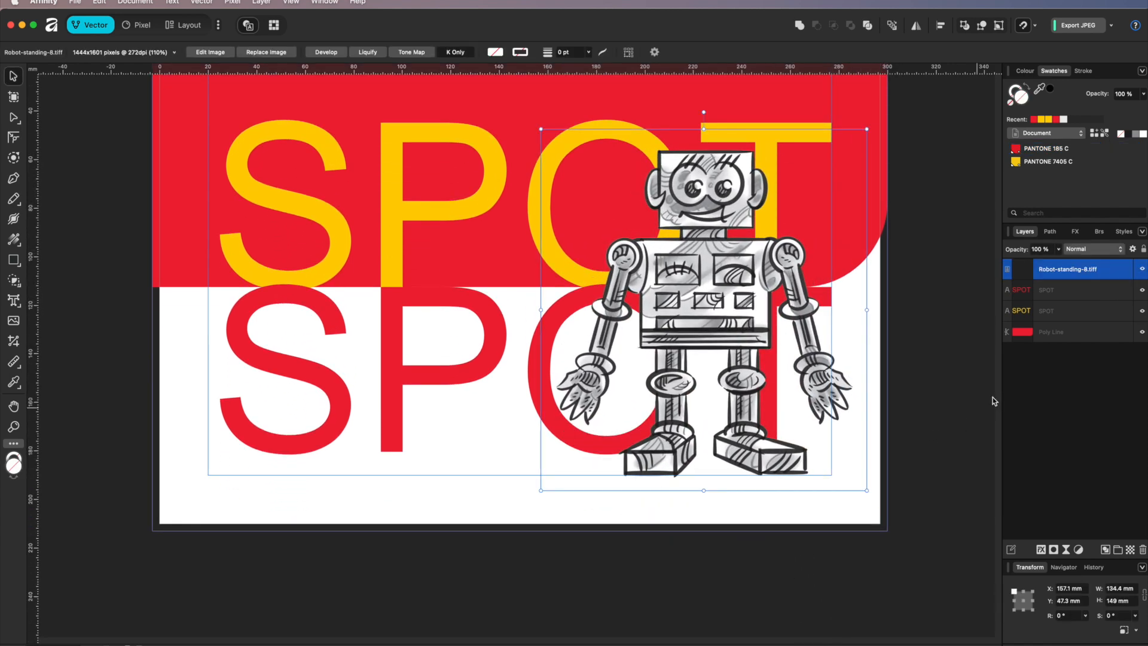
pyautogui.click(1038, 150)
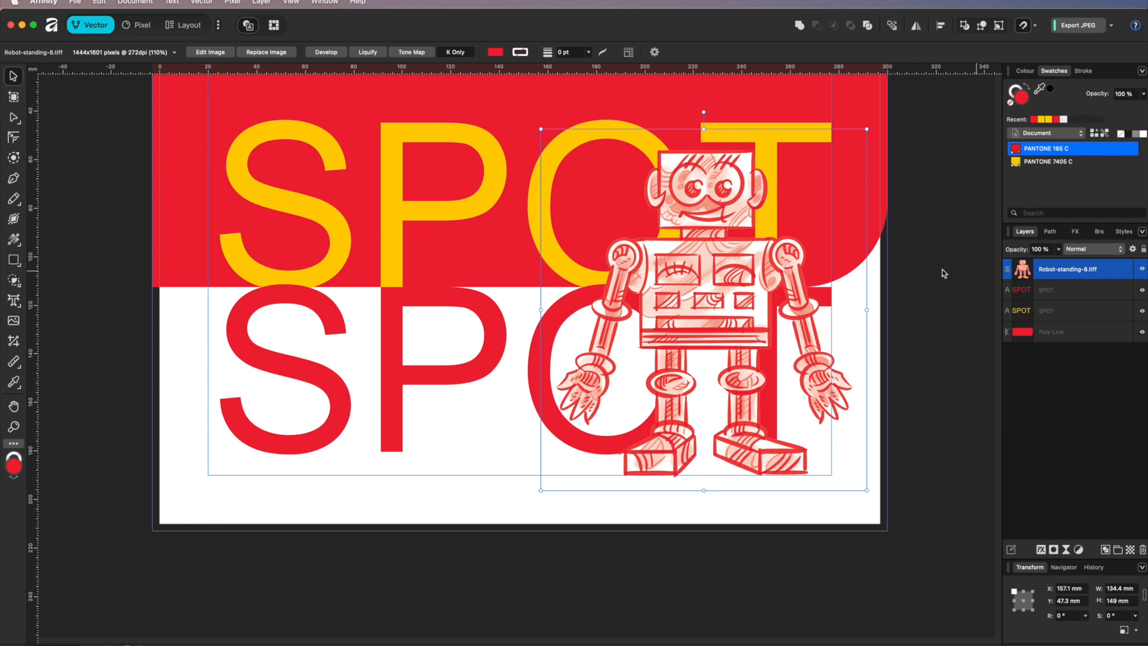
# Save the current document
pyautogui.click(76, 2)
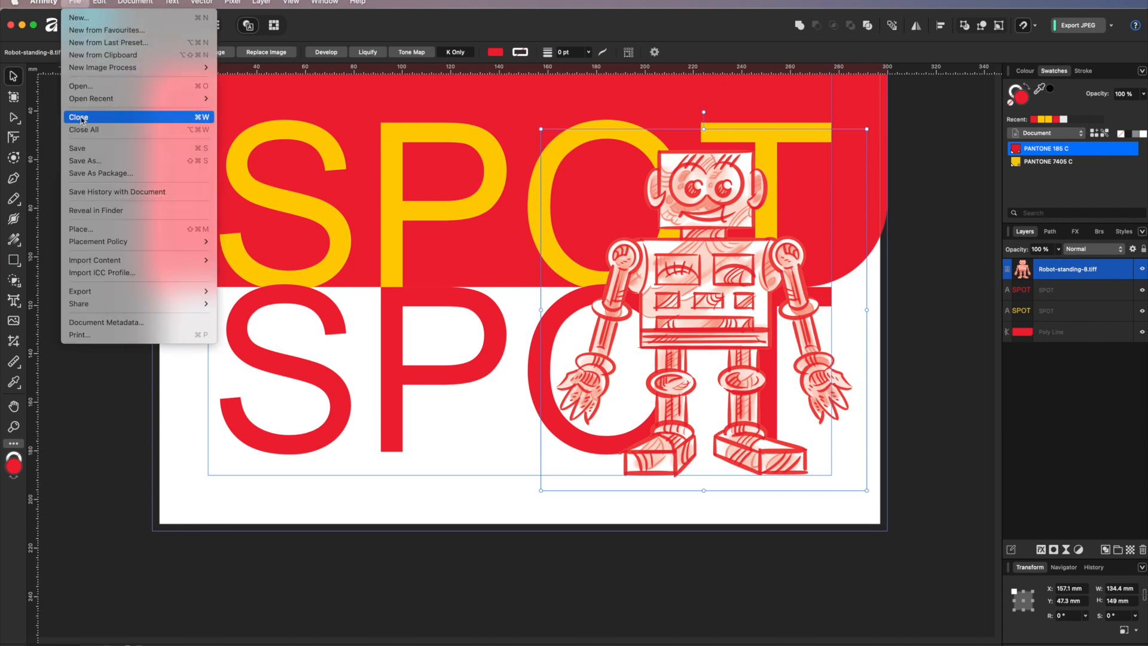
pyautogui.click(84, 151)
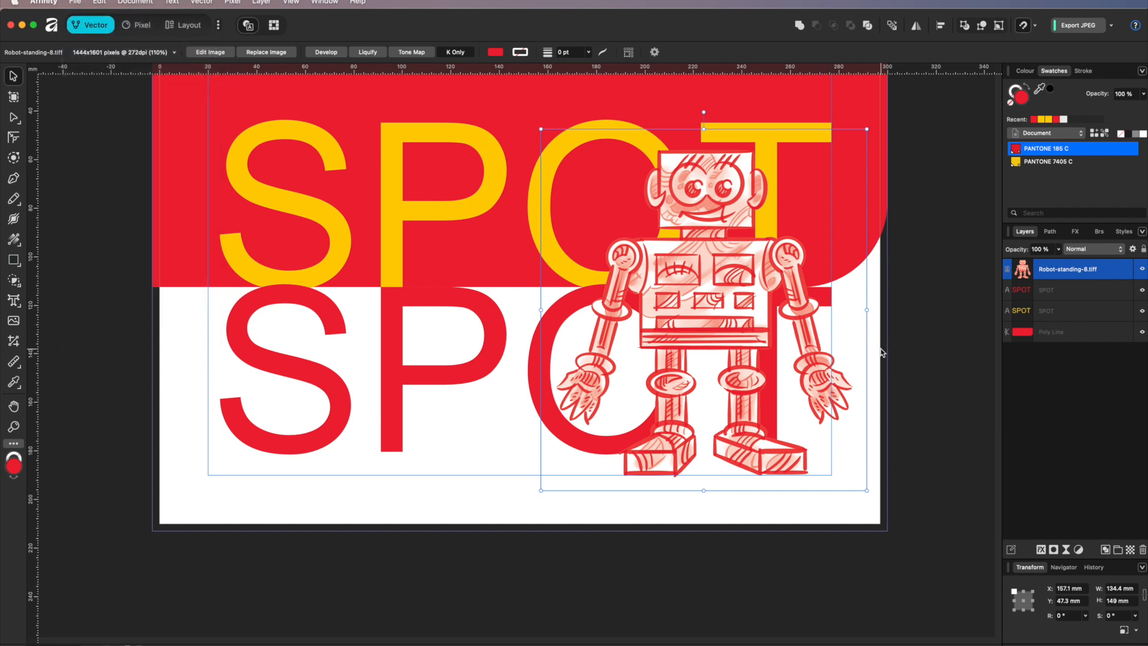
pyautogui.scroll(3, 881, 353)
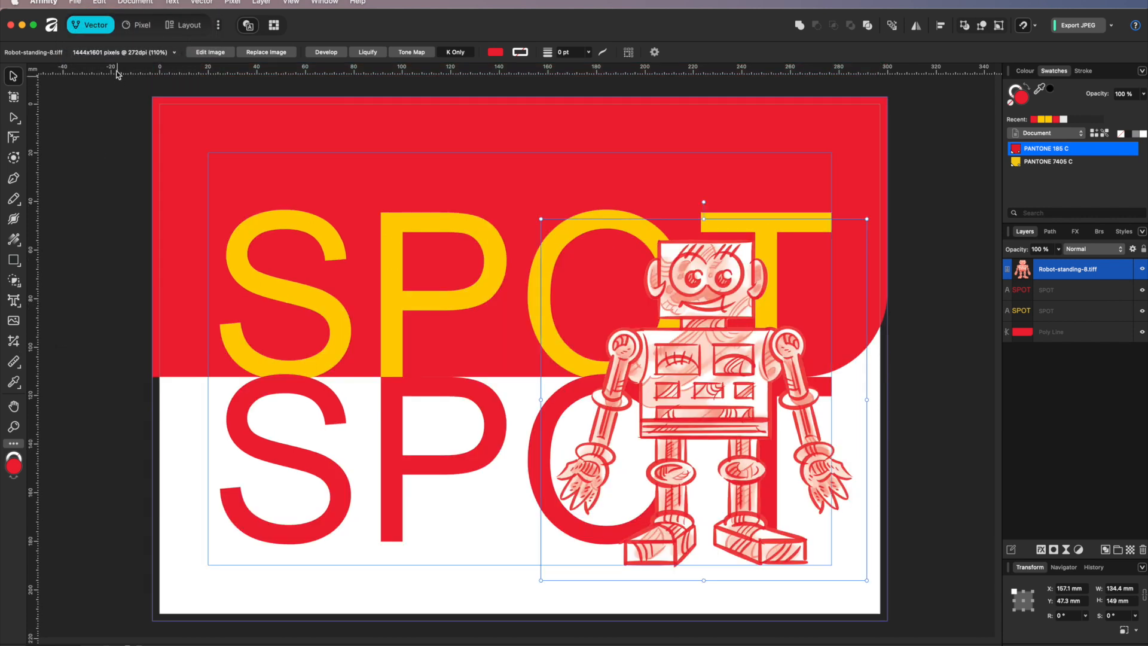
# Start a PDF export with the PDF (press ready) preset and set its compatibility to PDF 1.5 (Acrobat 6)
pyautogui.click(71, 3)
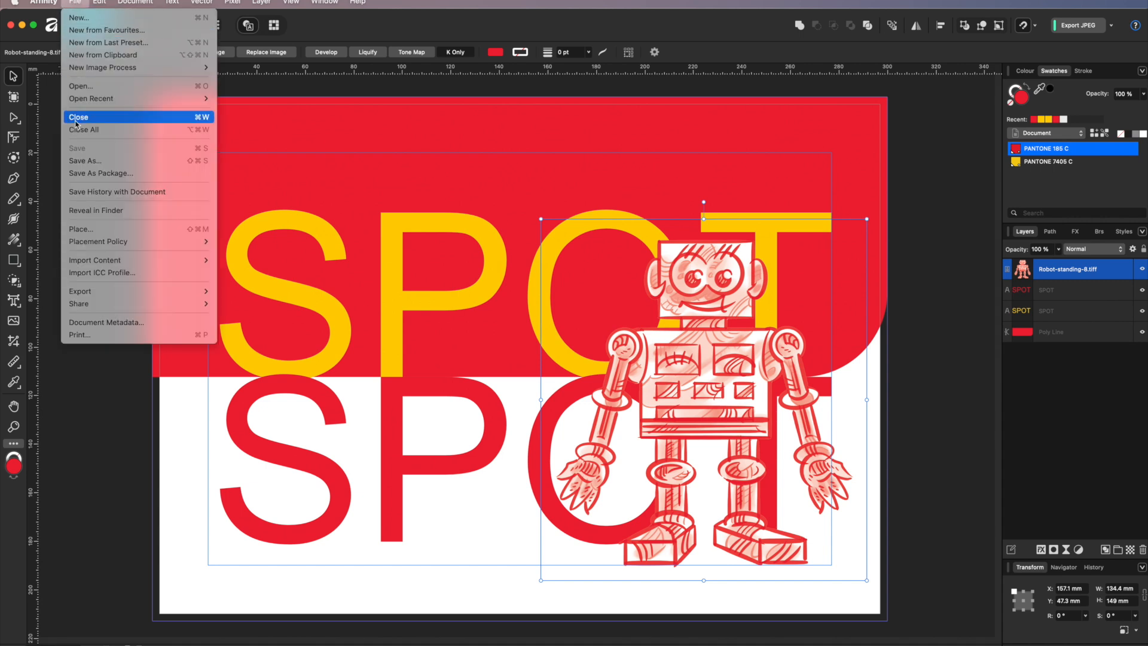
pyautogui.moveTo(97, 292)
pyautogui.click(237, 292)
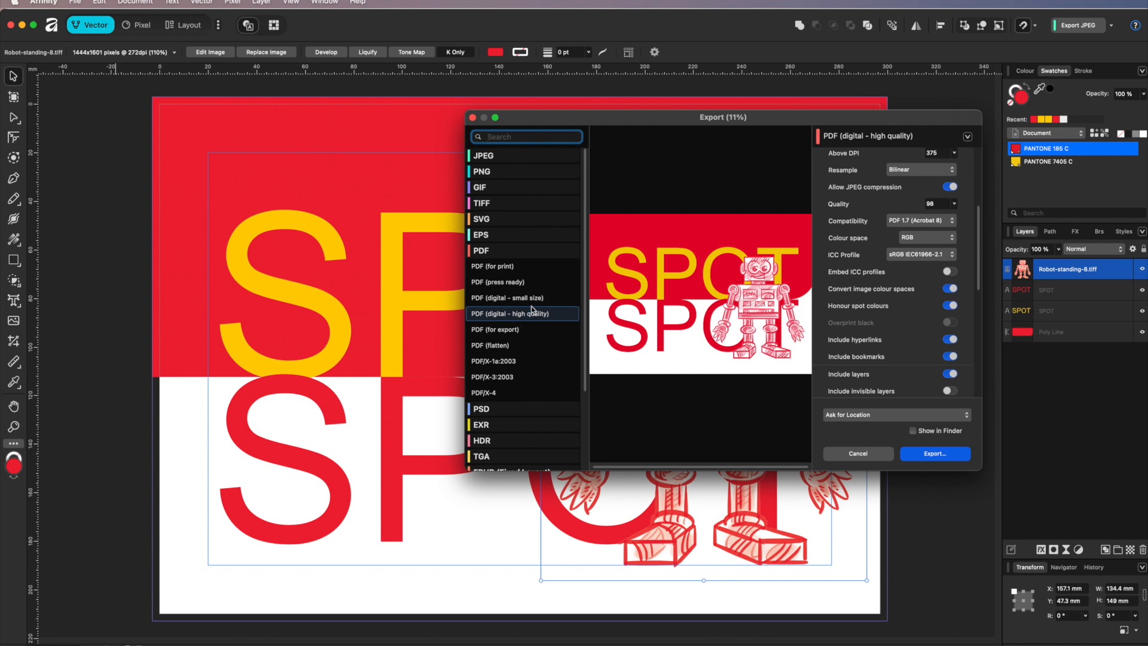
pyautogui.click(514, 280)
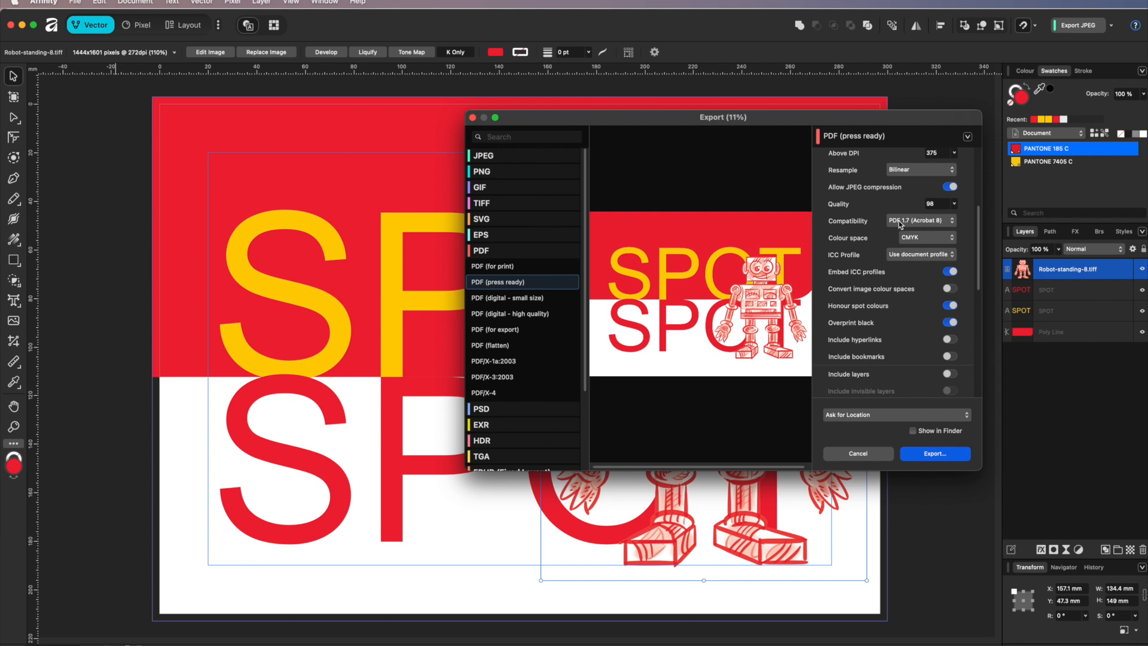
pyautogui.click(951, 224)
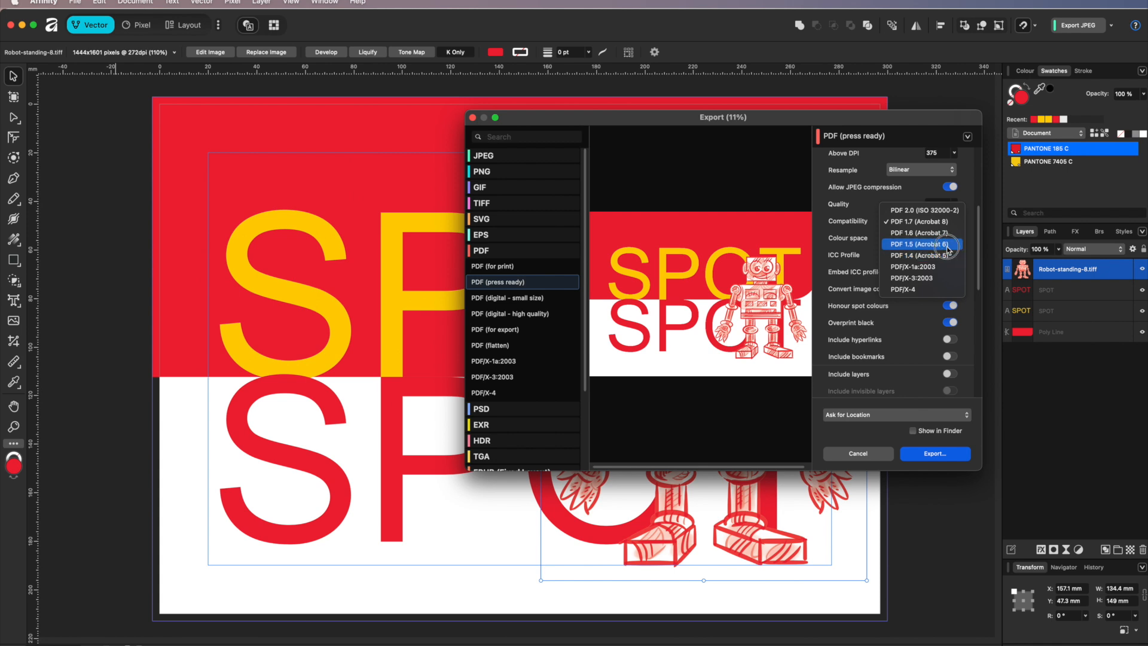
pyautogui.click(937, 241)
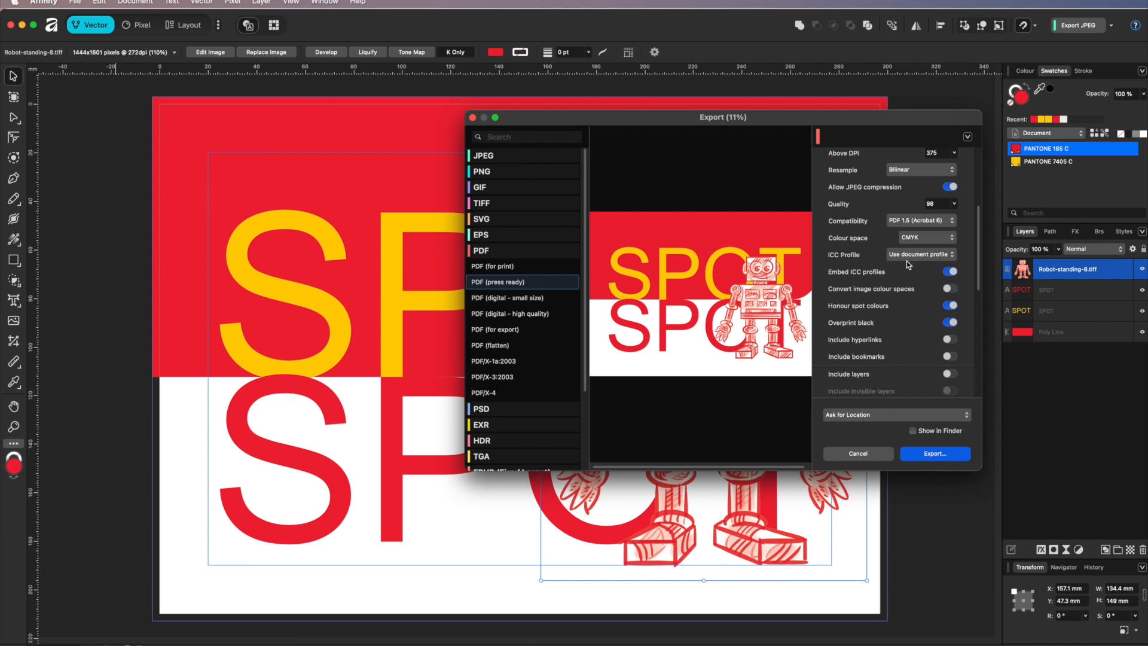
# Include printers marks in the PDF and export it as ROBOT-2 in the AFFINITY SPOT COLOR folder, replacing the existing file
pyautogui.moveTo(977, 284); pyautogui.dragTo(977, 302)
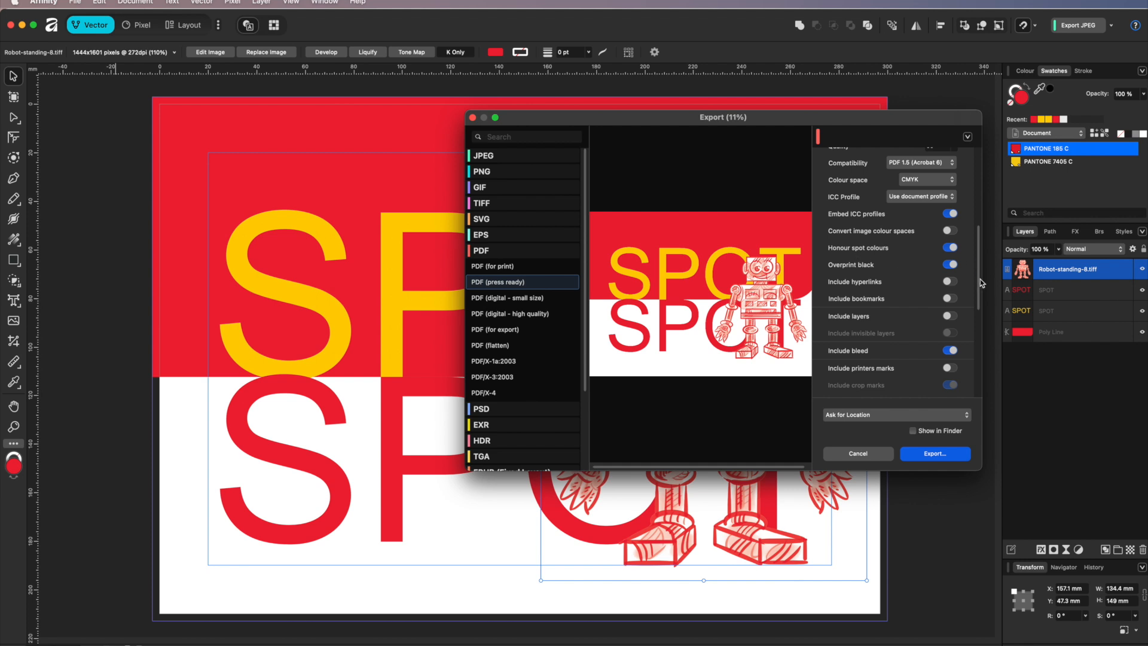
pyautogui.scroll(-3, 974, 295)
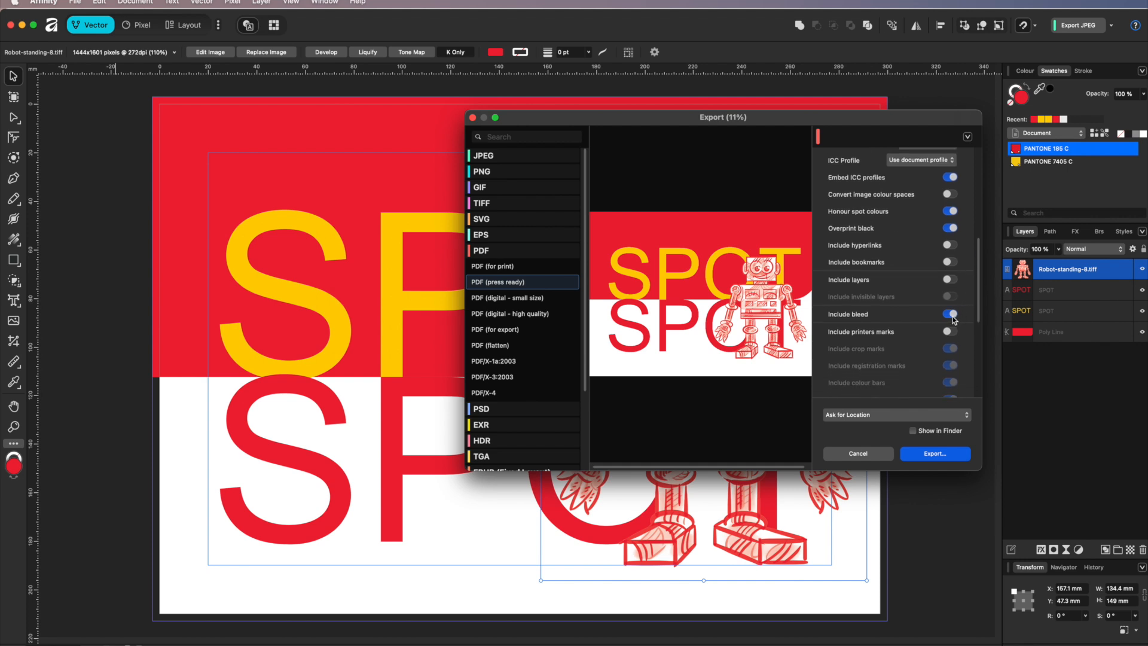
pyautogui.click(951, 334)
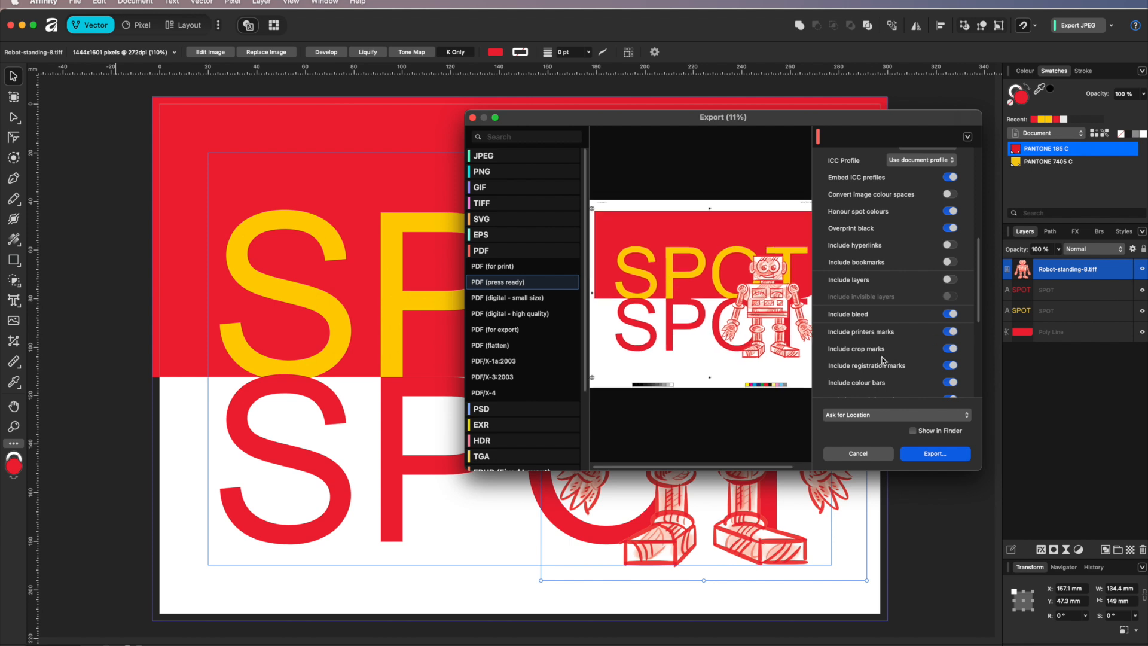
pyautogui.click(935, 455)
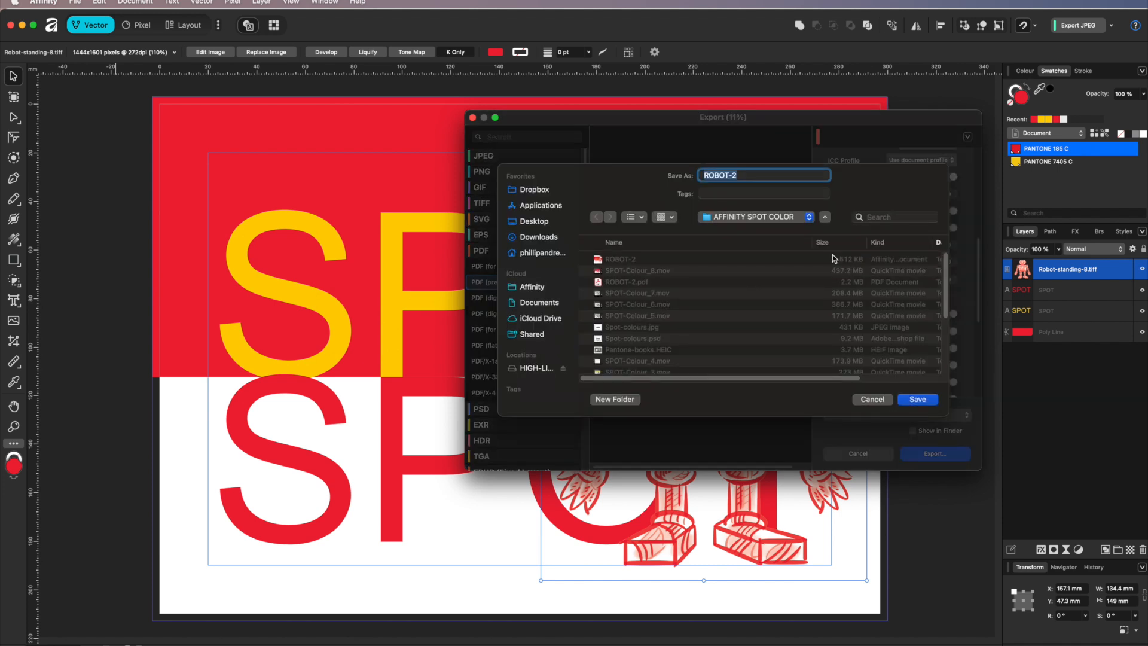
pyautogui.click(919, 400)
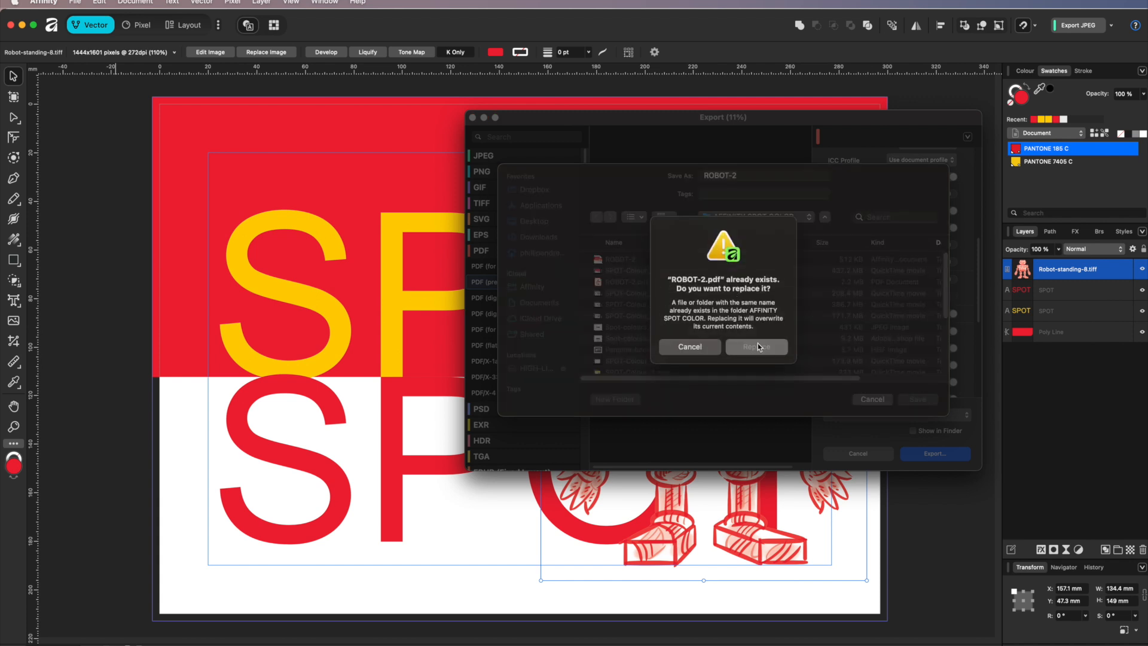
pyautogui.click(758, 347)
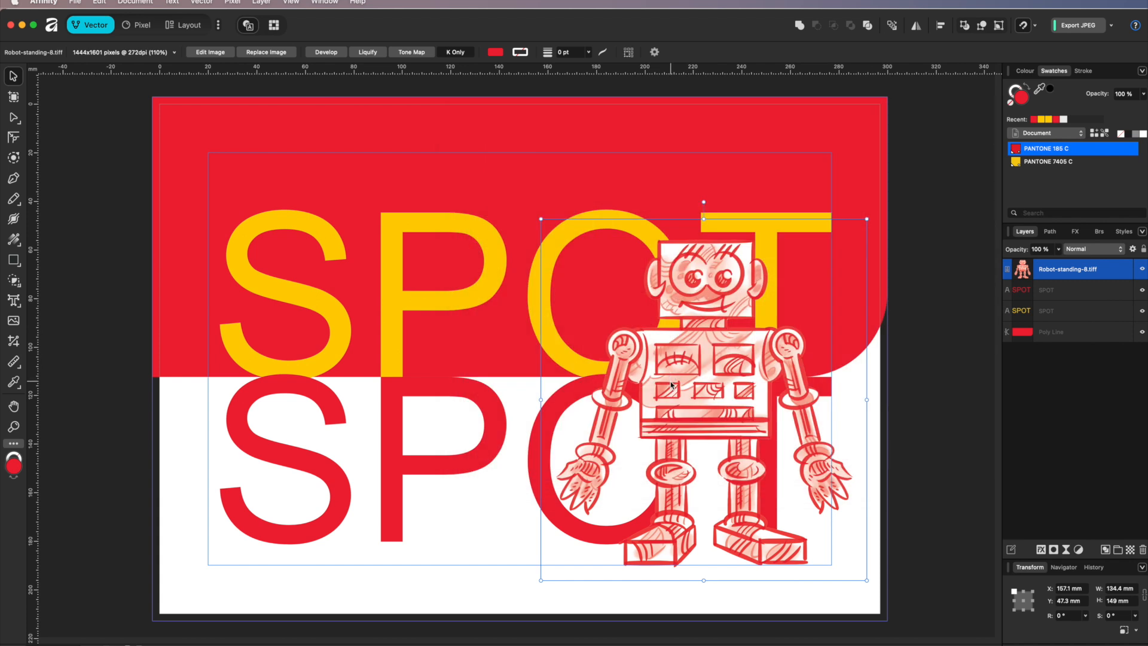
# Switch to Finder, open ROBOT-2.pdf in Preview and move its window clear to inspect the exported page
pyautogui.click(21, 25)
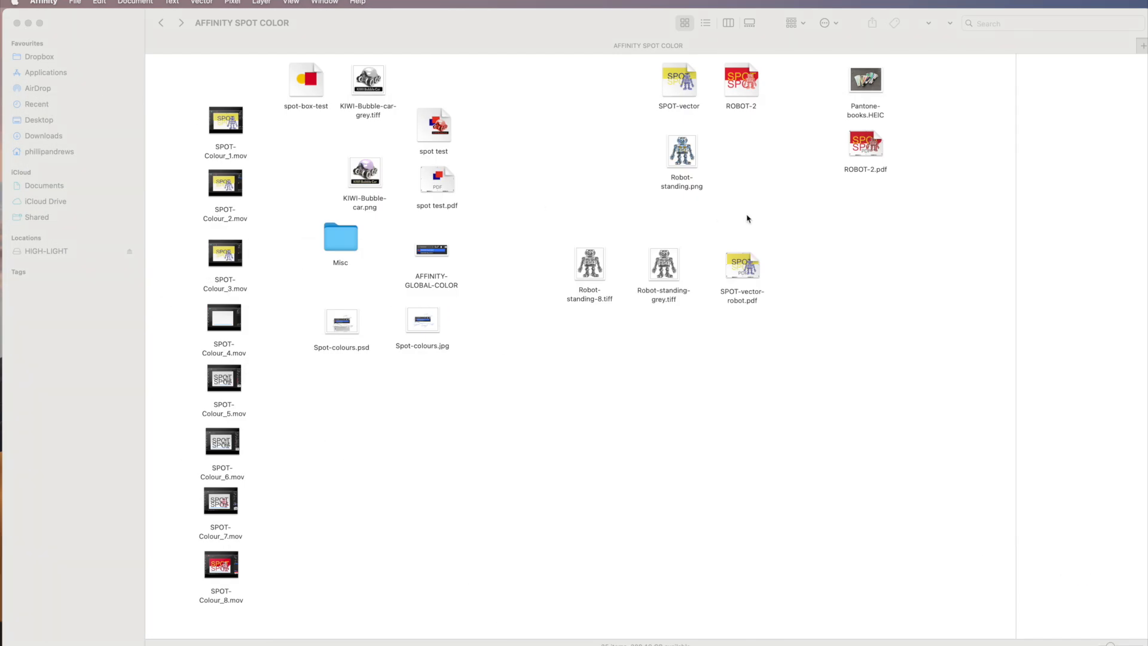
pyautogui.click(790, 203)
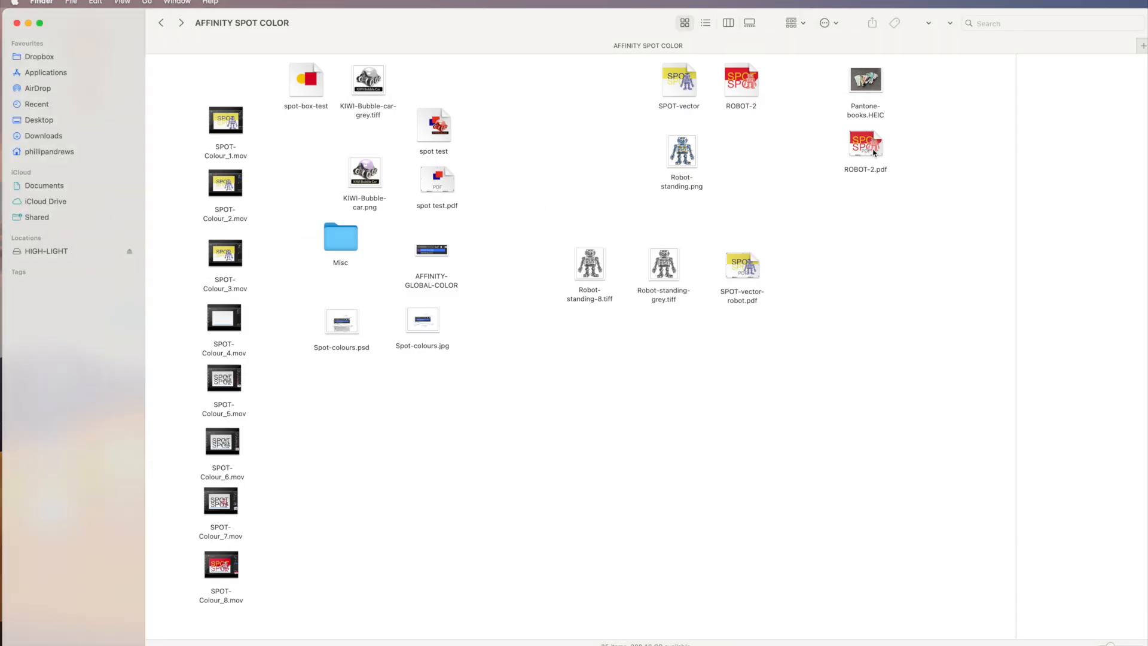
pyautogui.rightClick(865, 149)
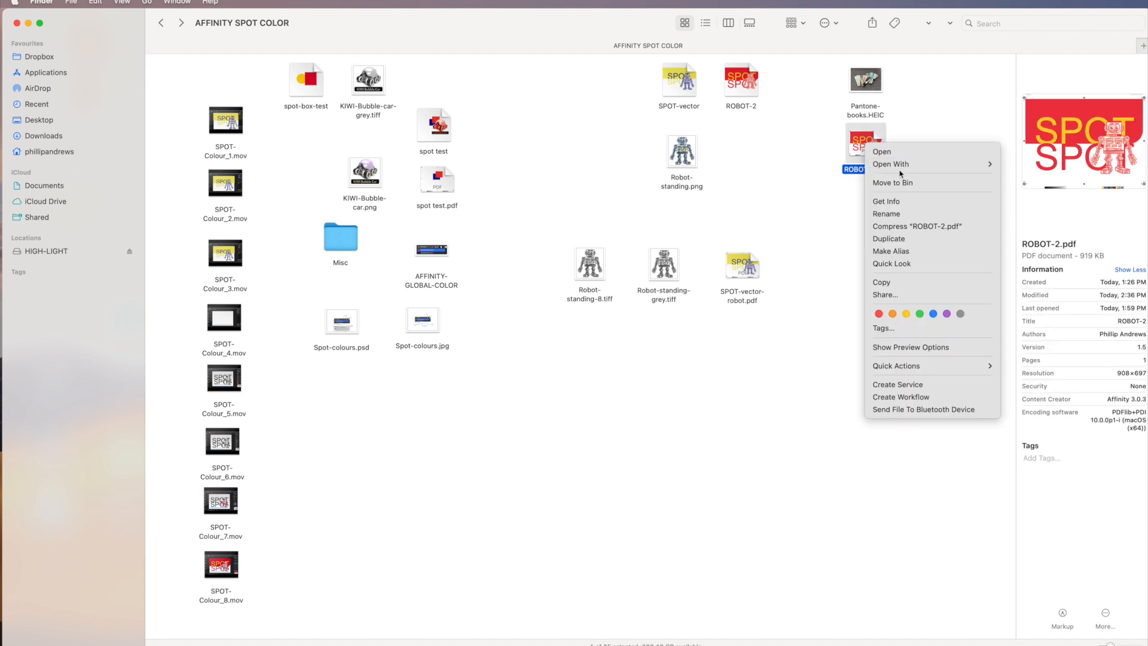
pyautogui.moveTo(909, 163)
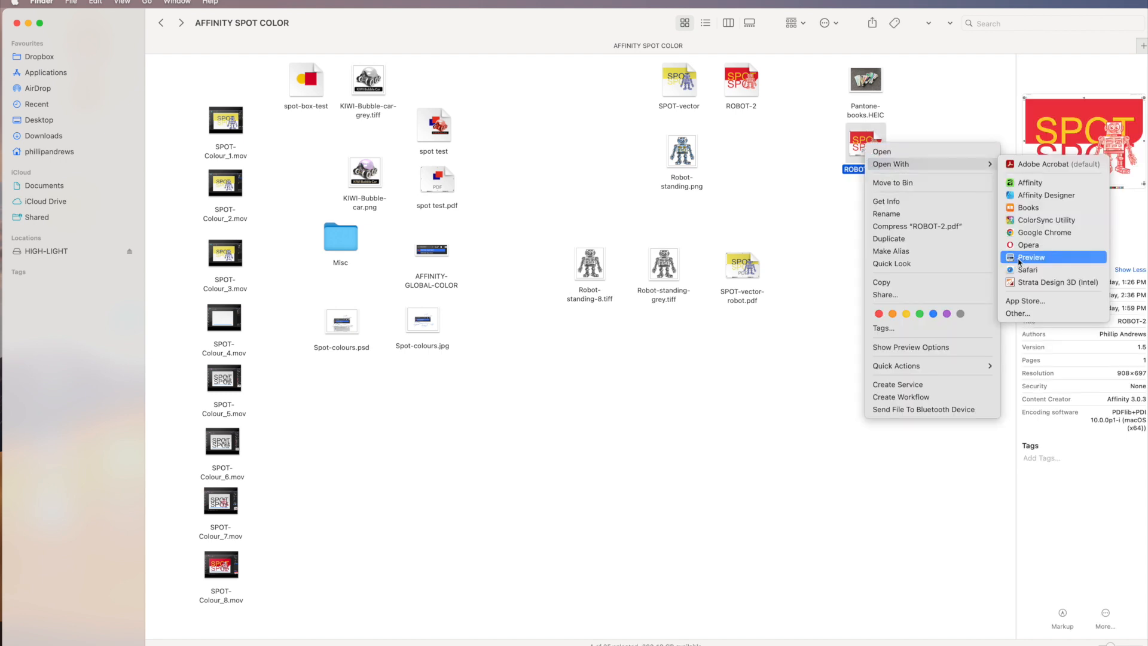
pyautogui.click(1019, 258)
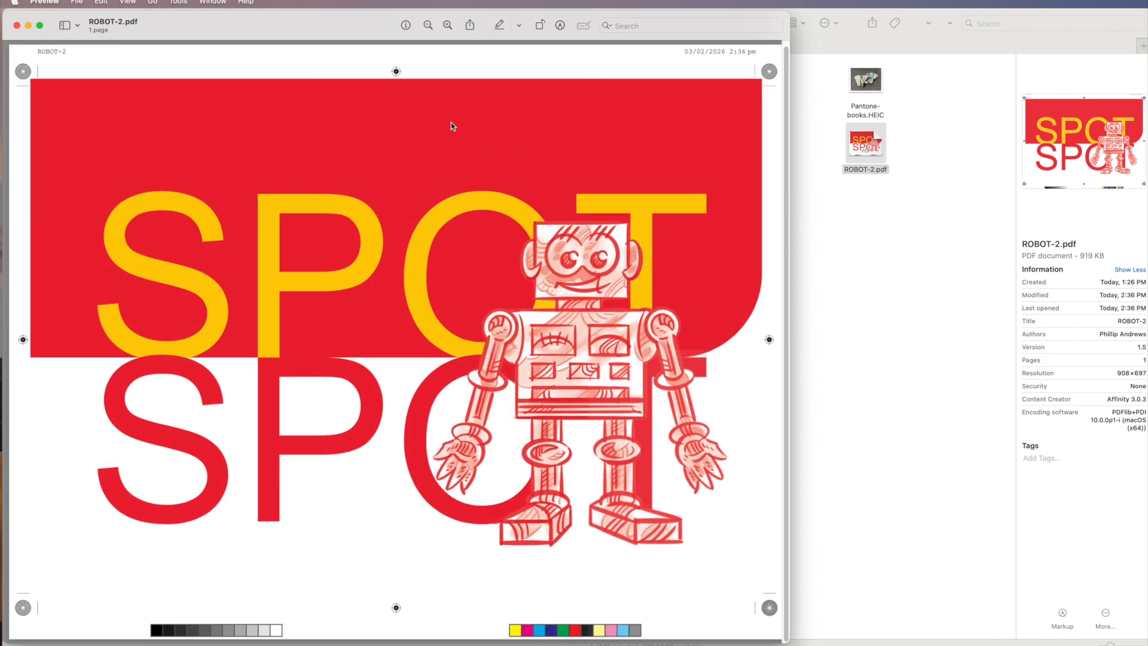
pyautogui.moveTo(291, 36); pyautogui.dragTo(460, 34)
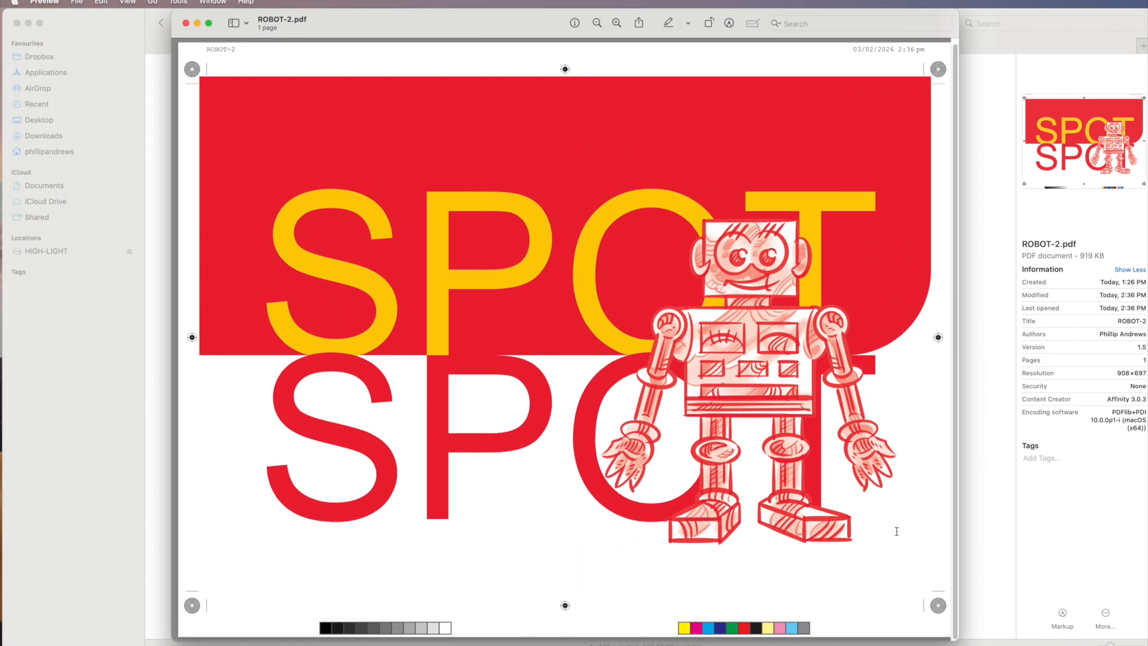